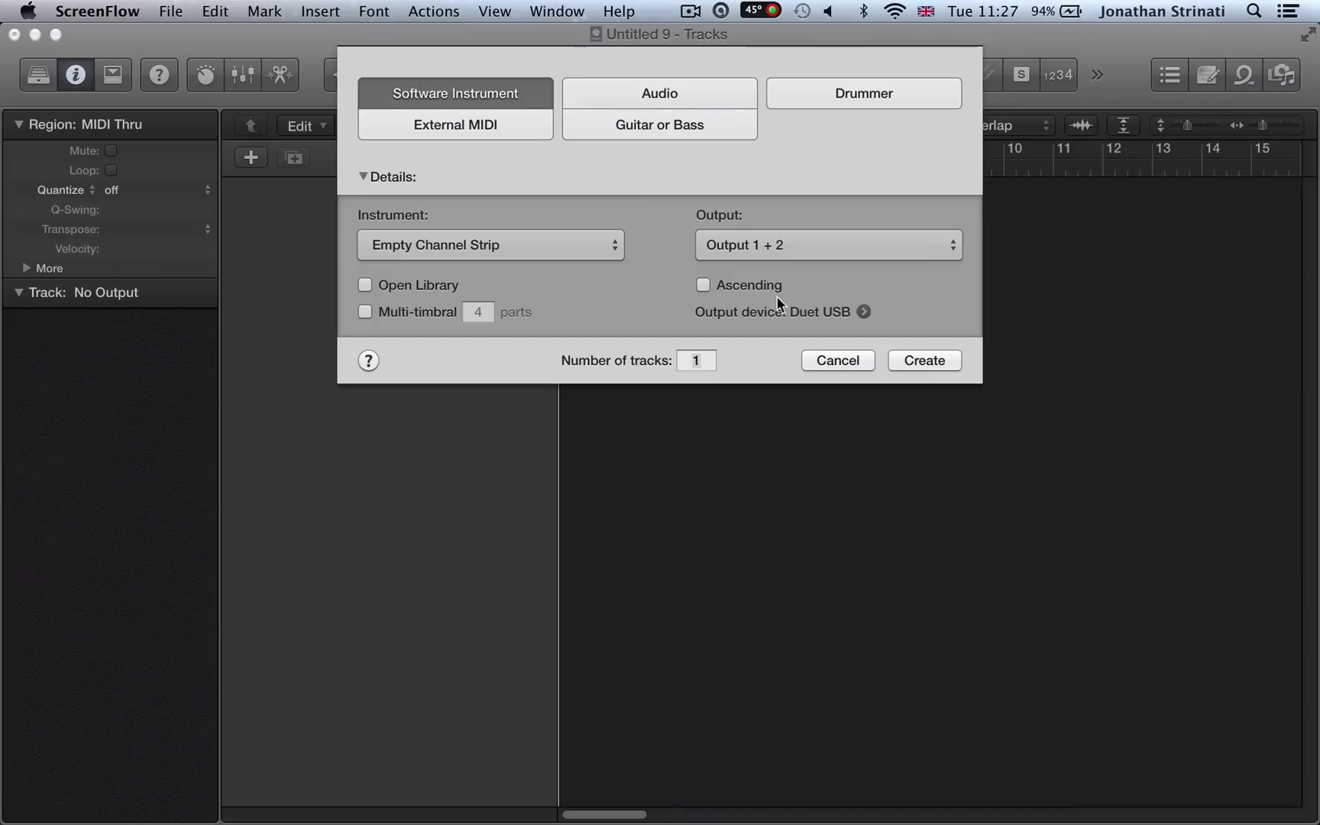
Create one software instrument track and load the stereo version of the Ultrabeat drum synth on it.
{"action": "left_click", "coordinate": [938, 362]}
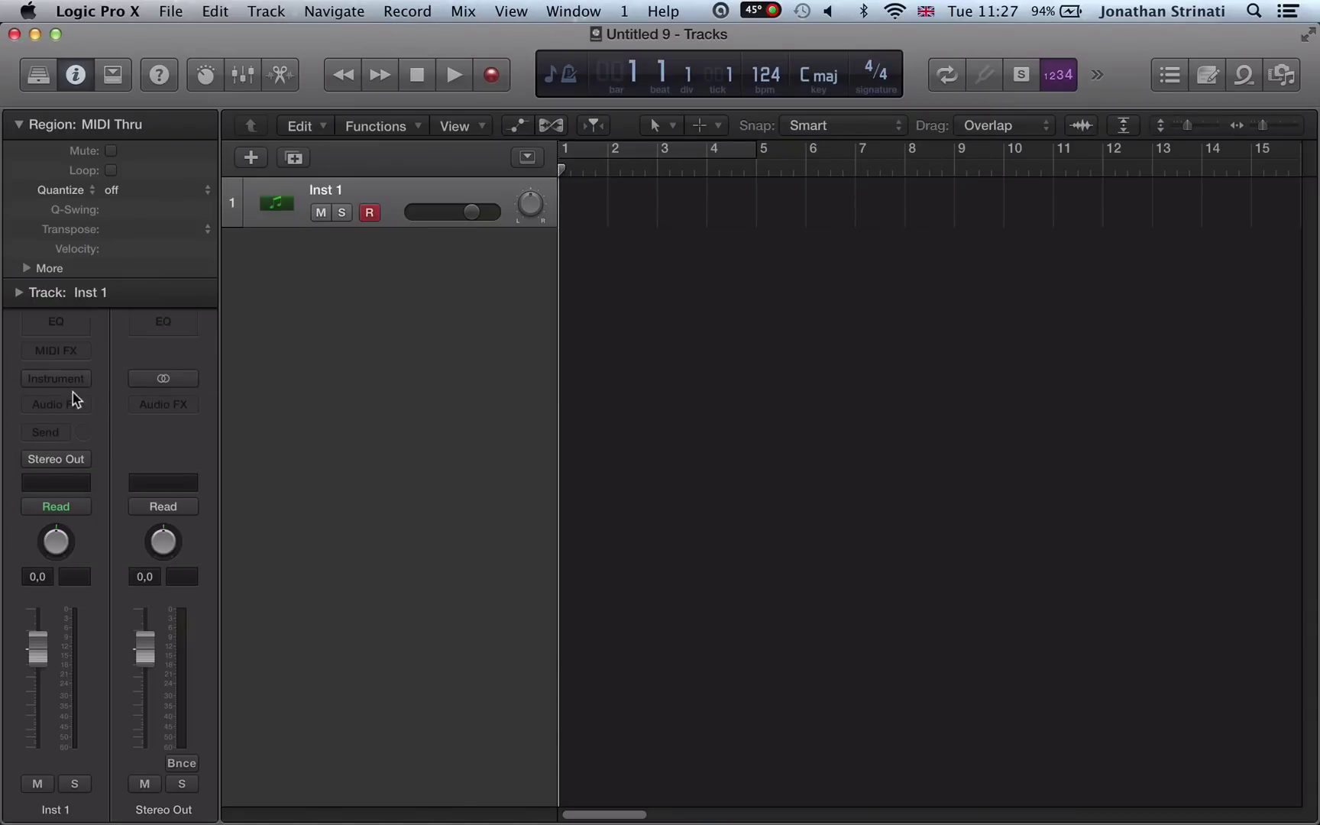
{"action": "left_click", "coordinate": [65, 381]}
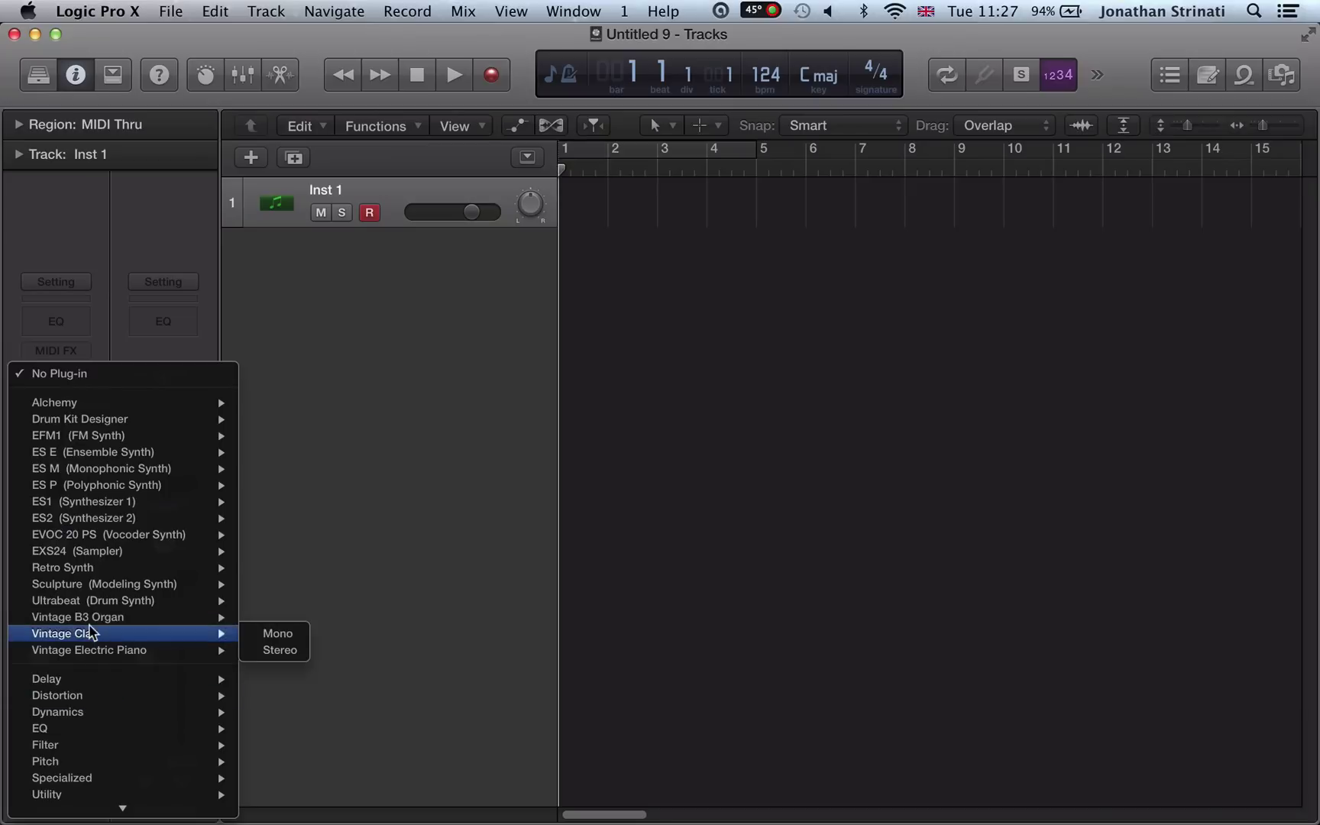
{"action": "mouse_move", "coordinate": [89, 608]}
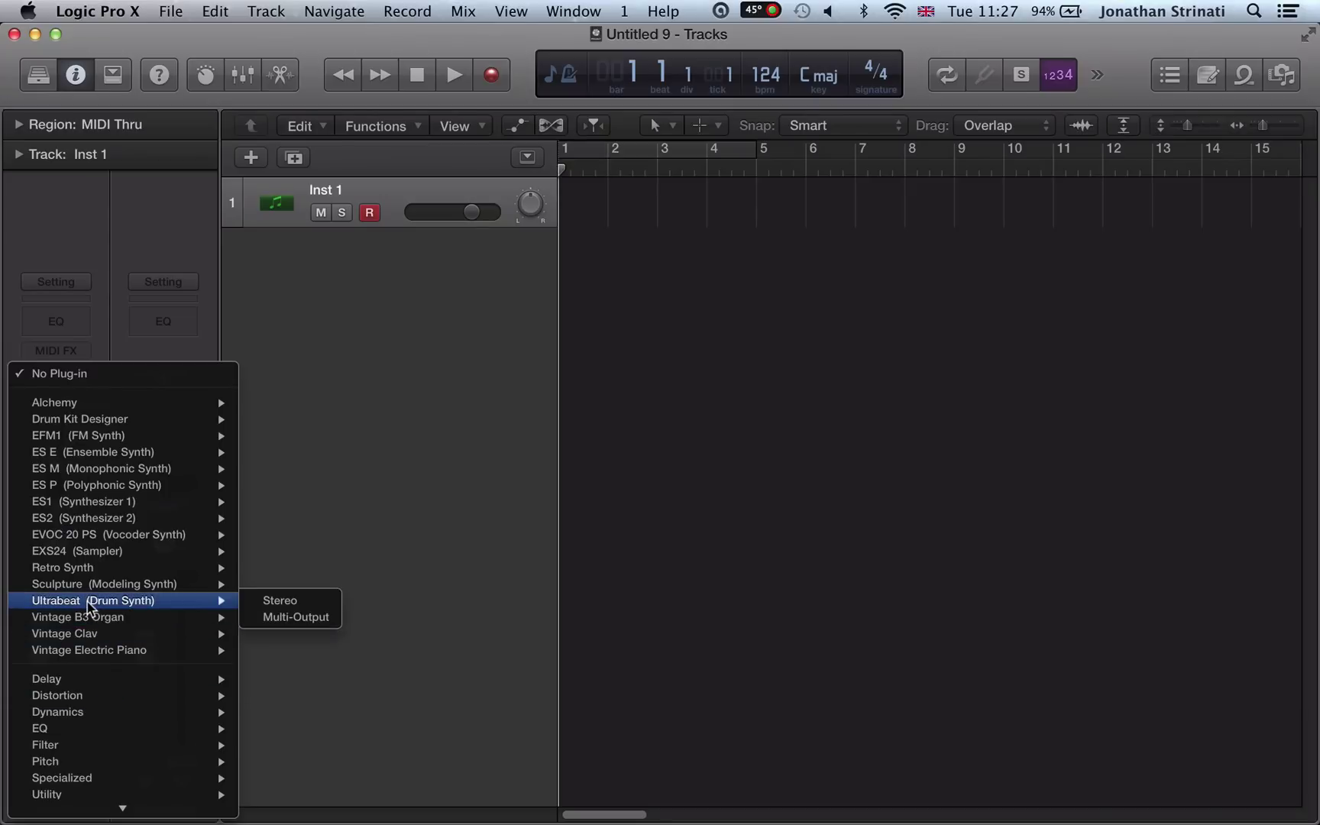
{"action": "left_click", "coordinate": [256, 602]}
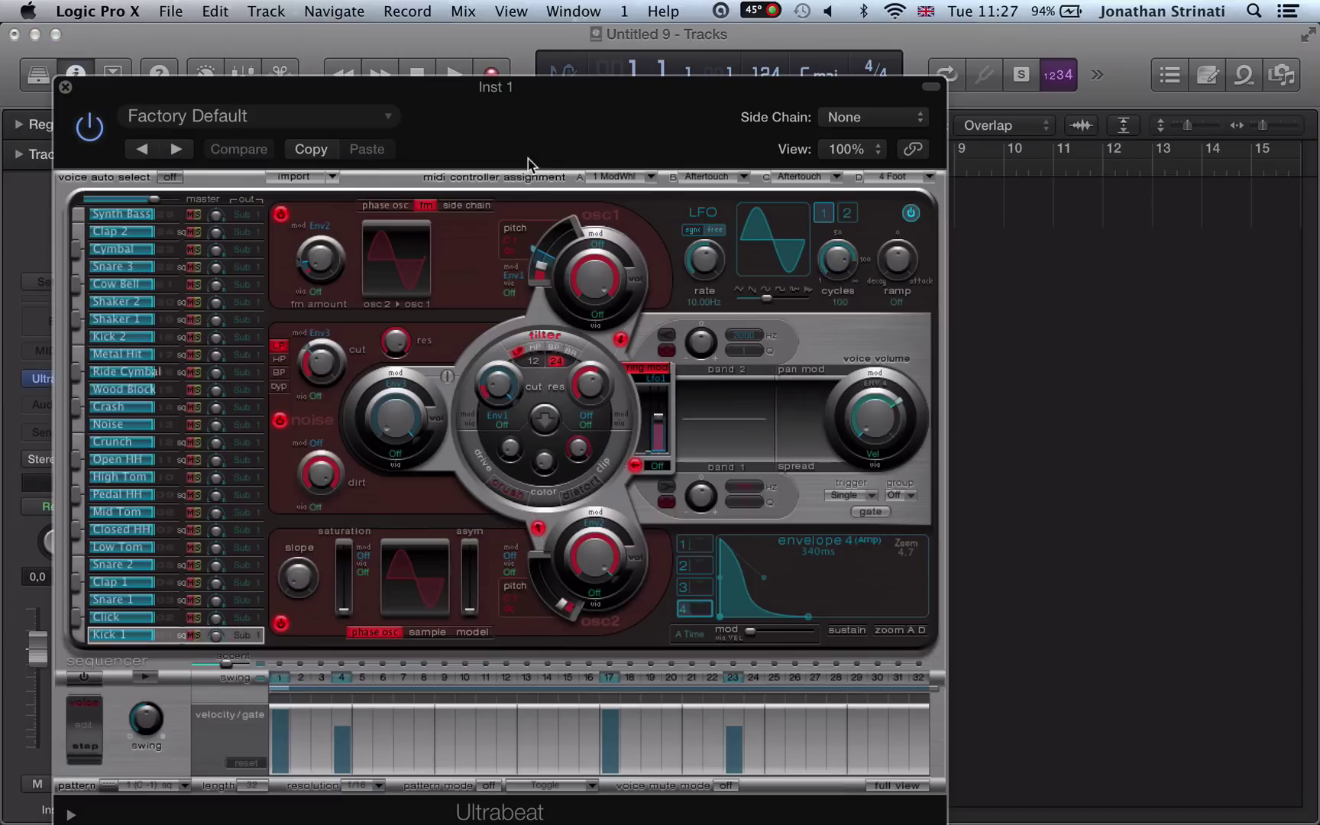
{"action": "left_click_drag", "start_coordinate": [519, 141], "coordinate": [619, 83]}
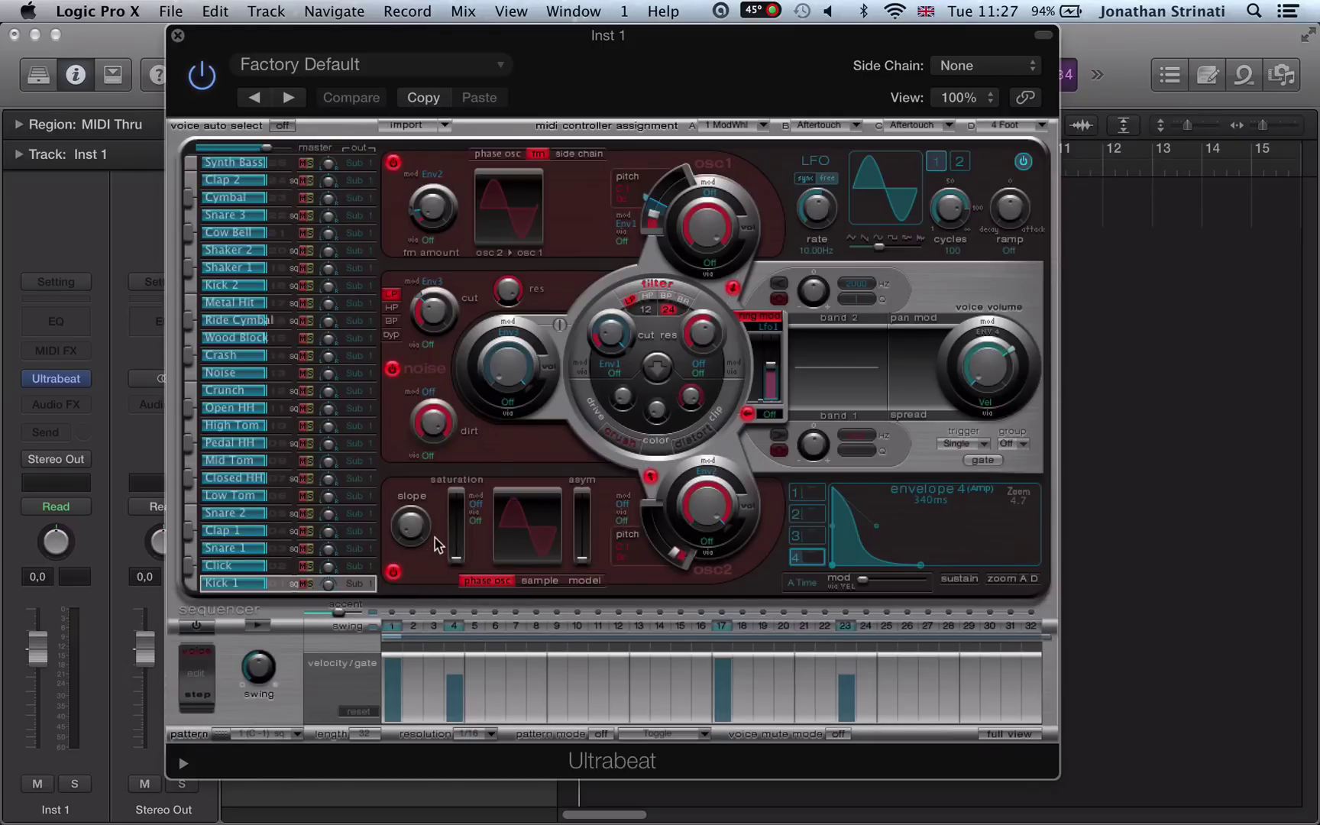
Turn on Ultrabeat's step sequencer and check the full view of all voice patterns, returning to the synth view.
{"action": "left_click", "coordinate": [1022, 736]}
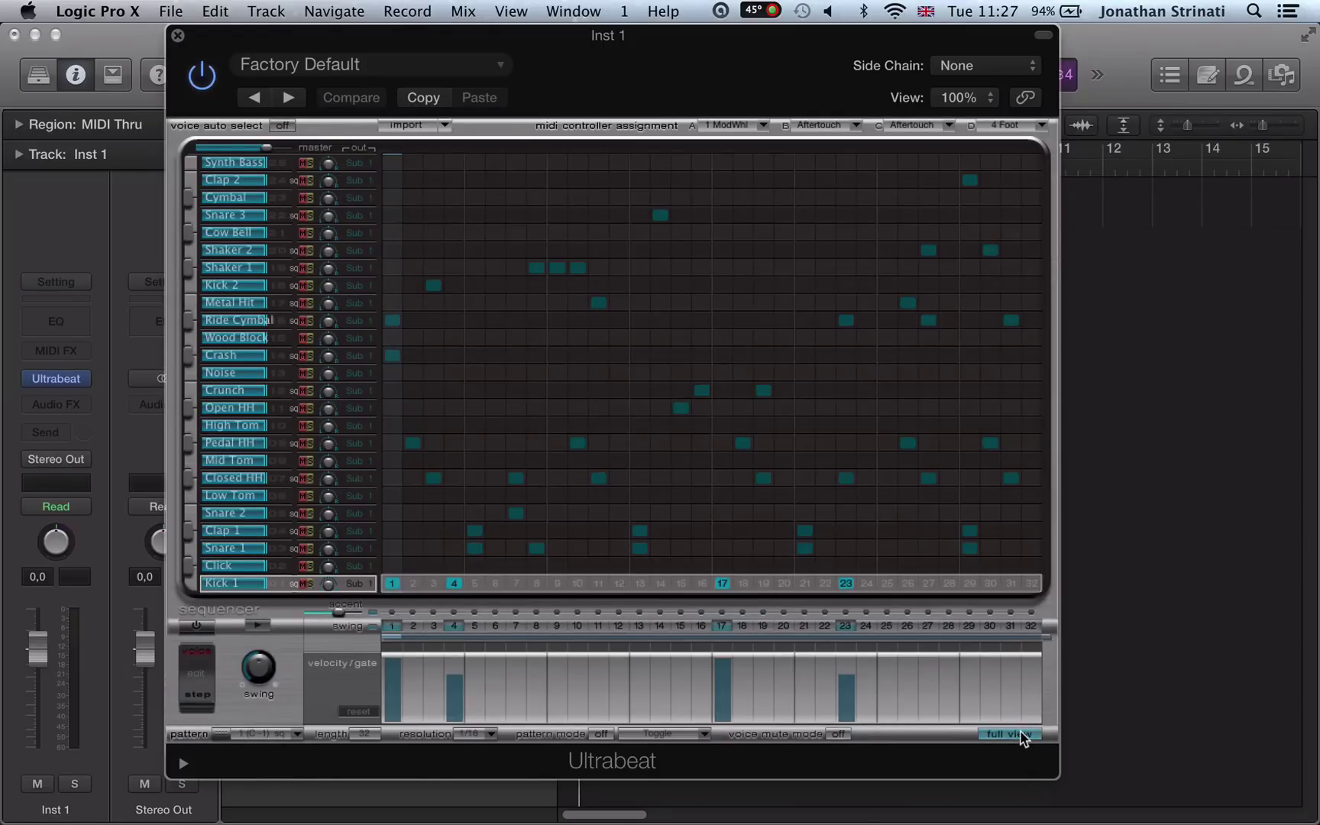
{"action": "left_click", "coordinate": [1021, 735]}
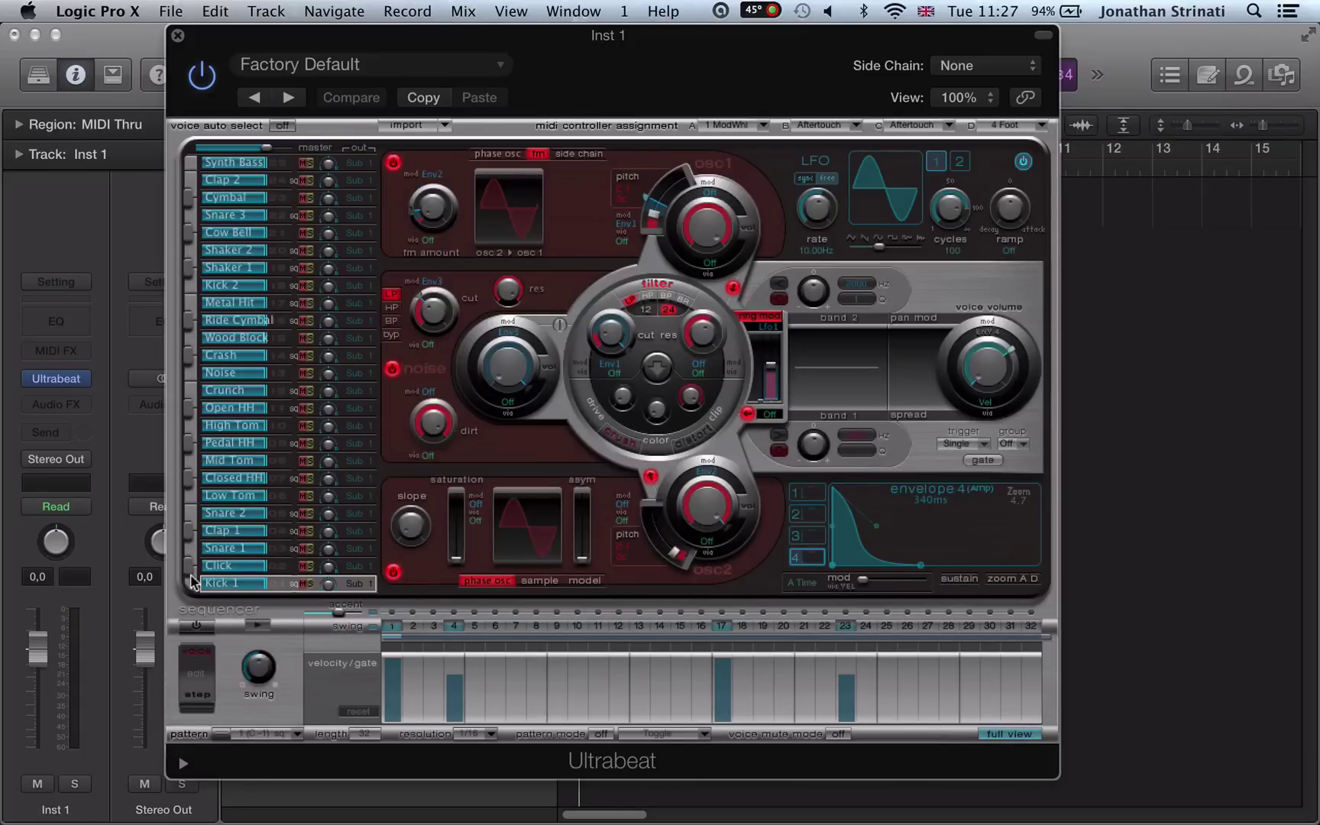
{"action": "left_click", "coordinate": [194, 626]}
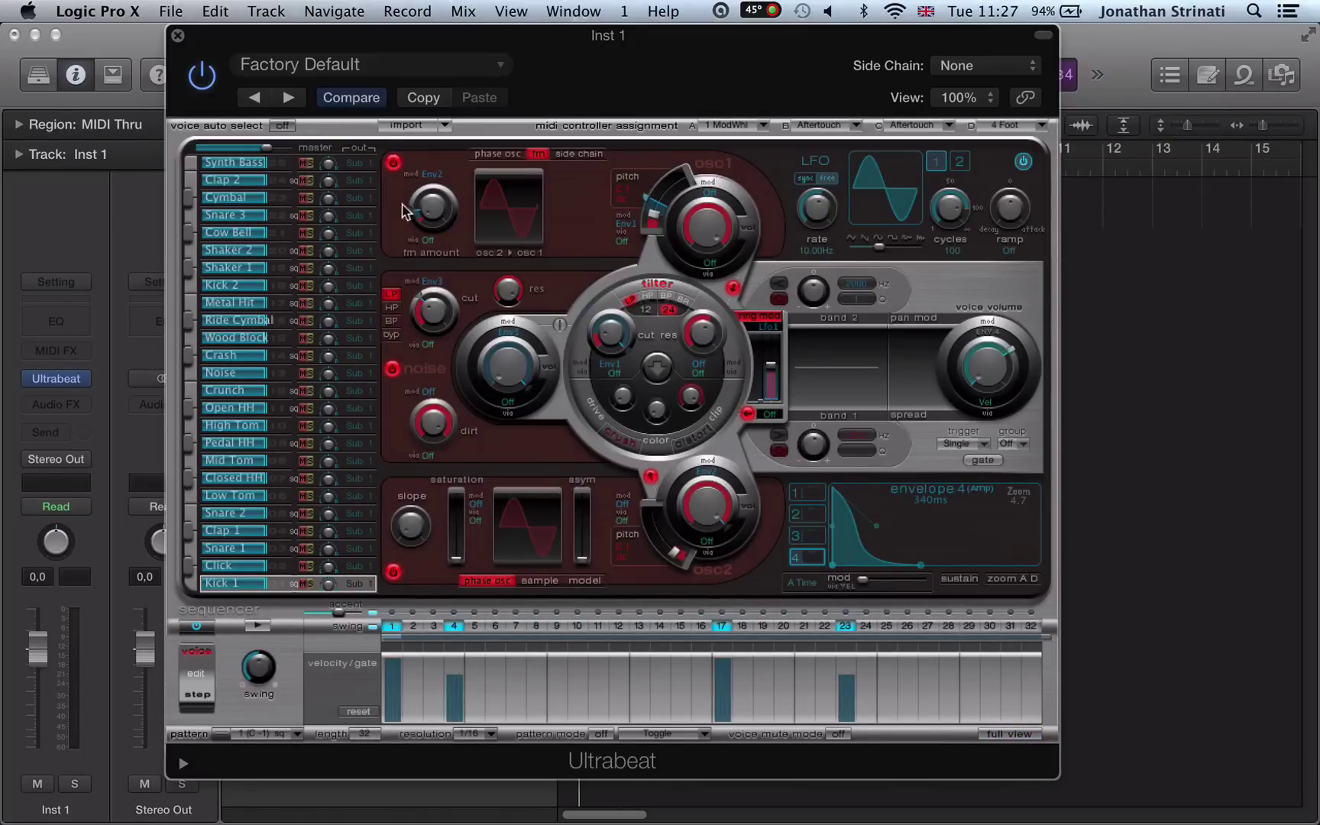
{"action": "left_click", "coordinate": [1002, 735]}
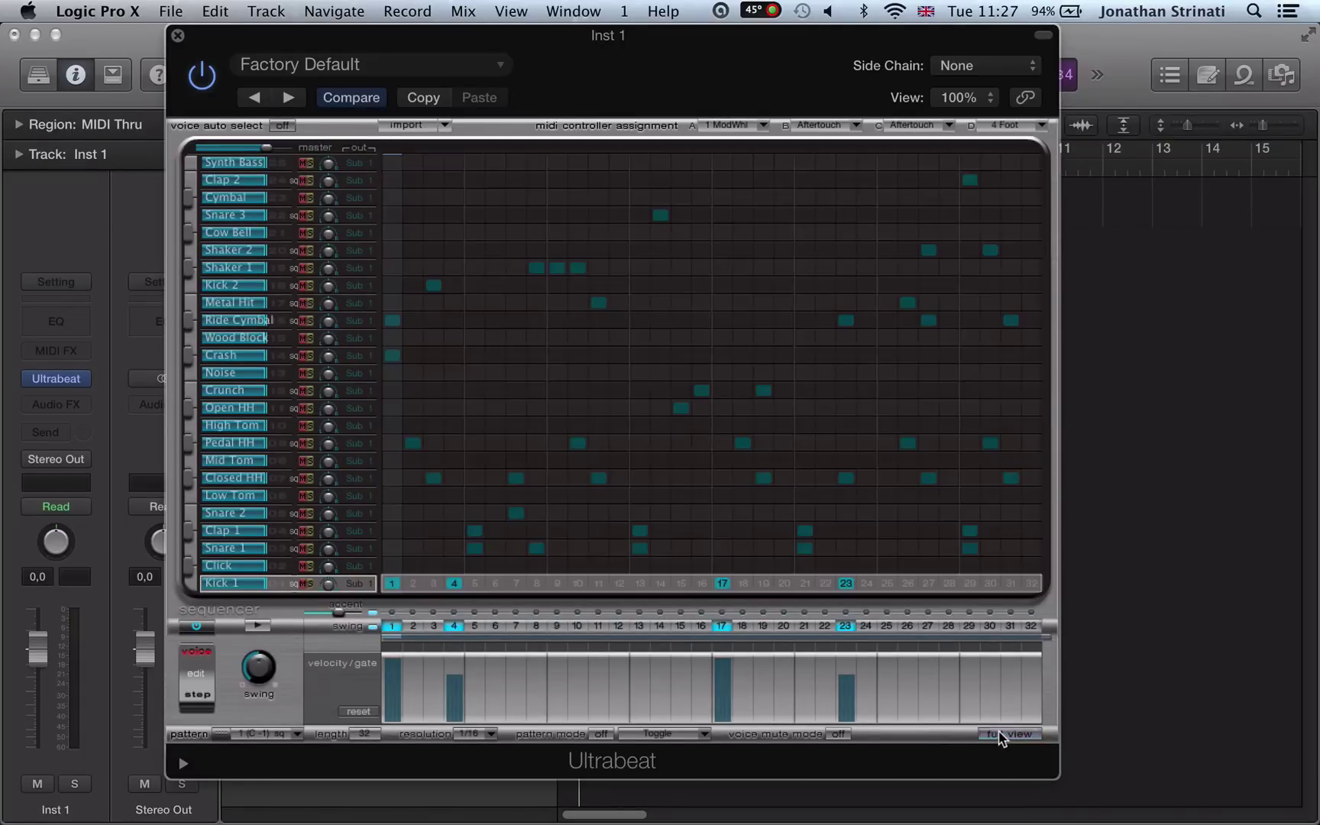
{"action": "left_click", "coordinate": [1001, 735]}
{"action": "left_click", "coordinate": [1001, 735]}
{"action": "left_click", "coordinate": [1001, 736]}
Start playback with the Ultrabeat pattern running, hiding the plug-in window to see the arrangement and showing it again.
{"action": "key", "text": "space"}
{"action": "key", "text": "super+w"}
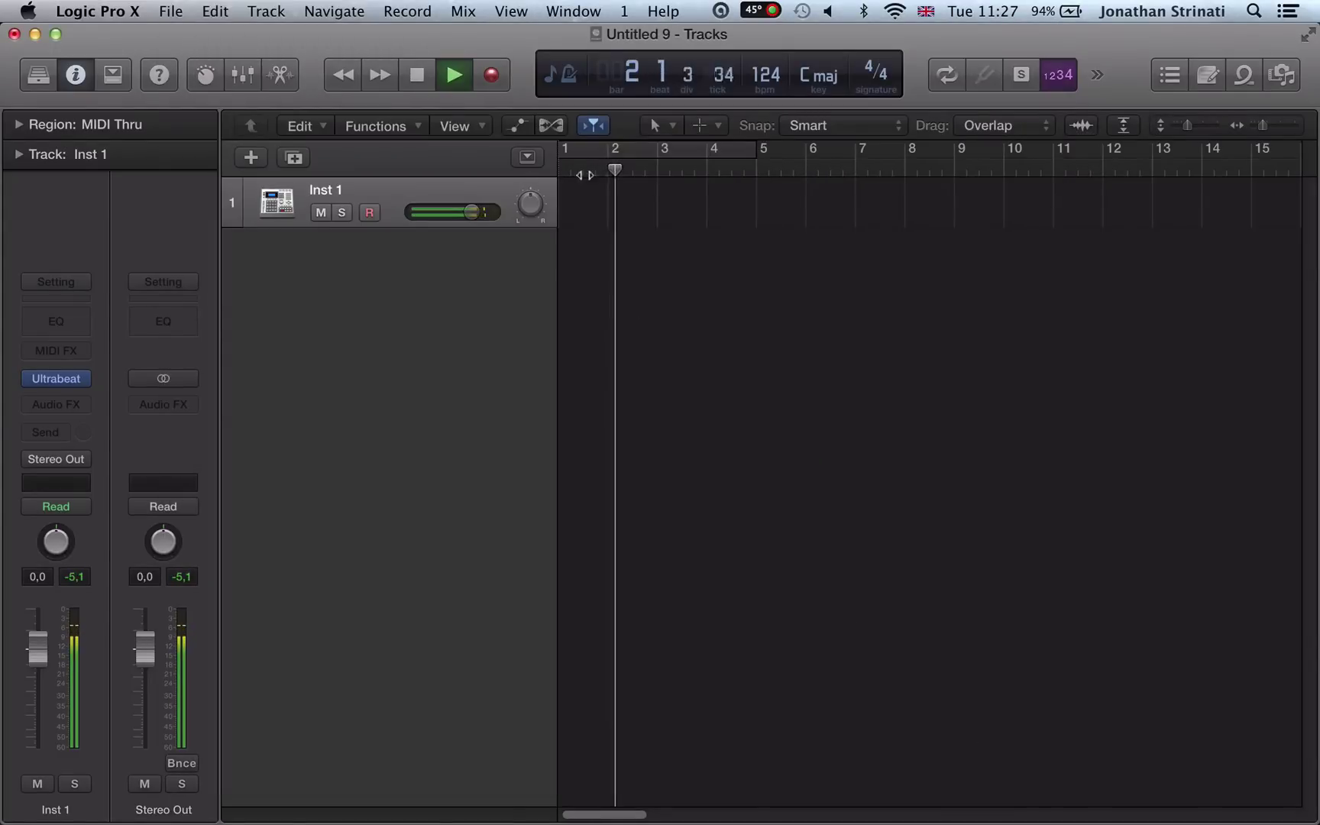
{"action": "left_click", "coordinate": [617, 150]}
{"action": "key", "text": "v"}
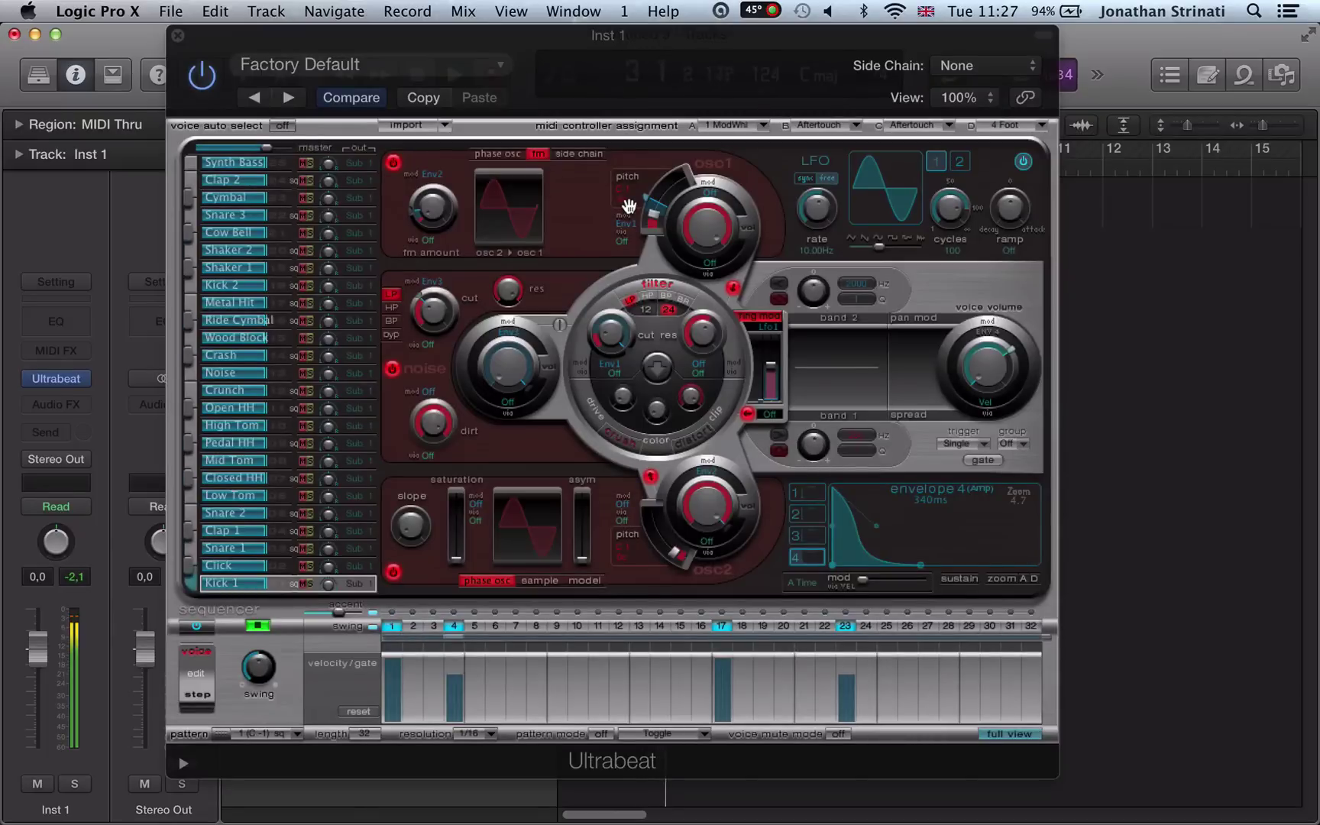
Load the Classic Techno Kit in Ultrabeat and advance through the presets to the Deep House Kit.
{"action": "left_click", "coordinate": [301, 74]}
{"action": "mouse_move", "coordinate": [275, 435]}
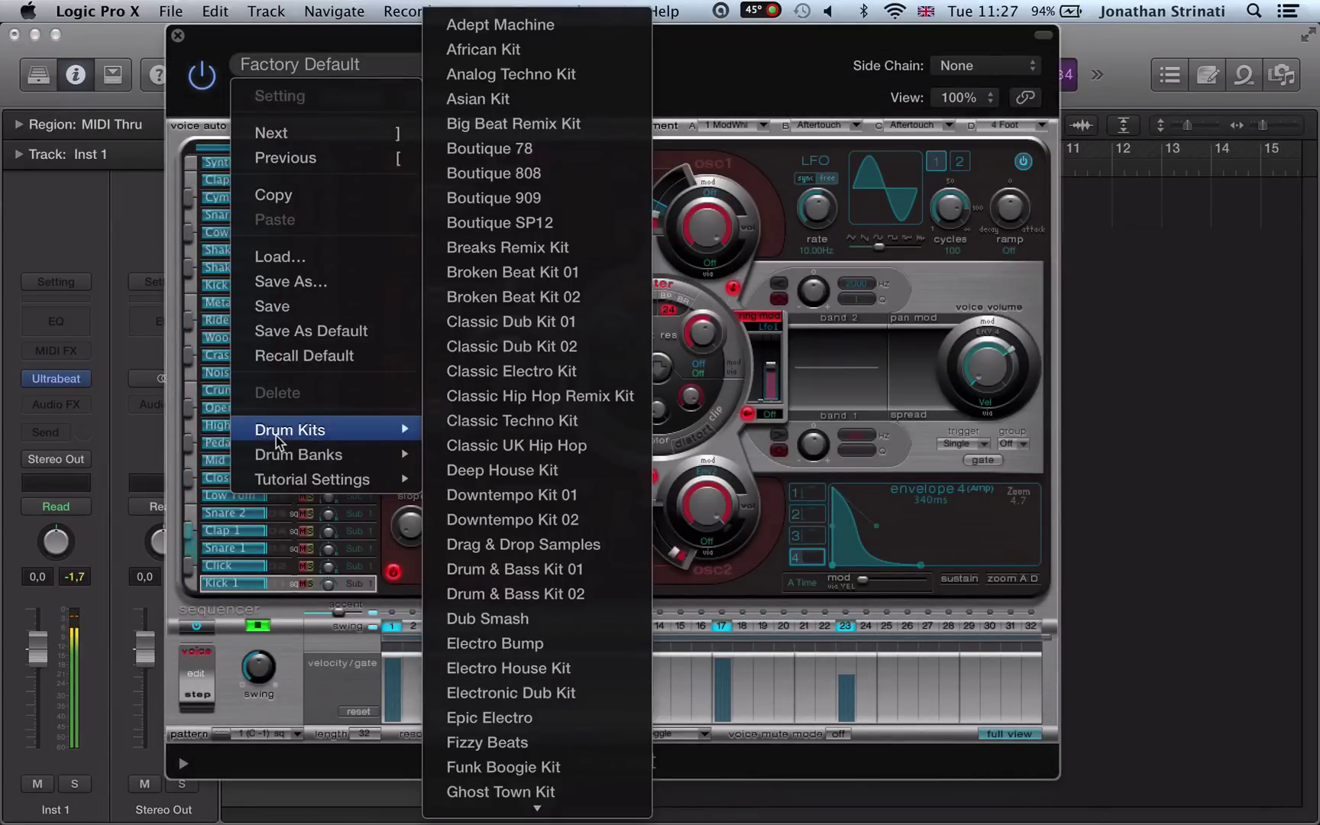
{"action": "left_click", "coordinate": [469, 422]}
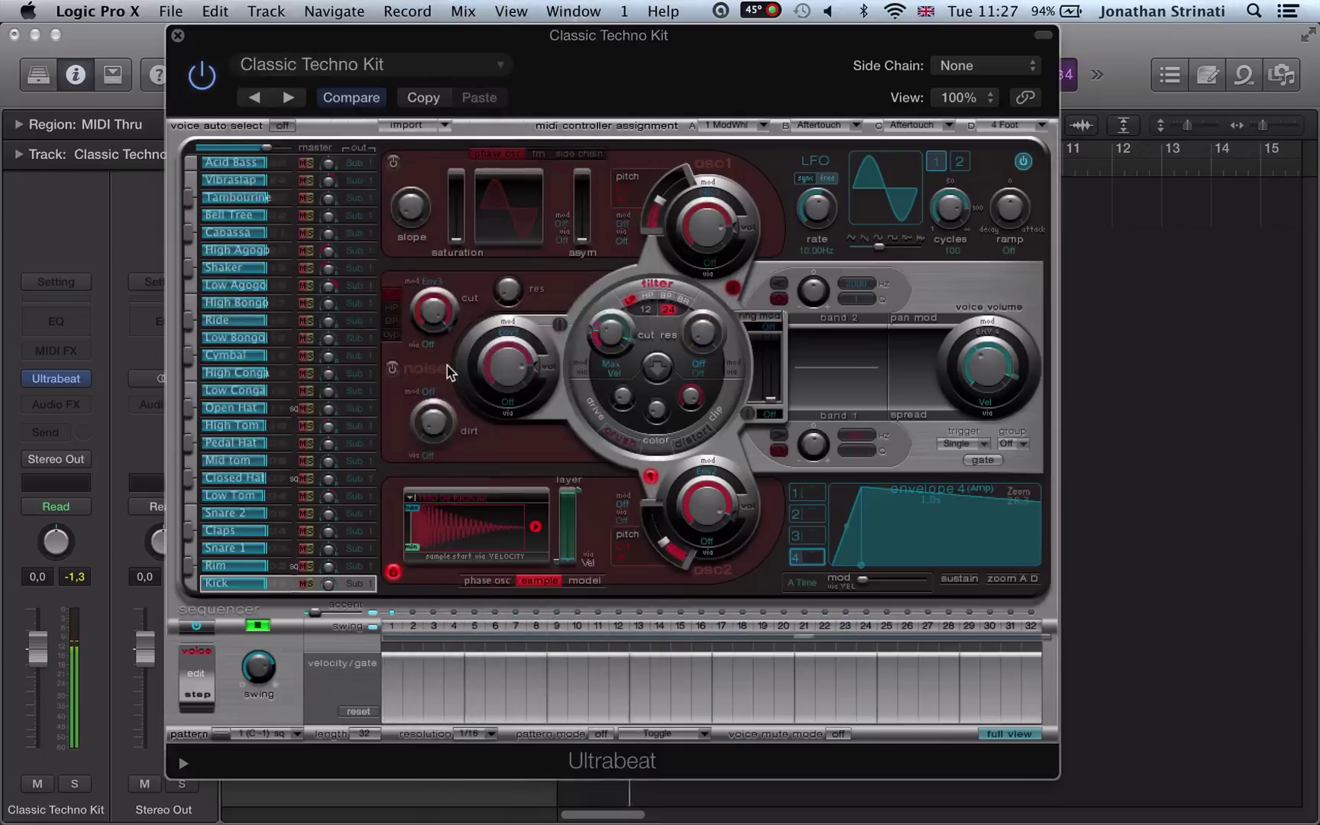
{"action": "left_click", "coordinate": [289, 97]}
{"action": "left_click", "coordinate": [289, 97]}
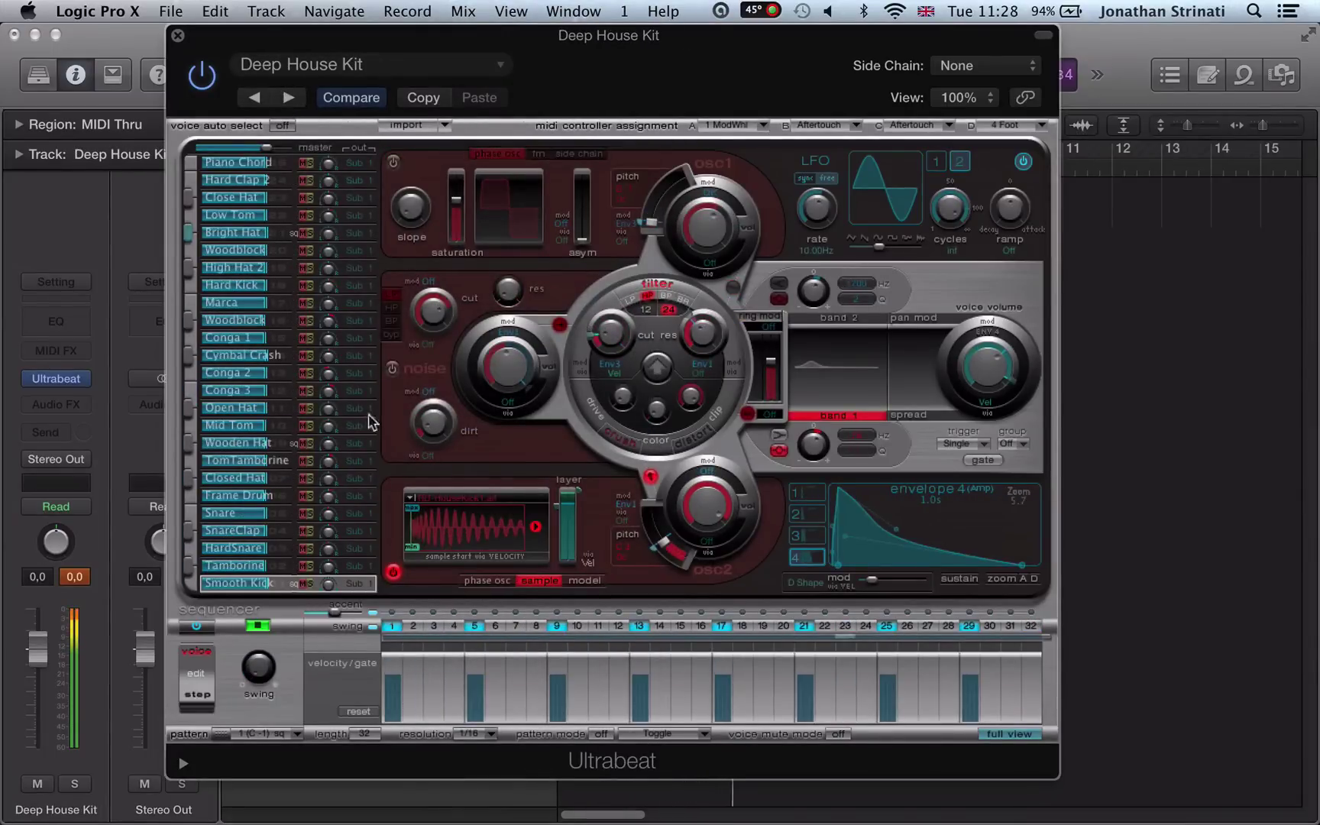
Lower the instrument track's volume to -4.0 dB and browse the neighbouring presets, settling on Downtempo Kit 01.
{"action": "left_click_drag", "start_coordinate": [38, 648], "coordinate": [38, 668]}
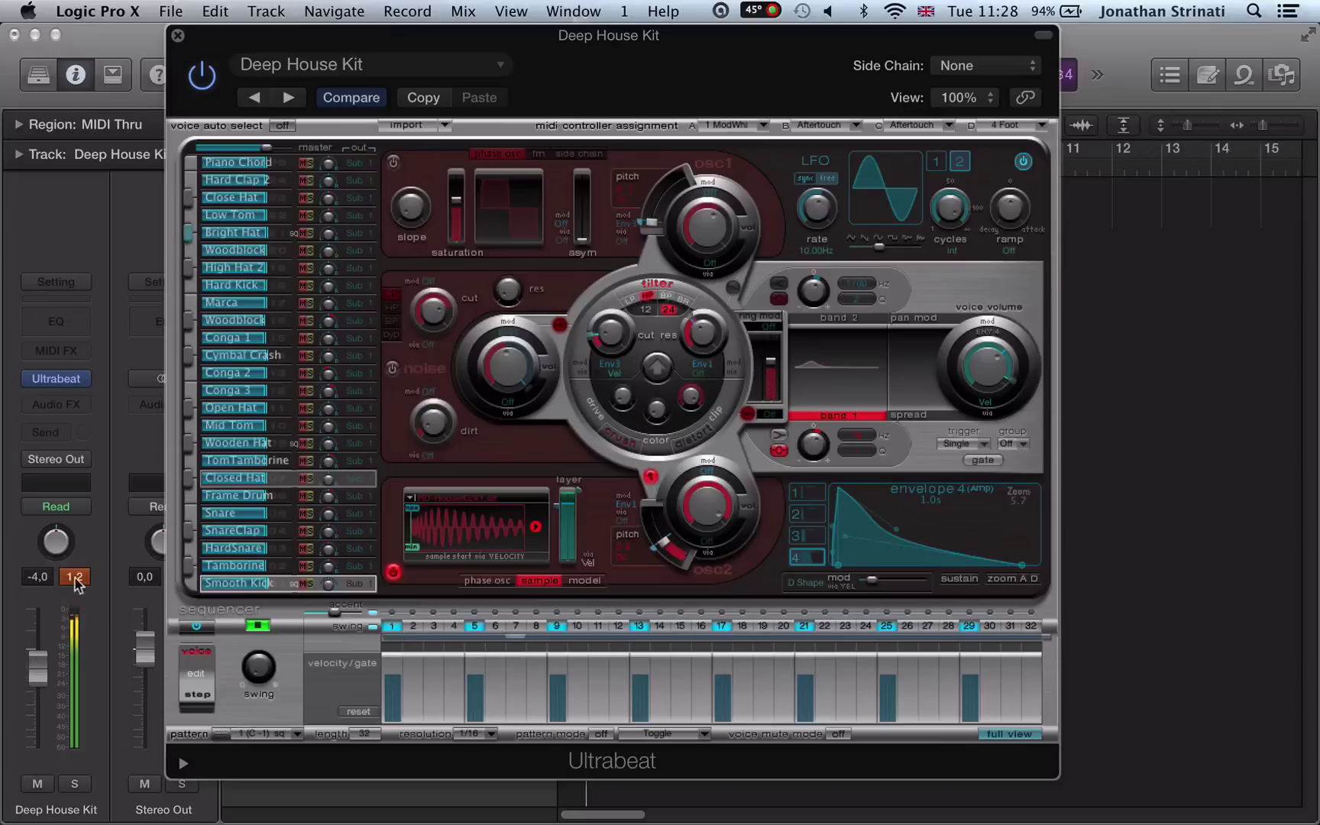
{"action": "left_click", "coordinate": [325, 94]}
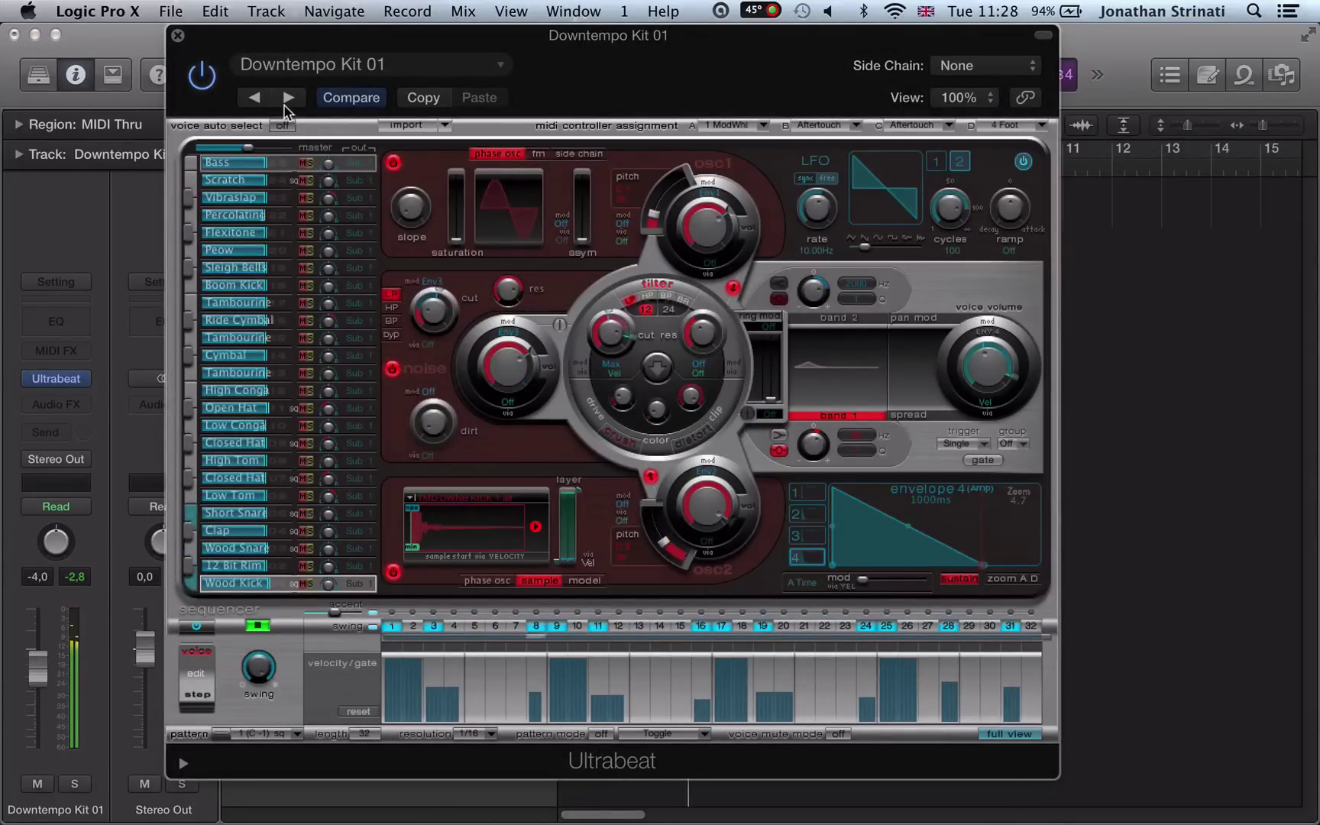
{"action": "left_click", "coordinate": [286, 102]}
{"action": "left_click", "coordinate": [288, 98]}
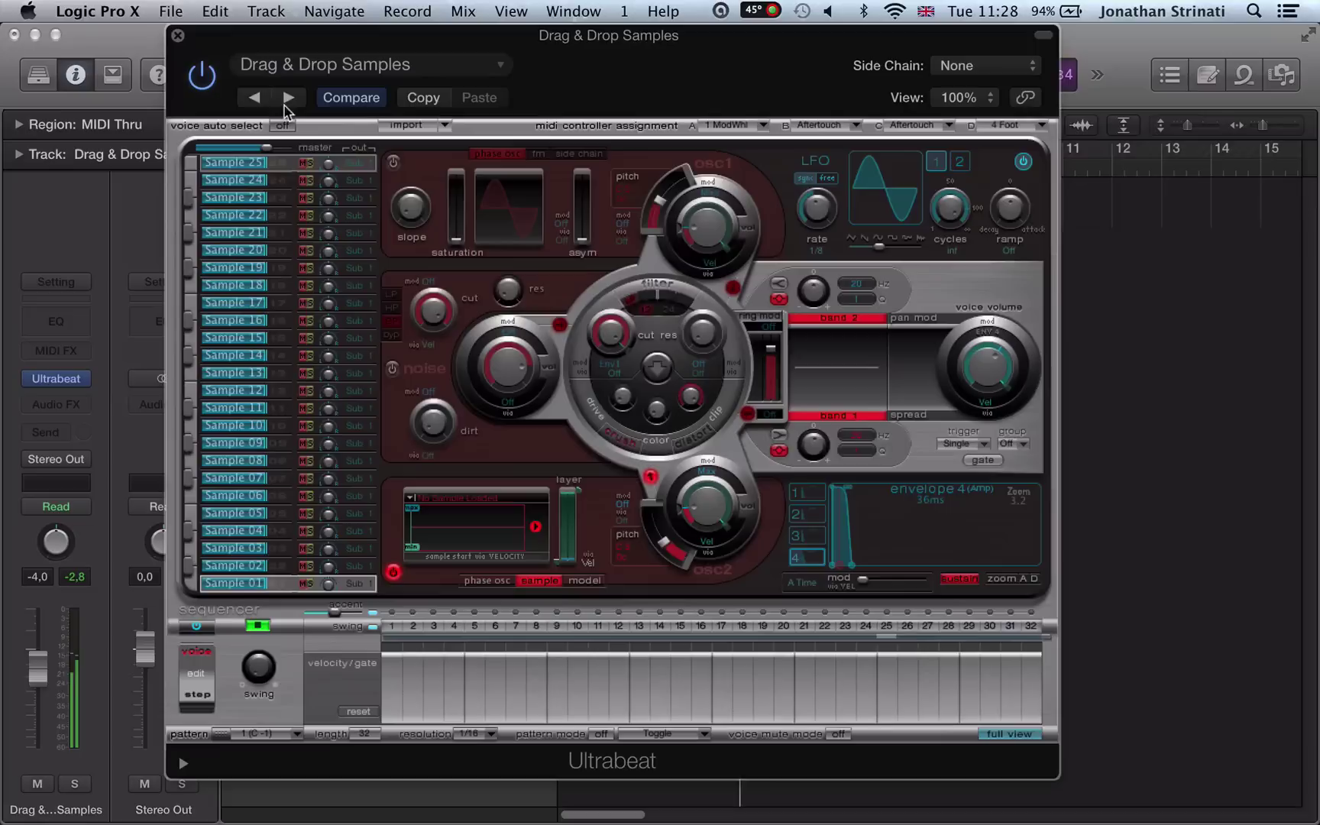
{"action": "left_click", "coordinate": [256, 98]}
{"action": "left_click", "coordinate": [256, 97]}
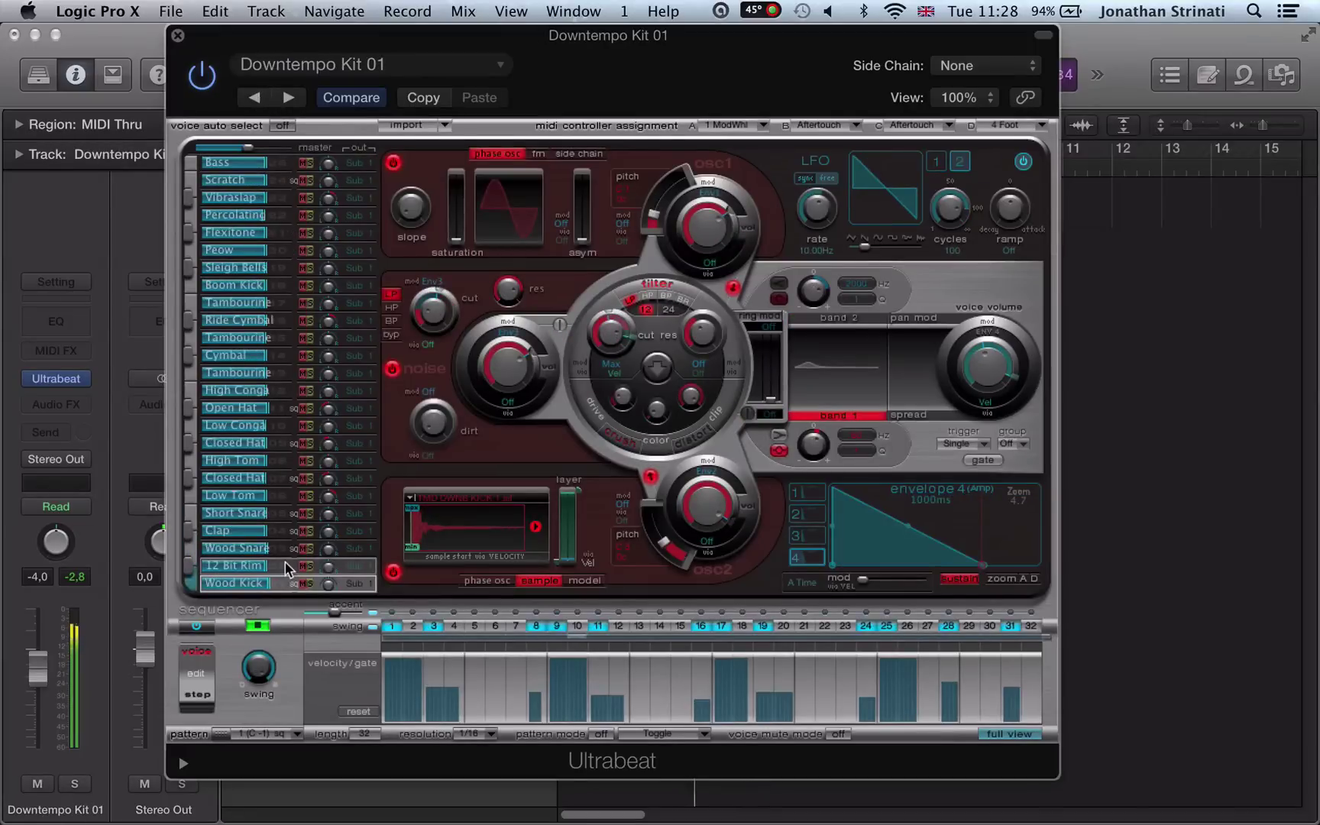
Examine the sequencer patterns of the 12 Bit Rim, Wood Snare, Clap, Short Snare, Low Tom and Closed Hat voices, ending on Clap.
{"action": "left_click", "coordinate": [285, 566]}
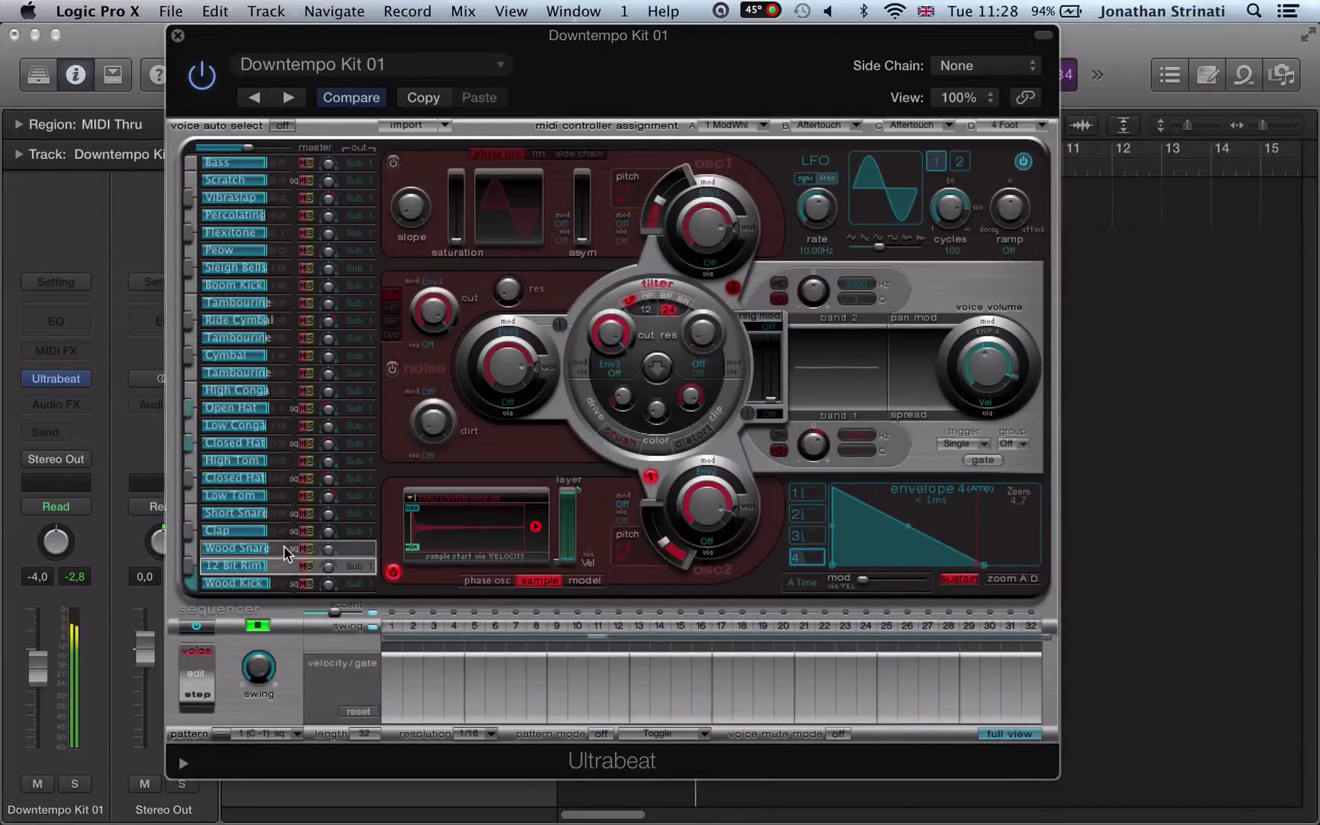
{"action": "left_click", "coordinate": [280, 547]}
{"action": "left_click", "coordinate": [284, 532]}
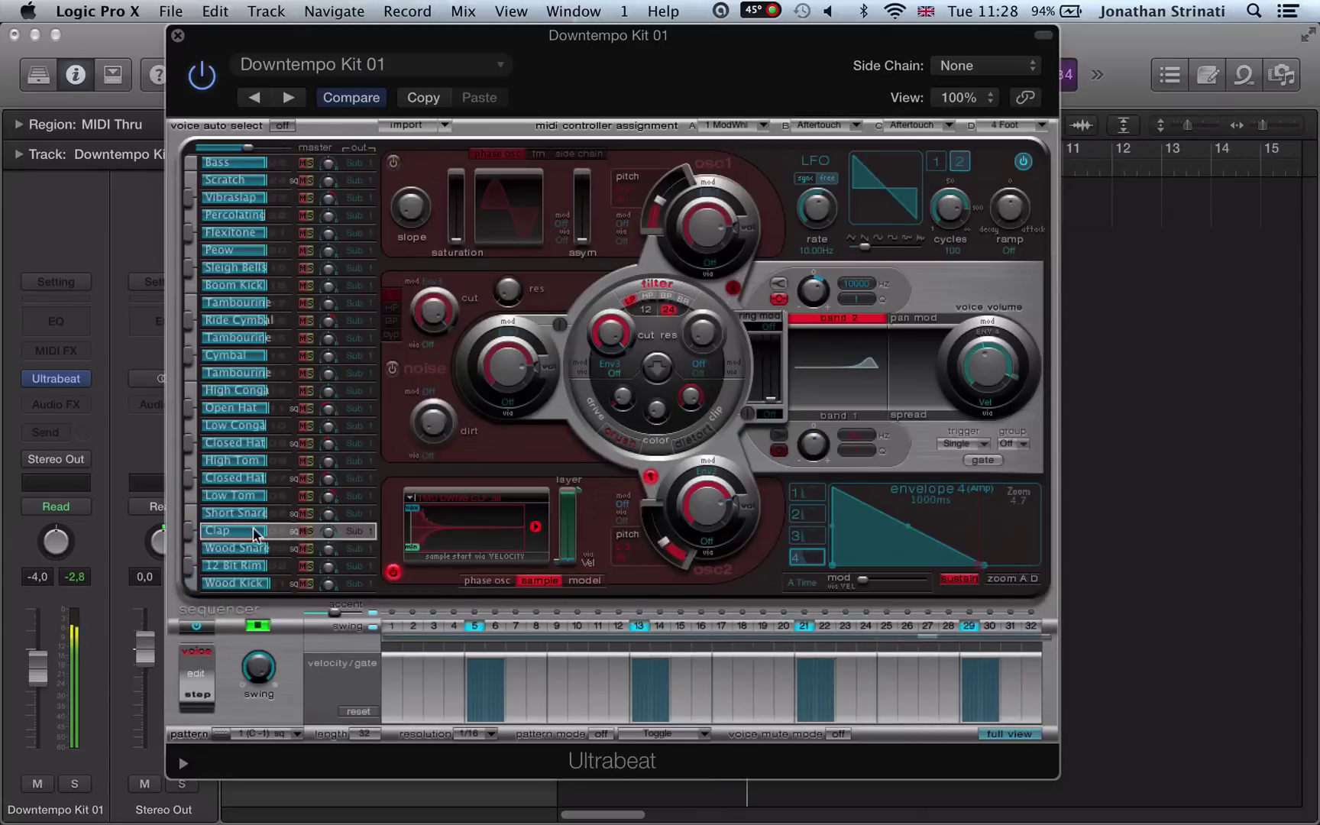
{"action": "left_click", "coordinate": [281, 513]}
{"action": "left_click", "coordinate": [282, 496]}
{"action": "left_click", "coordinate": [275, 478]}
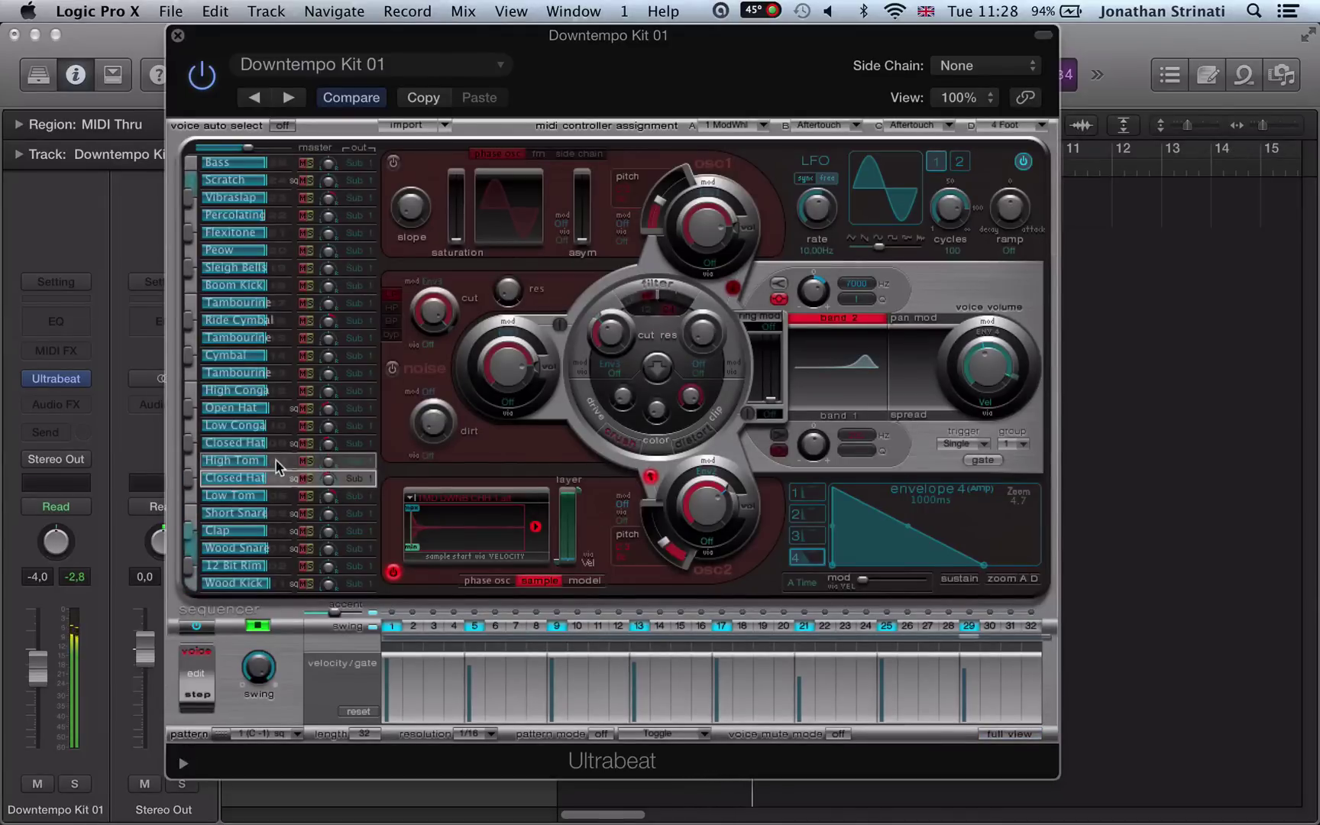
{"action": "left_click", "coordinate": [286, 531]}
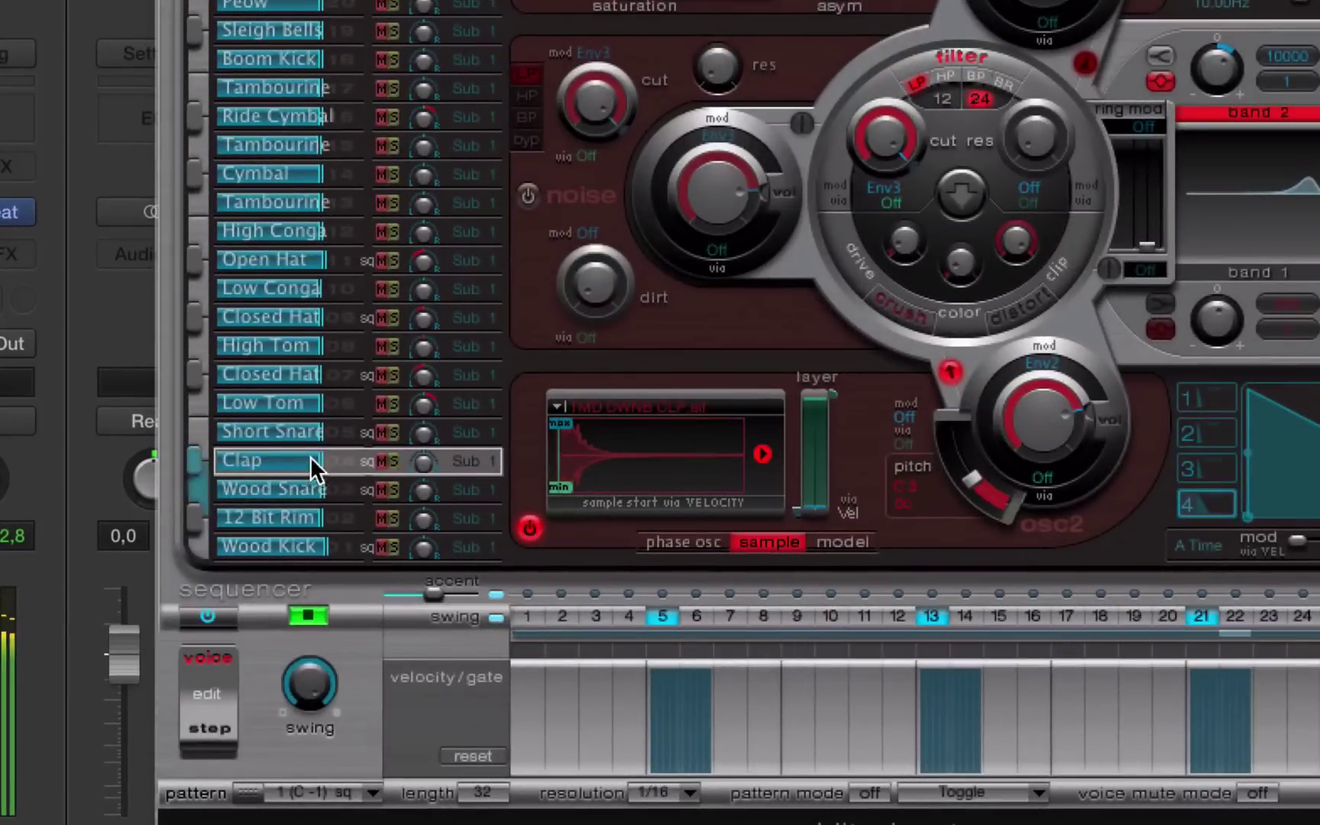
Select and solo the Wood Kick voice after testing its mute, and try Ultrabeat's master volume slider.
{"action": "left_click_drag", "start_coordinate": [291, 490], "coordinate": [319, 460]}
{"action": "left_click_drag", "start_coordinate": [319, 561], "coordinate": [271, 529]}
{"action": "left_click_drag", "start_coordinate": [422, 461], "coordinate": [419, 549]}
{"action": "left_click", "coordinate": [382, 547]}
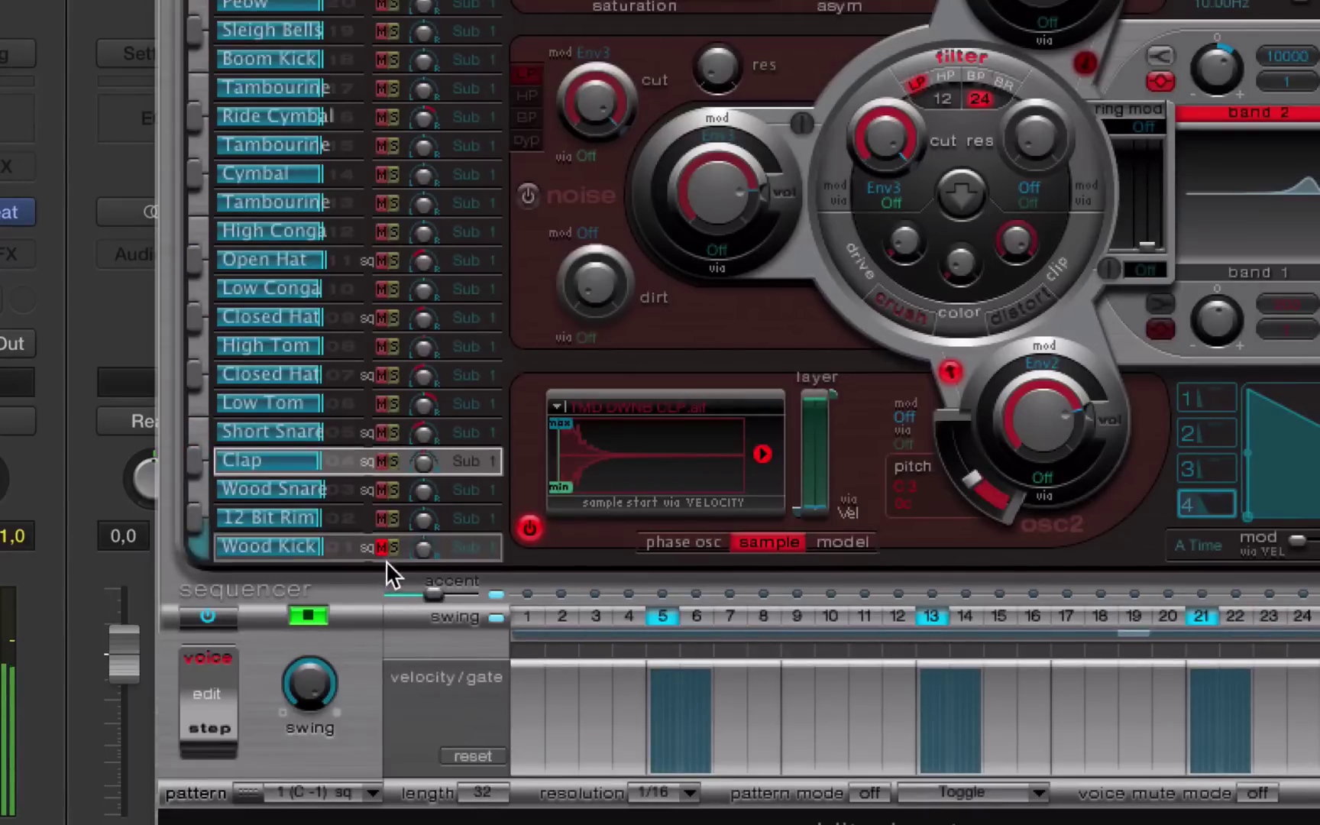
{"action": "left_click", "coordinate": [380, 549]}
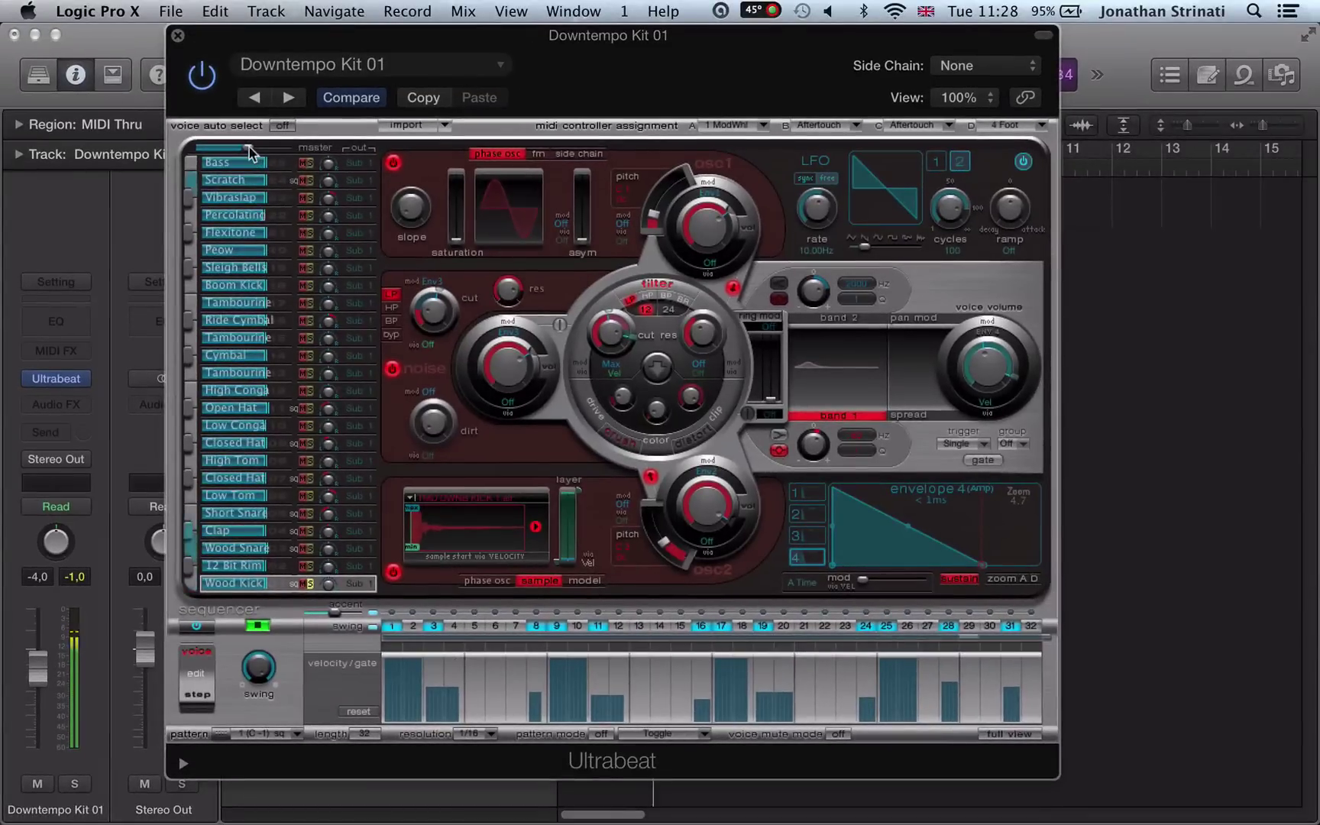
{"action": "left_click_drag", "start_coordinate": [263, 36], "coordinate": [254, 43]}
{"action": "mouse_move", "coordinate": [241, 152]}
{"action": "left_mouse_down"}
{"action": "mouse_move", "coordinate": [212, 152]}
{"action": "mouse_move", "coordinate": [262, 151]}
{"action": "left_mouse_up"}
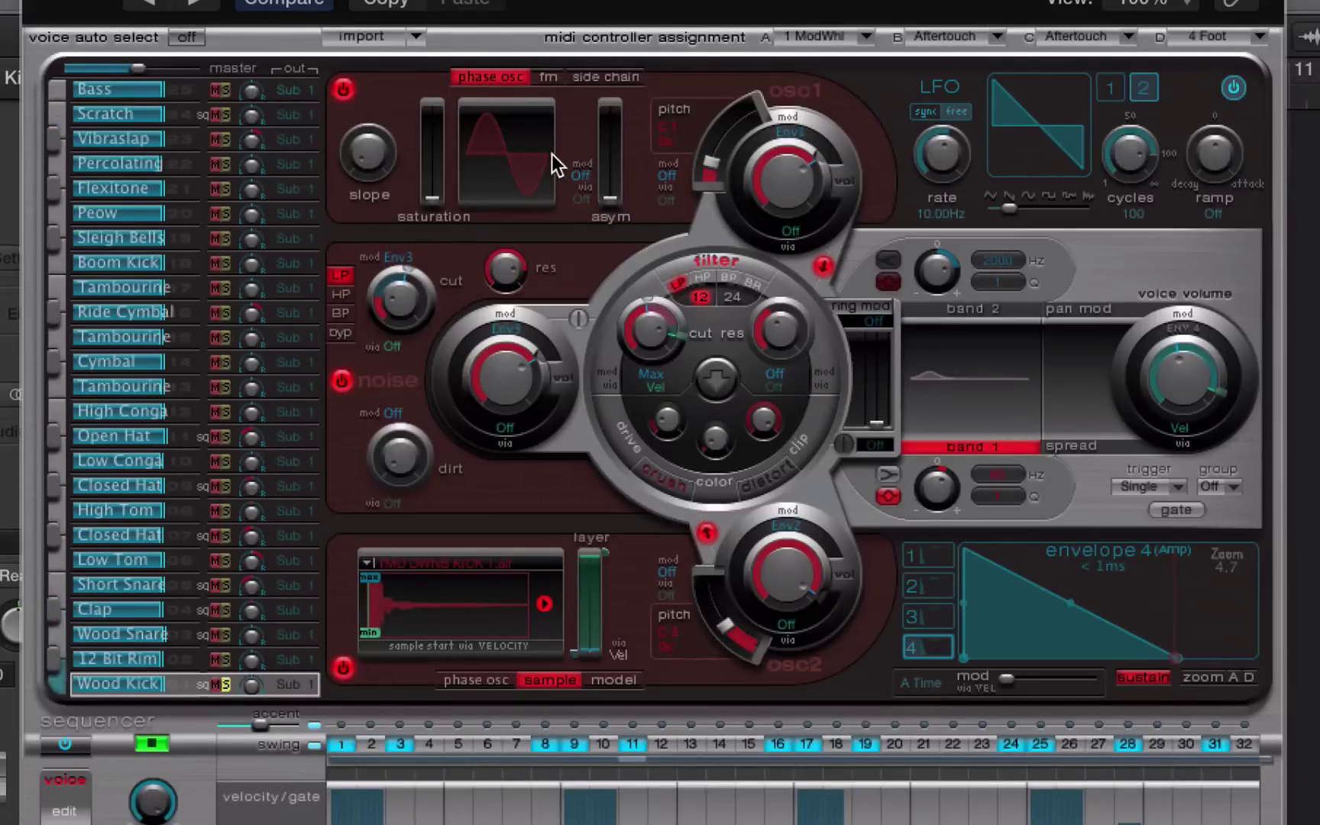
Try the phase osc and model modes on Wood Kick's oscillator 2, with model resolution 24, and return it to sample mode.
{"action": "left_click", "coordinate": [475, 681]}
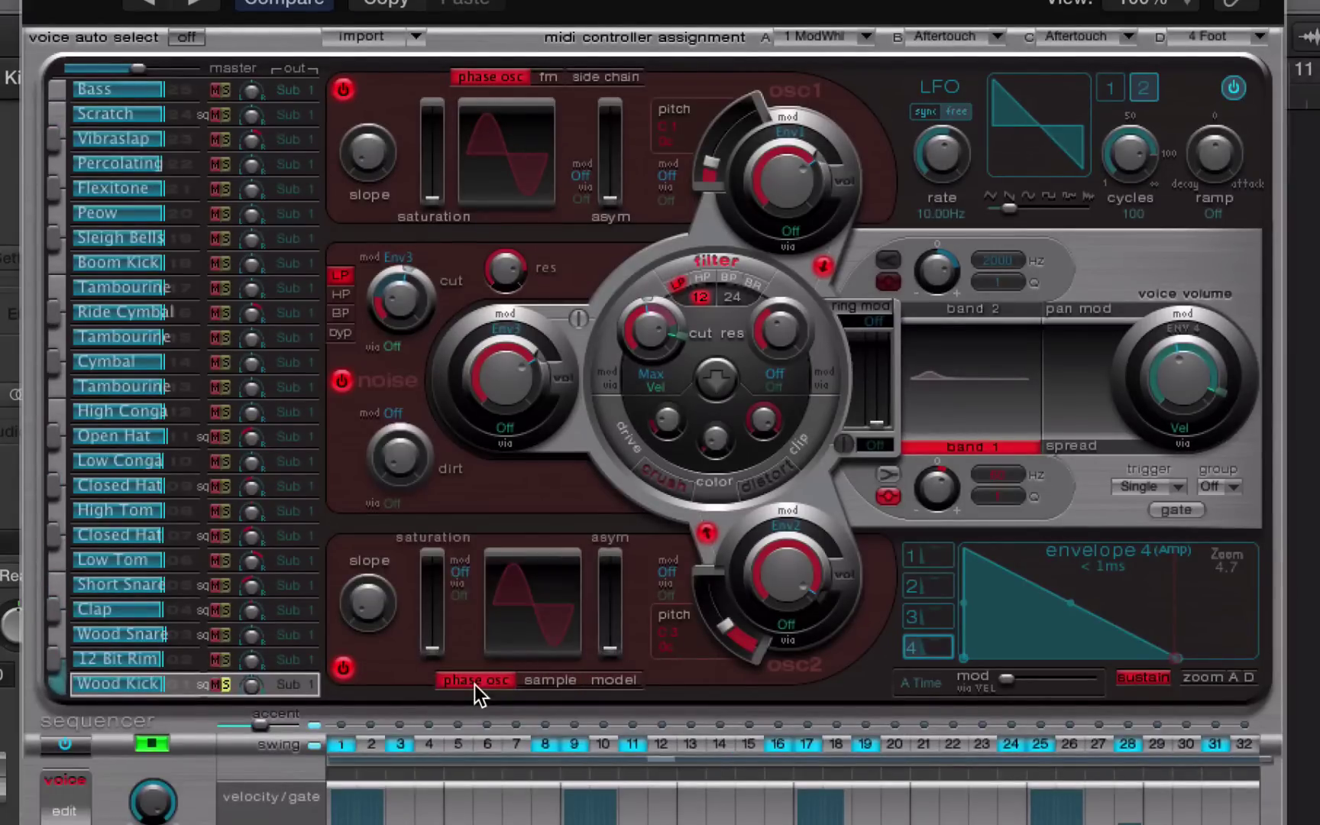
{"action": "left_click", "coordinate": [542, 680]}
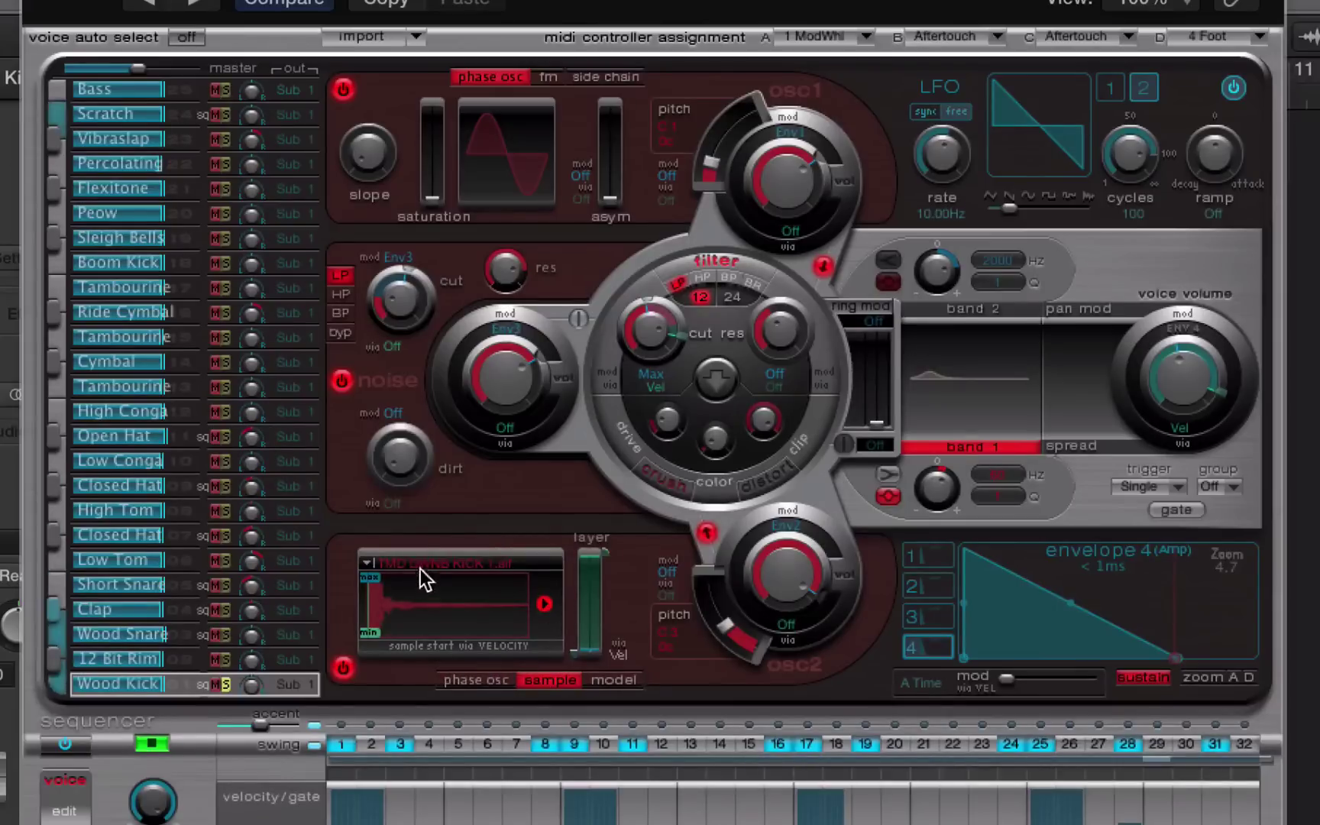
{"action": "left_click", "coordinate": [615, 680]}
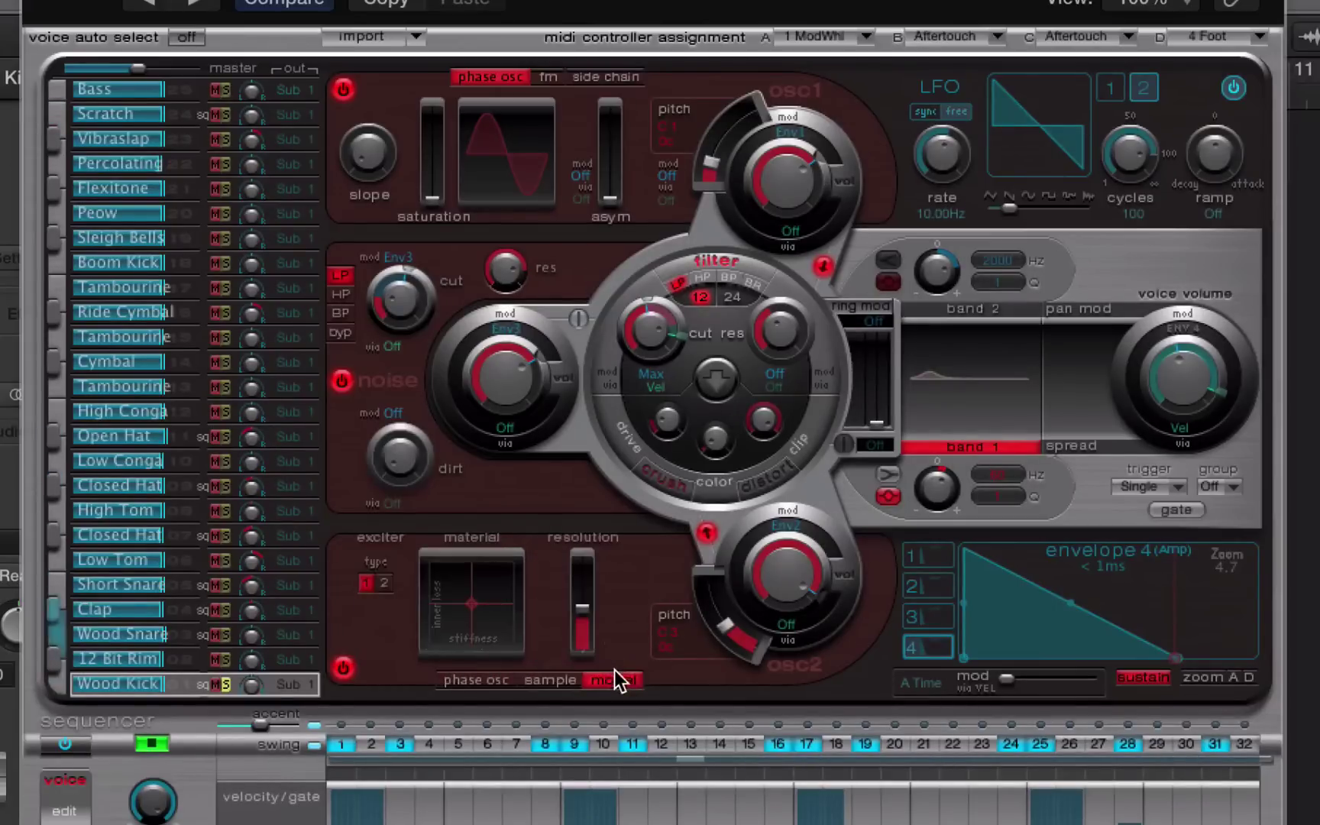
{"action": "left_click_drag", "start_coordinate": [469, 607], "coordinate": [429, 643]}
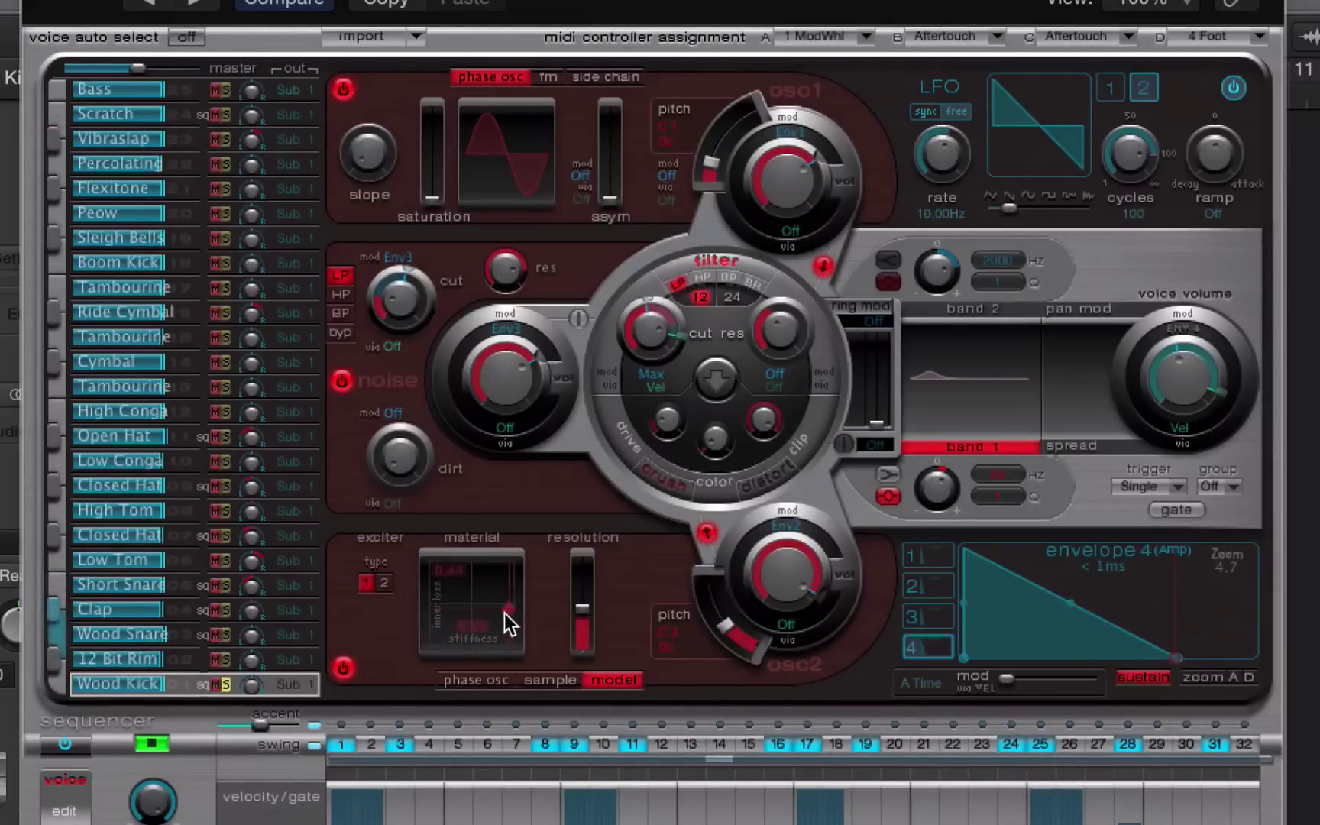
{"action": "left_click_drag", "start_coordinate": [499, 614], "coordinate": [486, 612]}
{"action": "left_click_drag", "start_coordinate": [584, 615], "coordinate": [586, 584]}
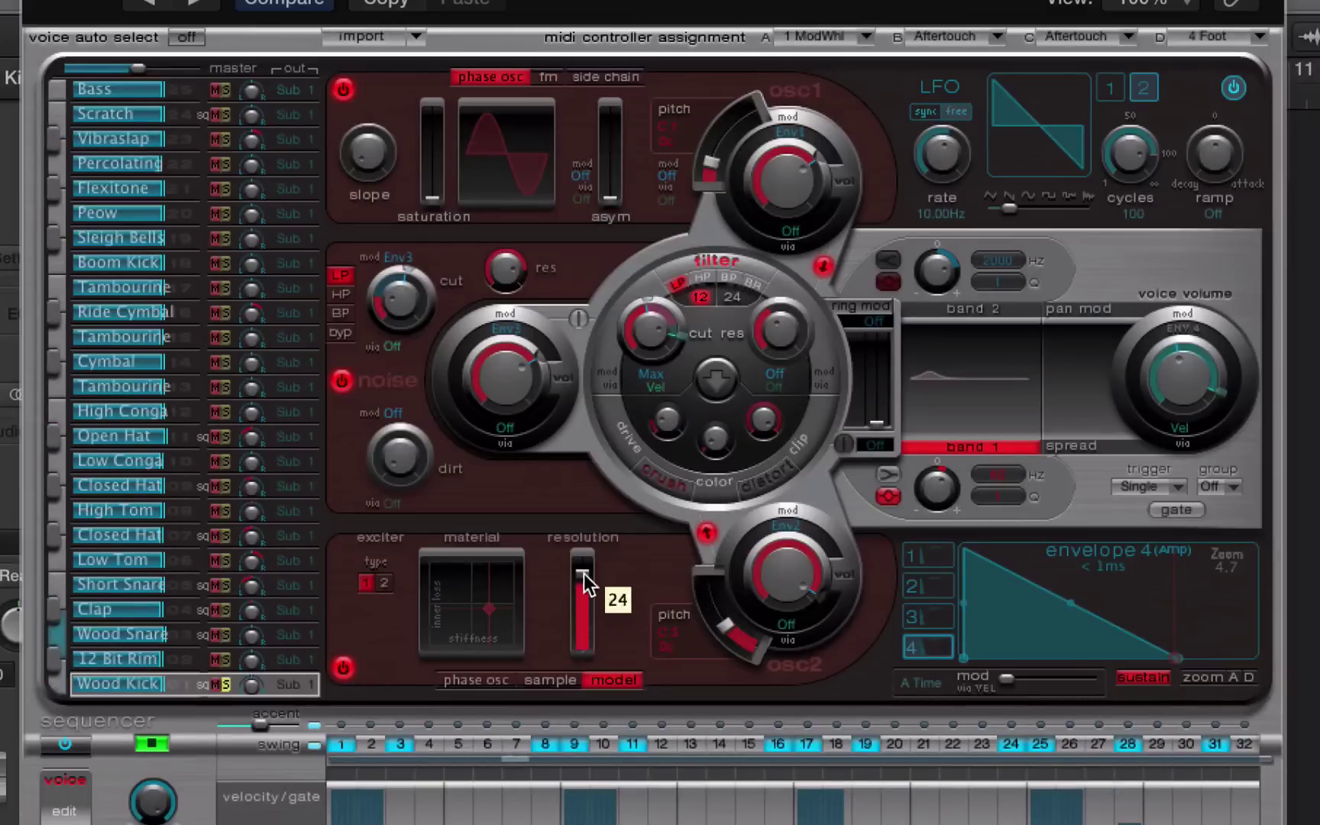
{"action": "left_click", "coordinate": [524, 675]}
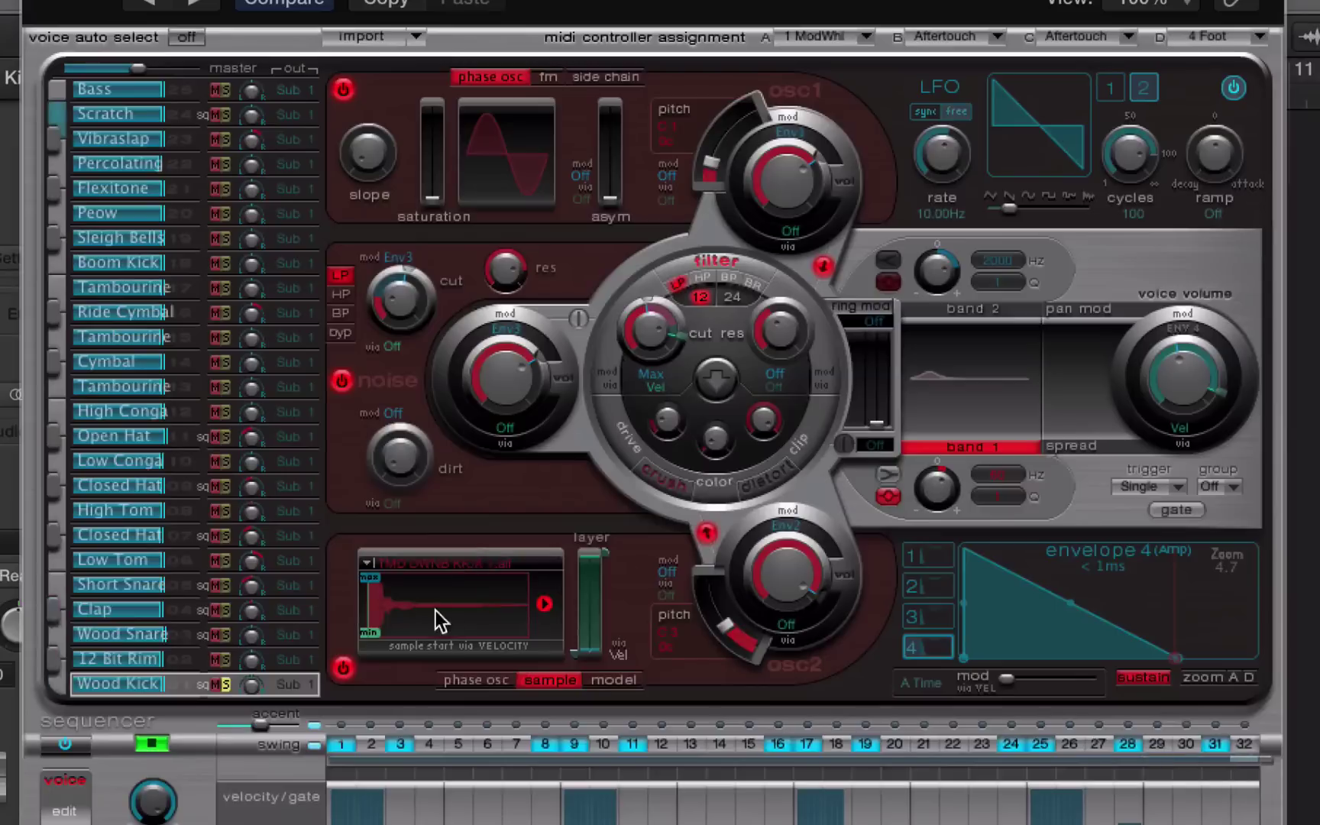
Try reversed sample playback and the layer, pitch and volume controls on Wood Kick's oscillator 2.
{"action": "left_click", "coordinate": [543, 604]}
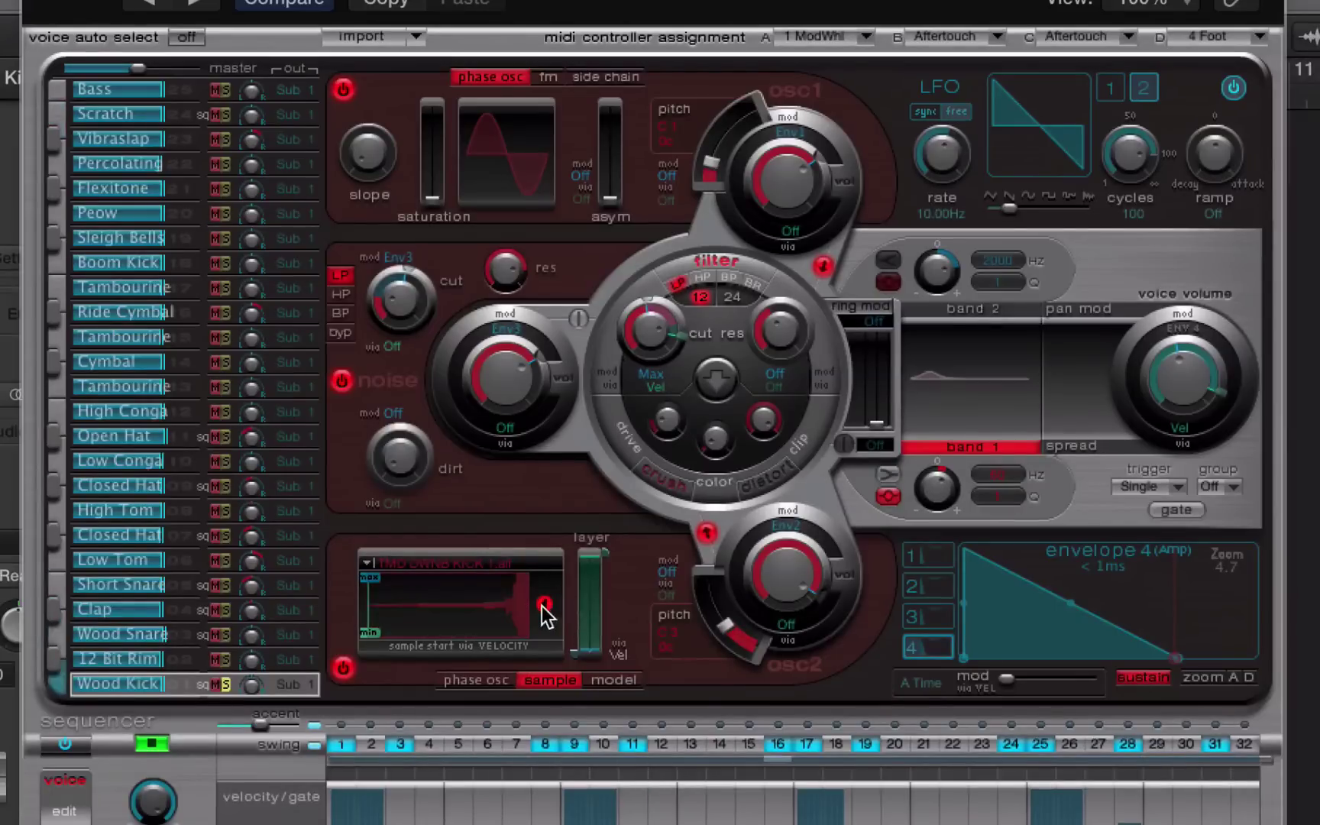
{"action": "left_click", "coordinate": [543, 607]}
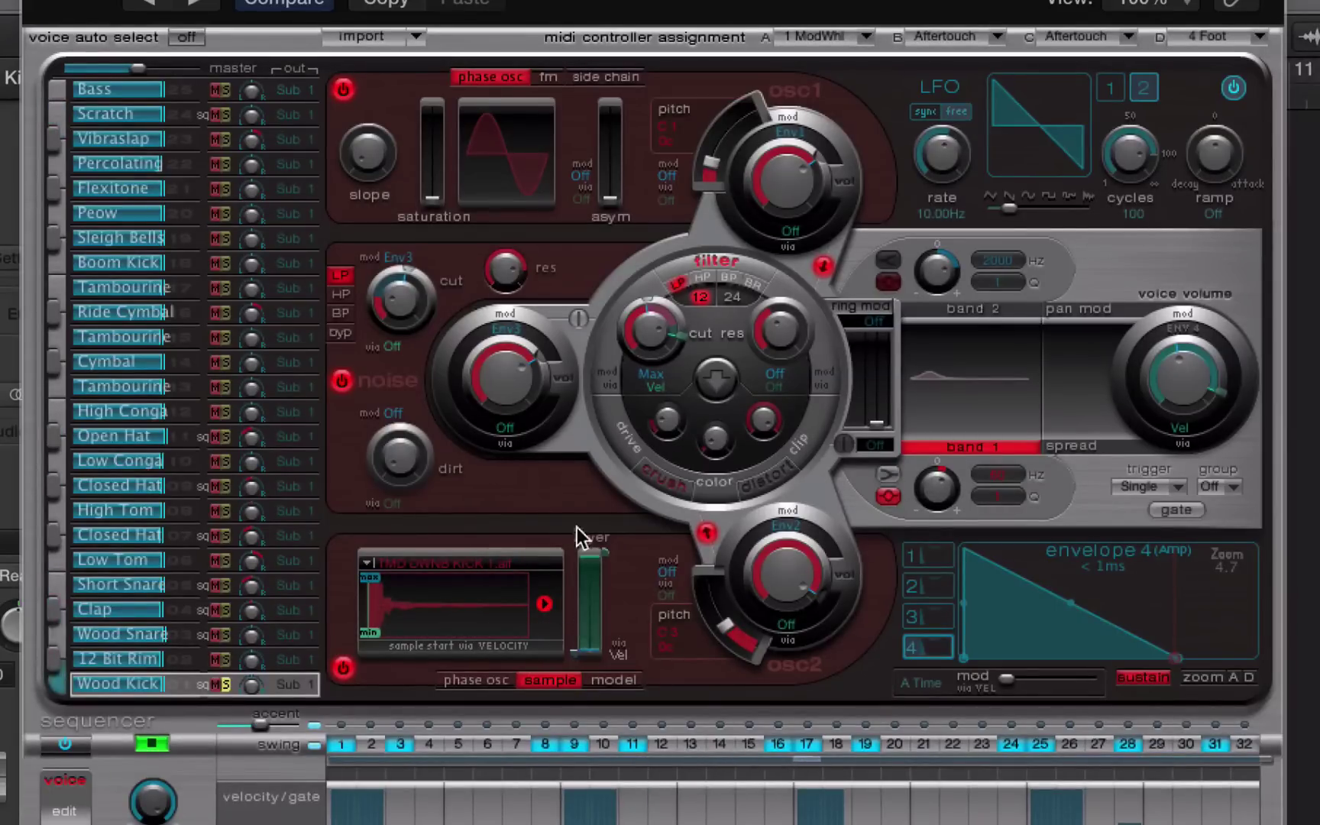
{"action": "left_click_drag", "start_coordinate": [594, 560], "coordinate": [589, 622]}
{"action": "mouse_move", "coordinate": [609, 568]}
{"action": "left_mouse_down"}
{"action": "mouse_move", "coordinate": [604, 666]}
{"action": "mouse_move", "coordinate": [608, 541]}
{"action": "left_mouse_up"}
{"action": "mouse_move", "coordinate": [725, 628]}
{"action": "left_mouse_down"}
{"action": "mouse_move", "coordinate": [728, 648]}
{"action": "mouse_move", "coordinate": [727, 636]}
{"action": "left_mouse_up"}
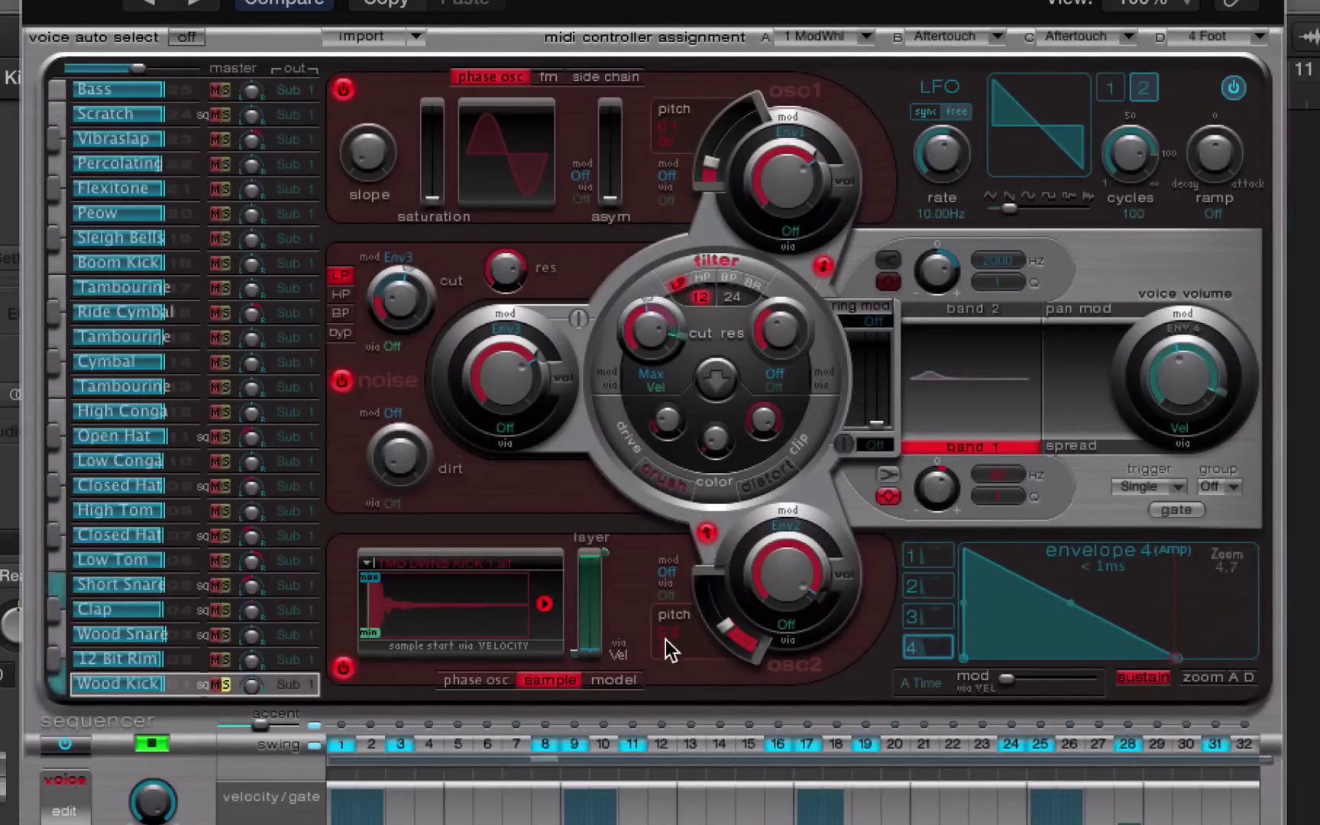
{"action": "mouse_move", "coordinate": [774, 562]}
{"action": "left_mouse_down"}
{"action": "mouse_move", "coordinate": [773, 707]}
{"action": "mouse_move", "coordinate": [760, 540]}
{"action": "left_mouse_up"}
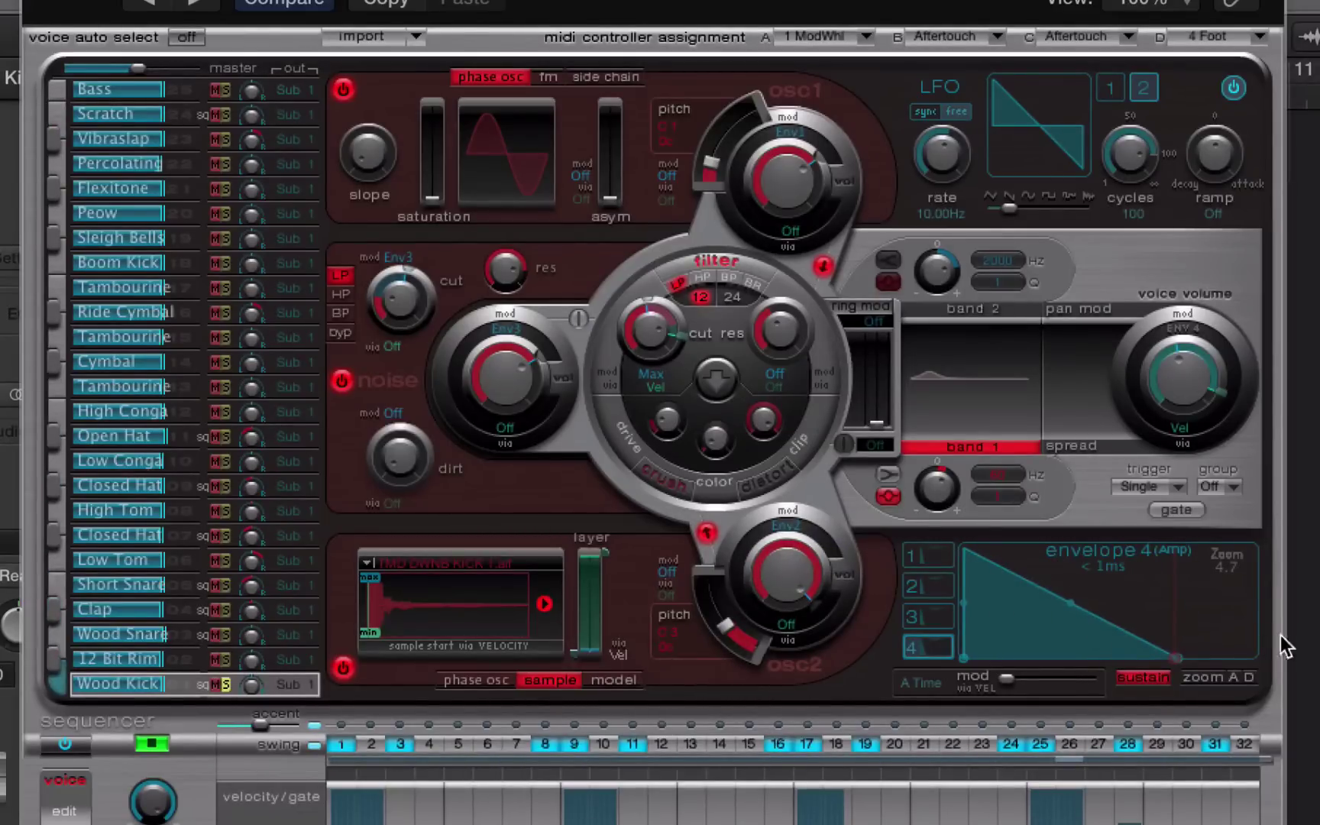
Reshape Wood Kick's amp envelope 4, lengthen its decay to about 2.3 s, and adjust the envelope display zoom.
{"action": "left_click_drag", "start_coordinate": [1067, 607], "coordinate": [1046, 672]}
{"action": "left_click", "coordinate": [1132, 678]}
{"action": "left_click_drag", "start_coordinate": [1175, 663], "coordinate": [1055, 671]}
{"action": "left_click_drag", "start_coordinate": [1175, 663], "coordinate": [1246, 671]}
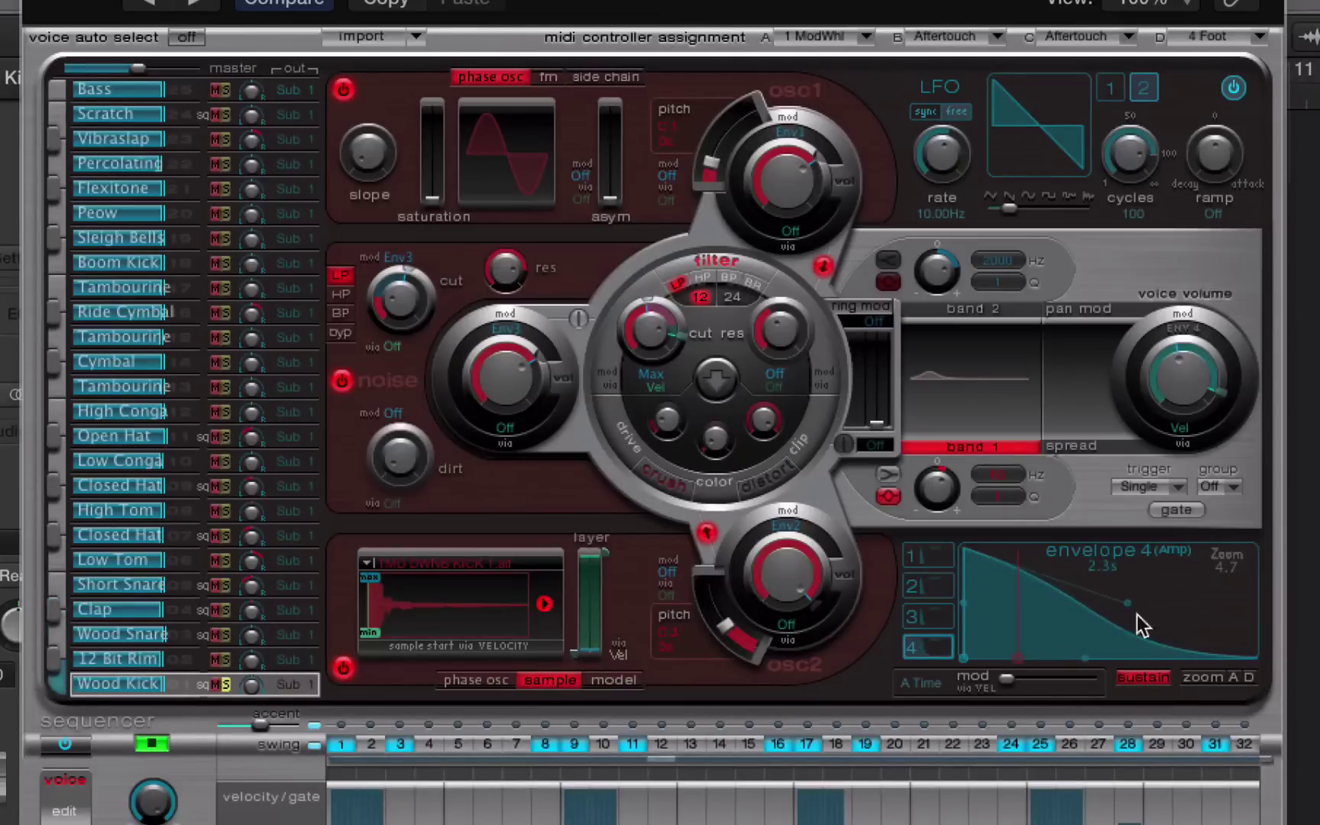
{"action": "left_click_drag", "start_coordinate": [1229, 558], "coordinate": [955, 563]}
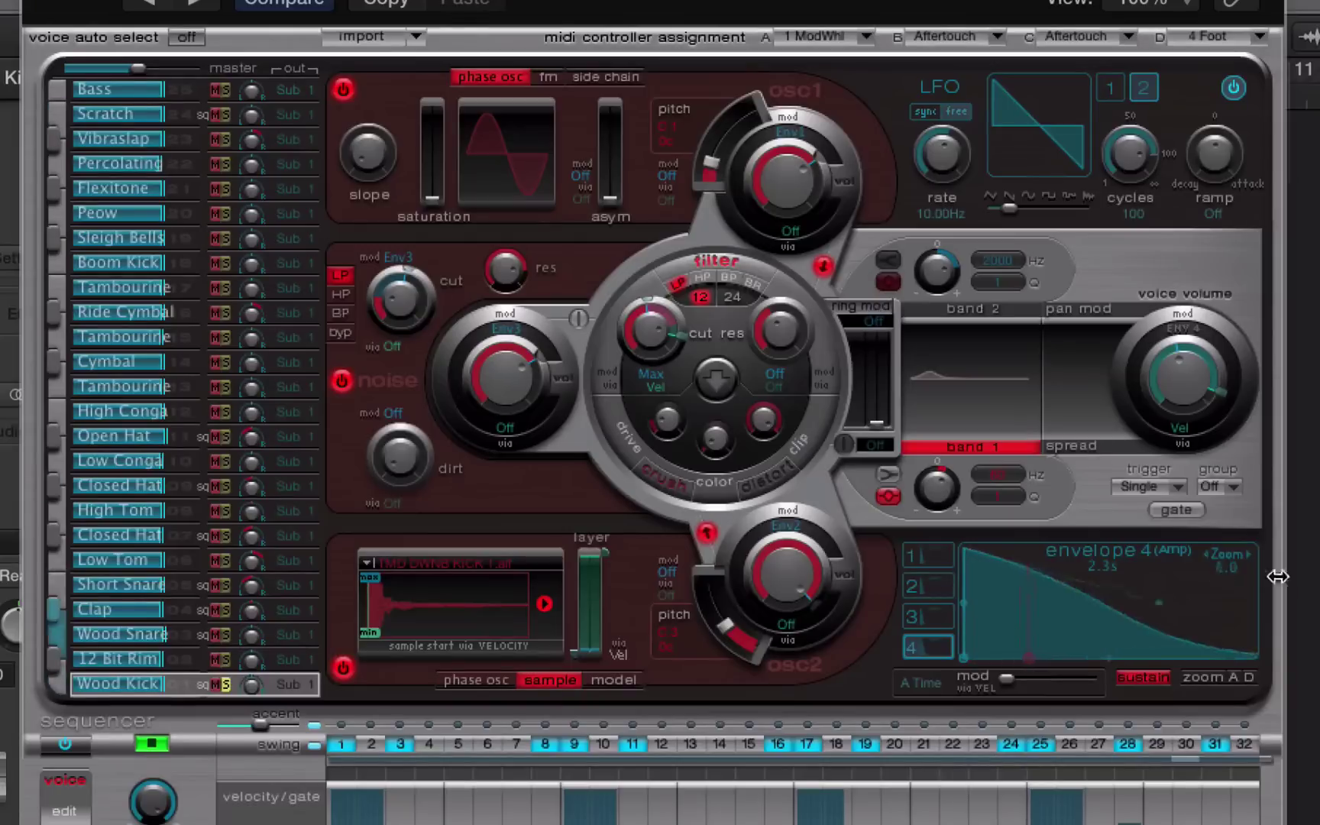
Try envelope 4's full, attack and decay zoom views, bend its decay curve outward, and set the display zoom to 2.2.
{"action": "left_click", "coordinate": [1196, 676]}
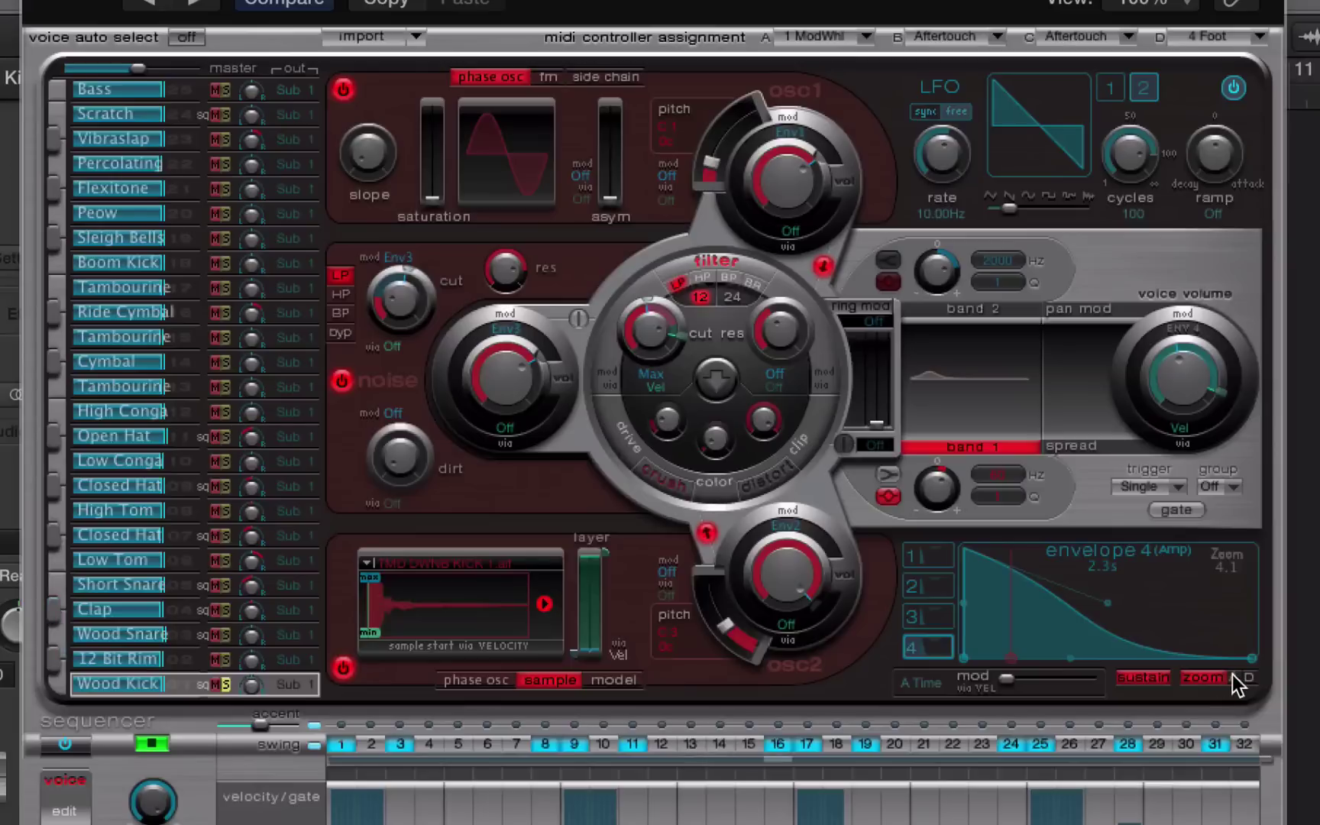
{"action": "left_click", "coordinate": [1234, 677]}
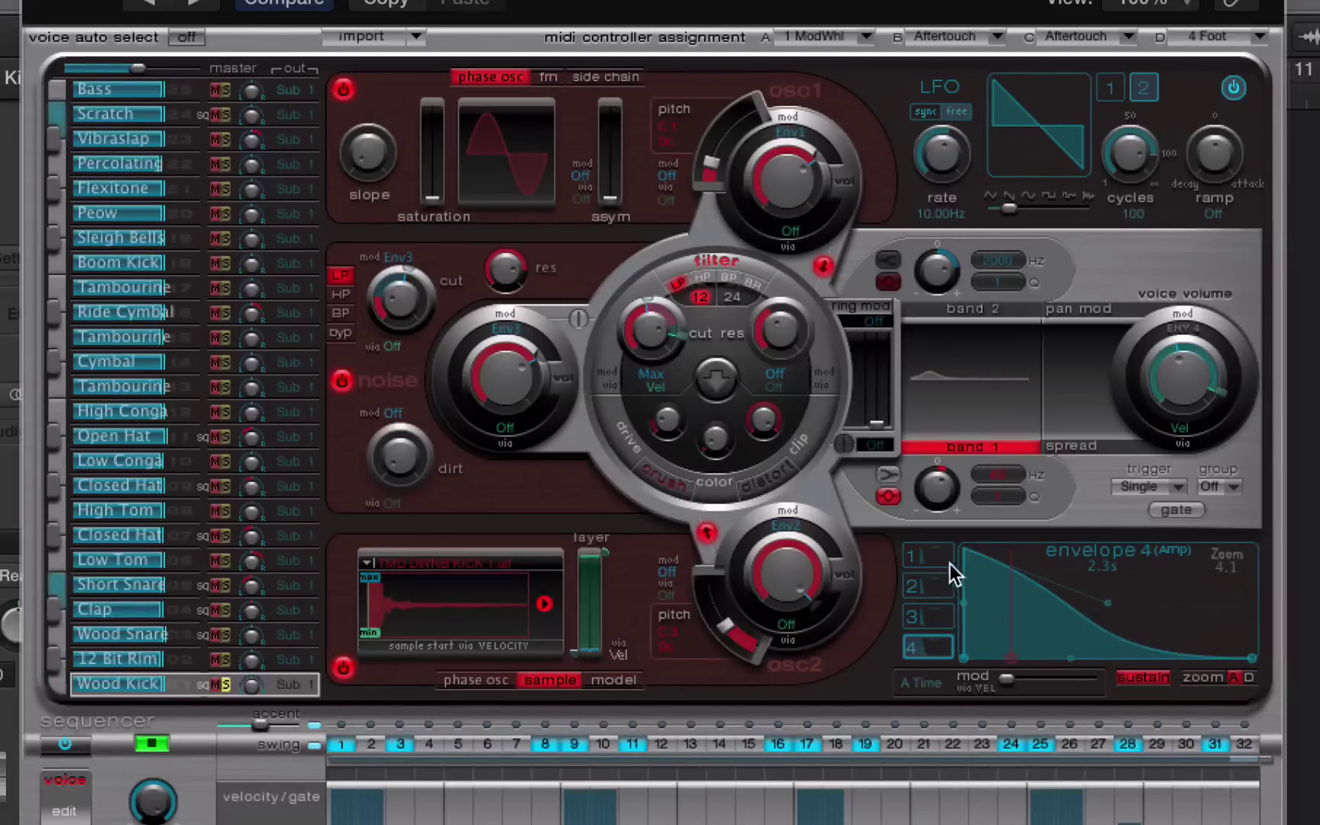
{"action": "left_click_drag", "start_coordinate": [978, 557], "coordinate": [1288, 539]}
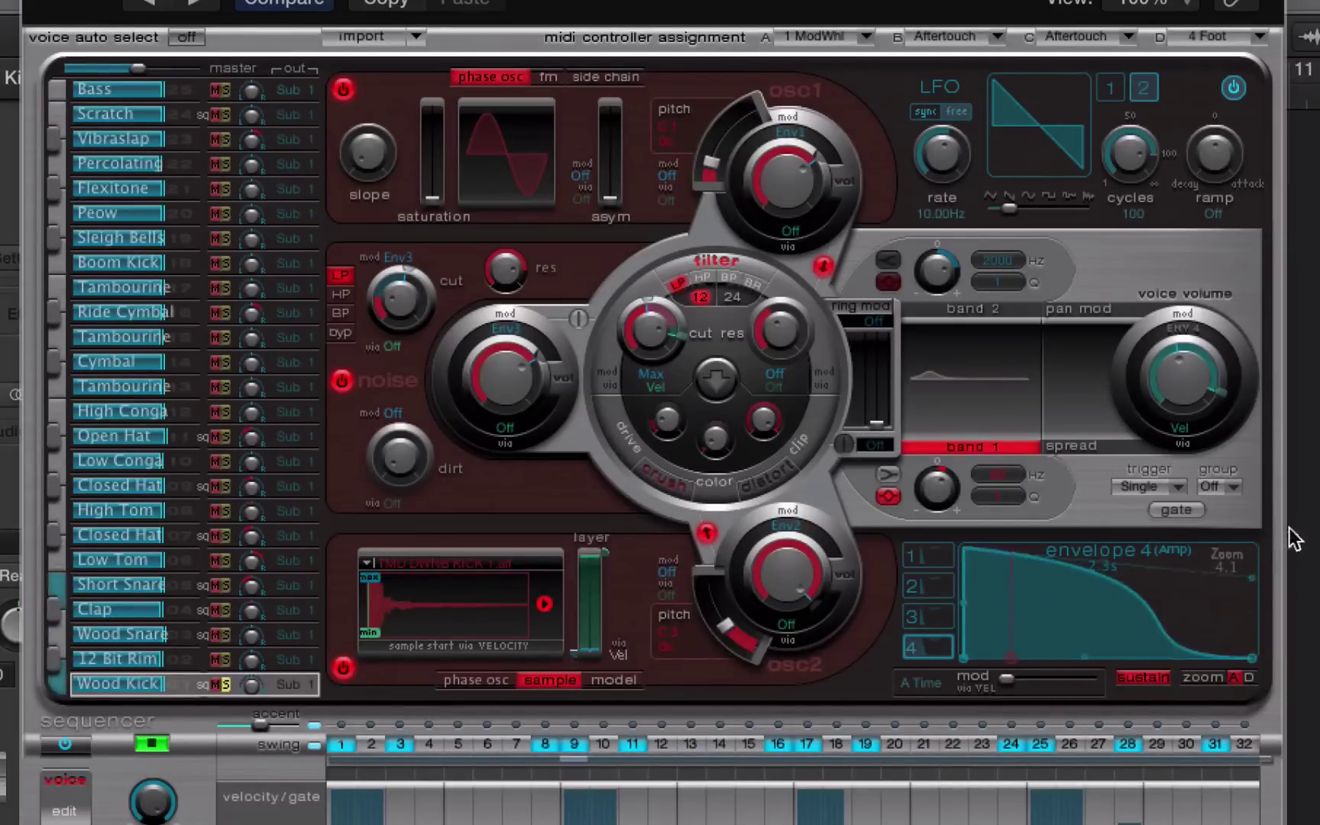
{"action": "left_click", "coordinate": [1249, 679]}
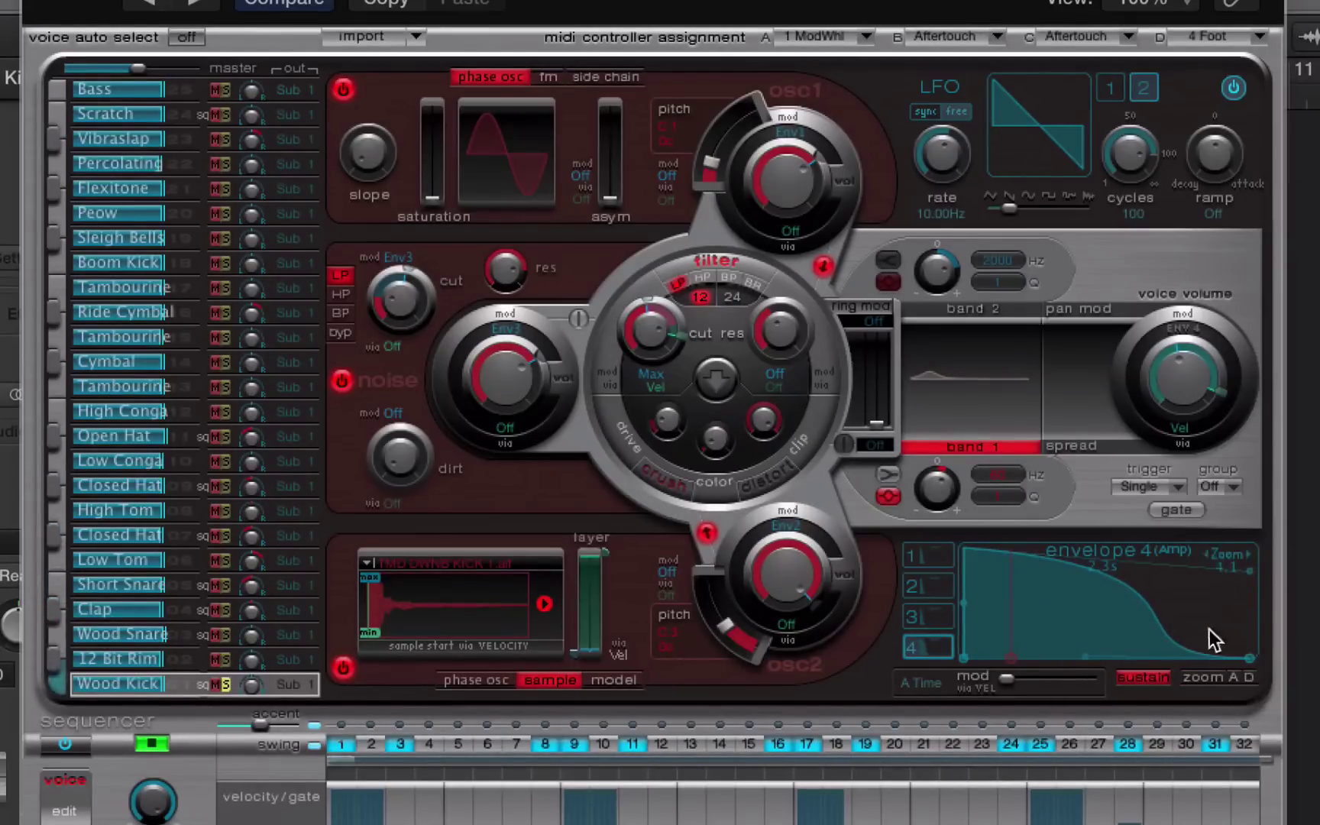
{"action": "left_click_drag", "start_coordinate": [1207, 640], "coordinate": [1134, 630]}
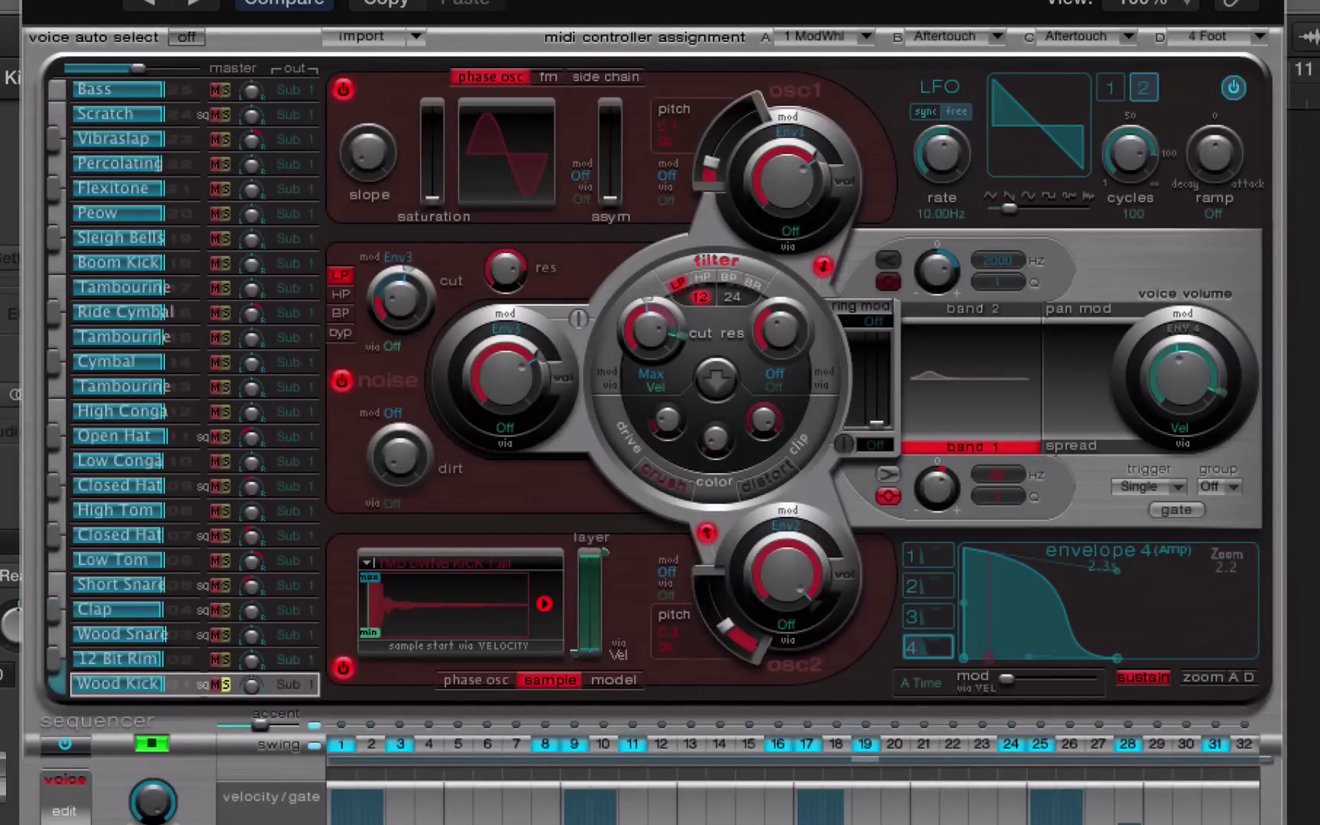
Switch off Wood Kick's noise generator and oscillator 2, and raise oscillator 1's volume.
{"action": "left_click", "coordinate": [344, 379]}
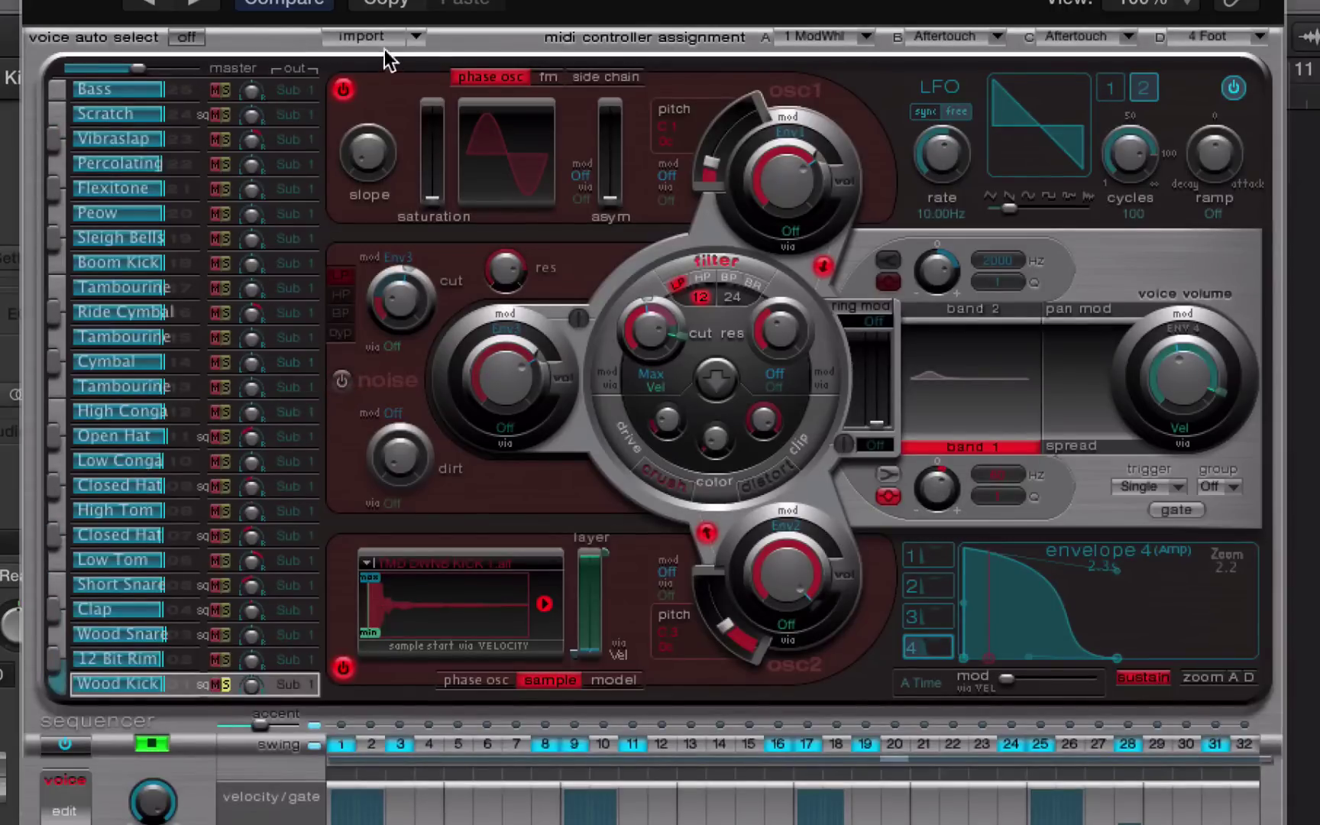
{"action": "left_click", "coordinate": [344, 670]}
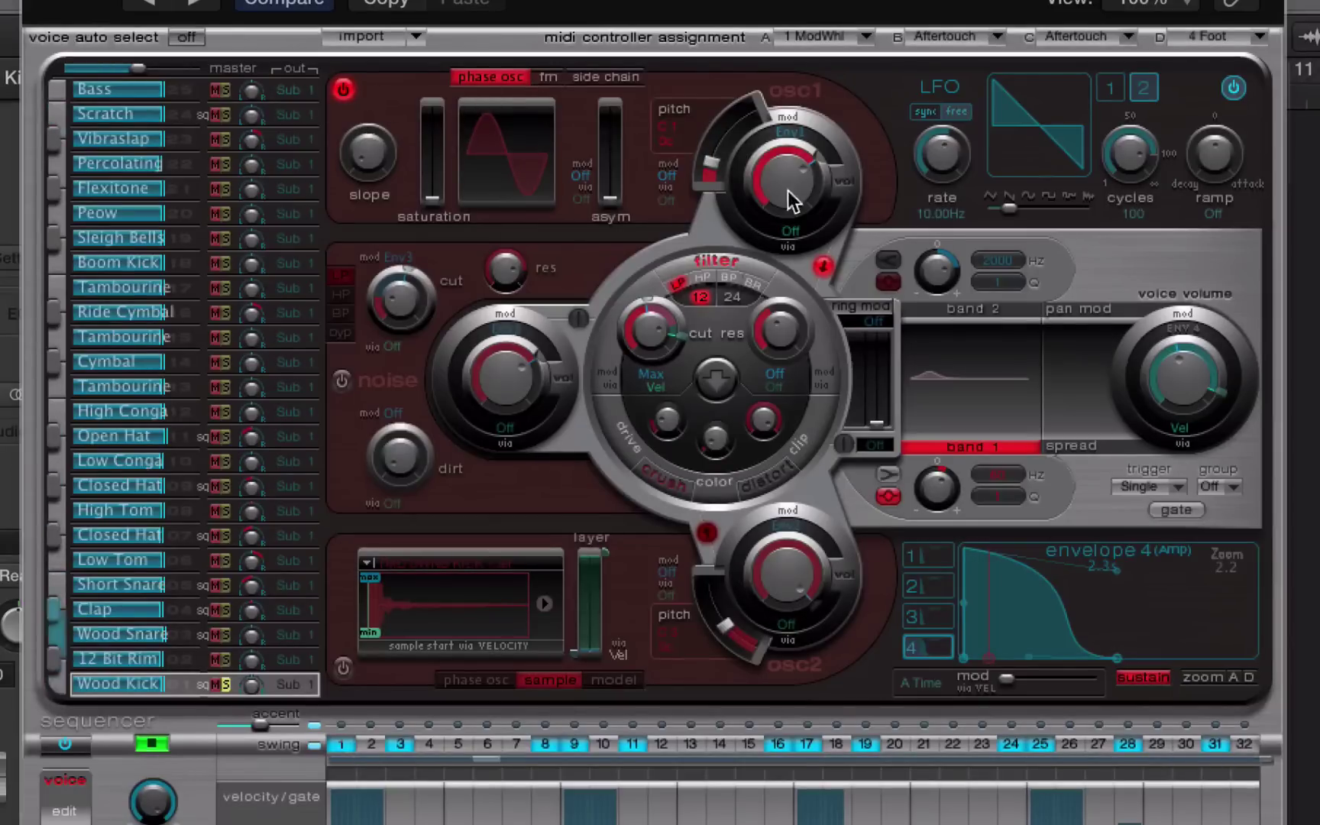
{"action": "left_click_drag", "start_coordinate": [780, 193], "coordinate": [781, 139]}
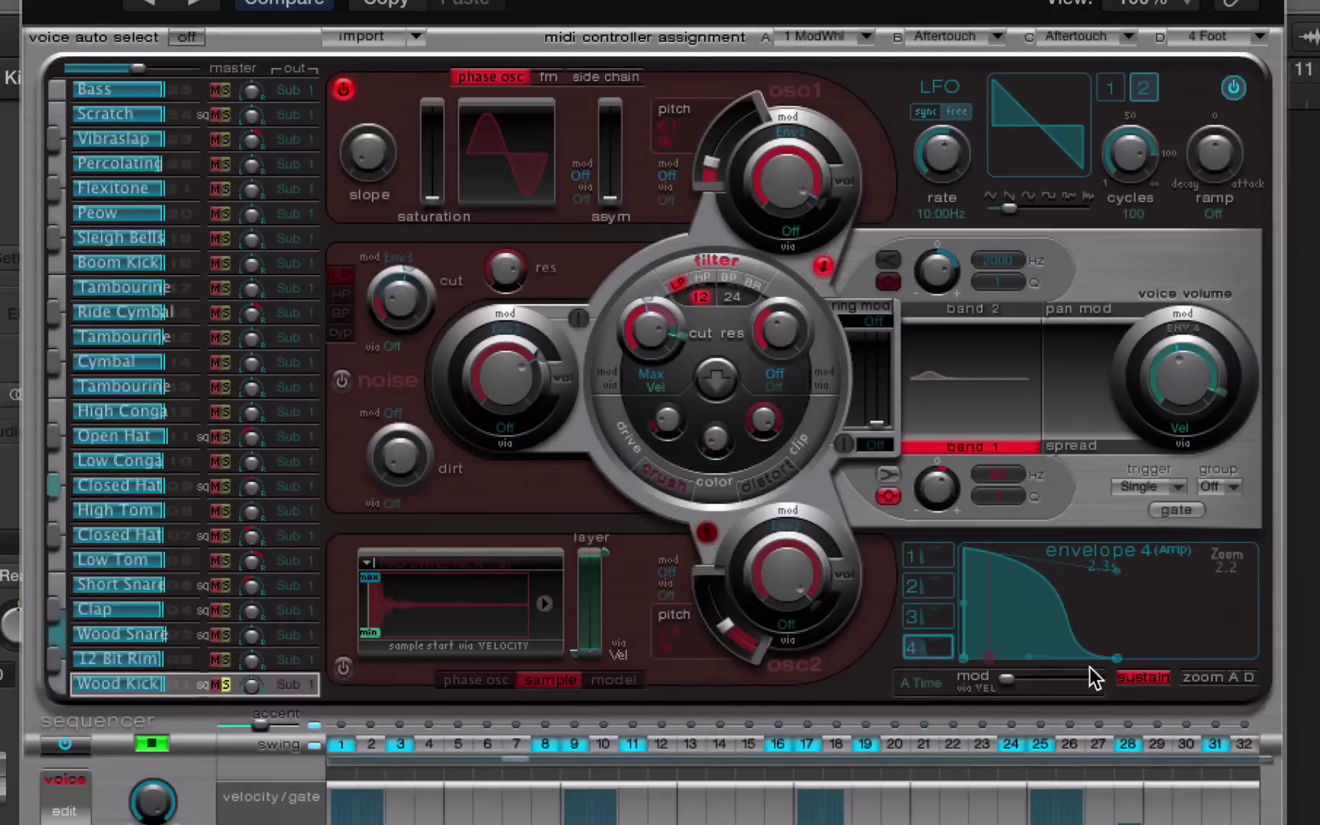
Shorten envelope 4's decay to about 160 ms, and try oscillator 1's pitch control.
{"action": "left_click_drag", "start_coordinate": [1117, 657], "coordinate": [1003, 679]}
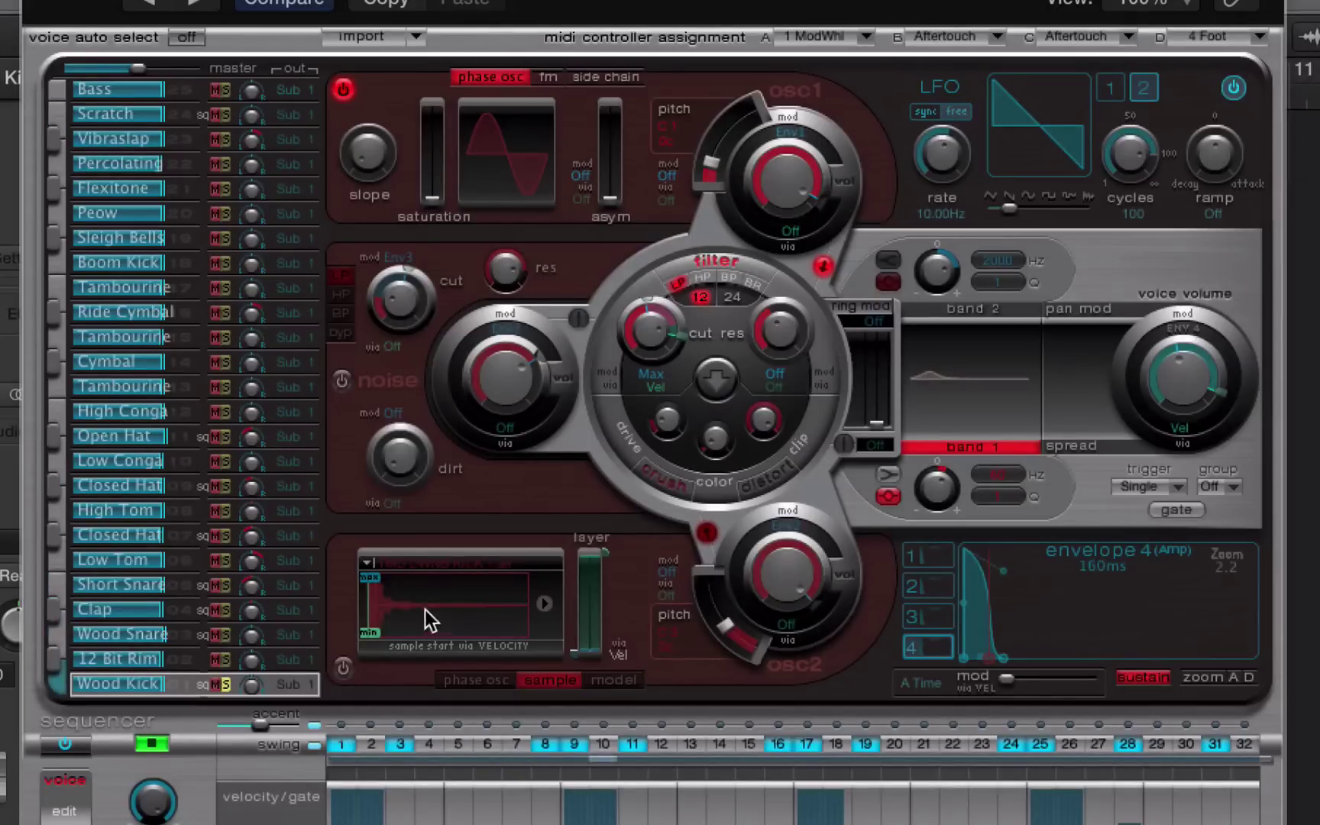
{"action": "mouse_move", "coordinate": [777, 176]}
{"action": "left_click_drag", "start_coordinate": [708, 158], "coordinate": [691, 144]}
{"action": "left_click", "coordinate": [708, 159]}
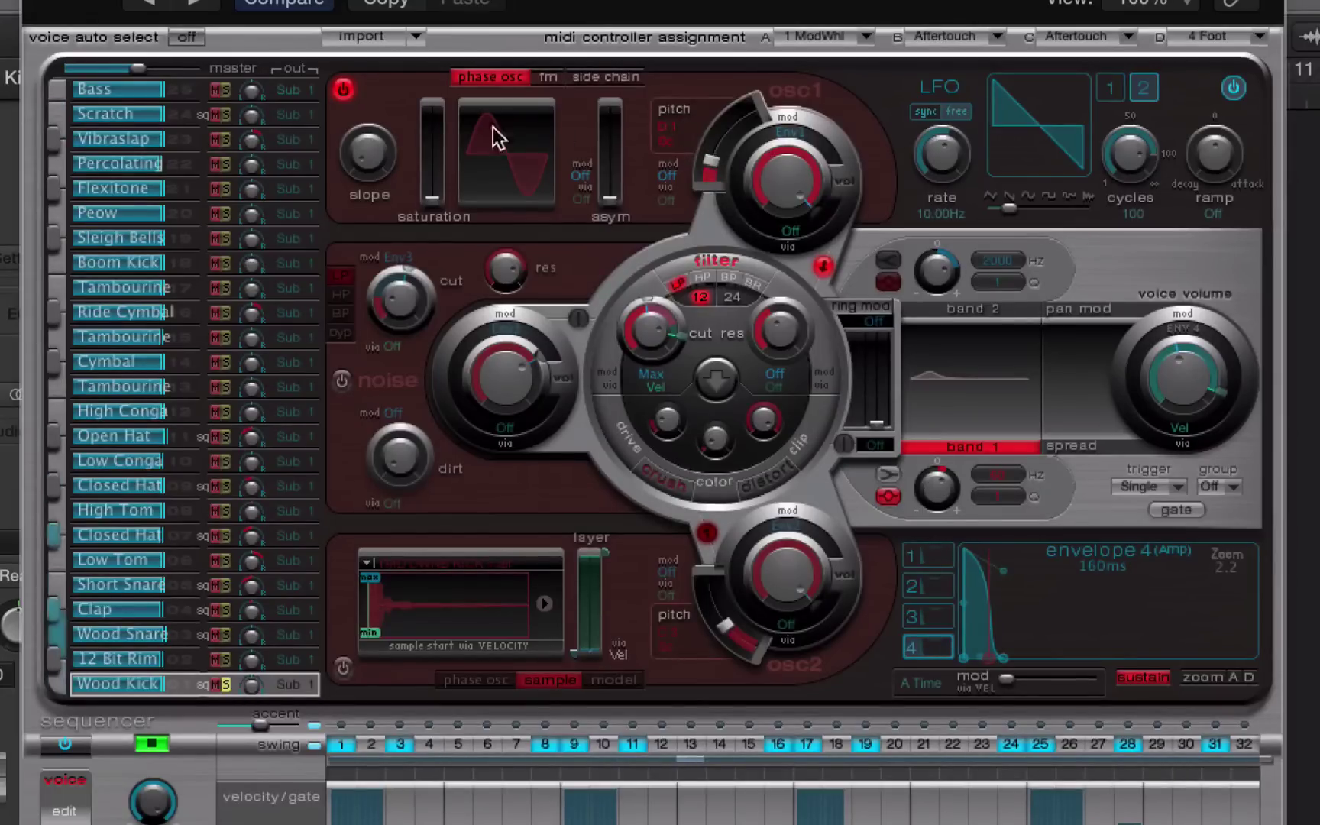
Switch oscillator 2 on and off again to compare it with oscillator 1 alone.
{"action": "mouse_move", "coordinate": [715, 159]}
{"action": "left_click", "coordinate": [345, 667]}
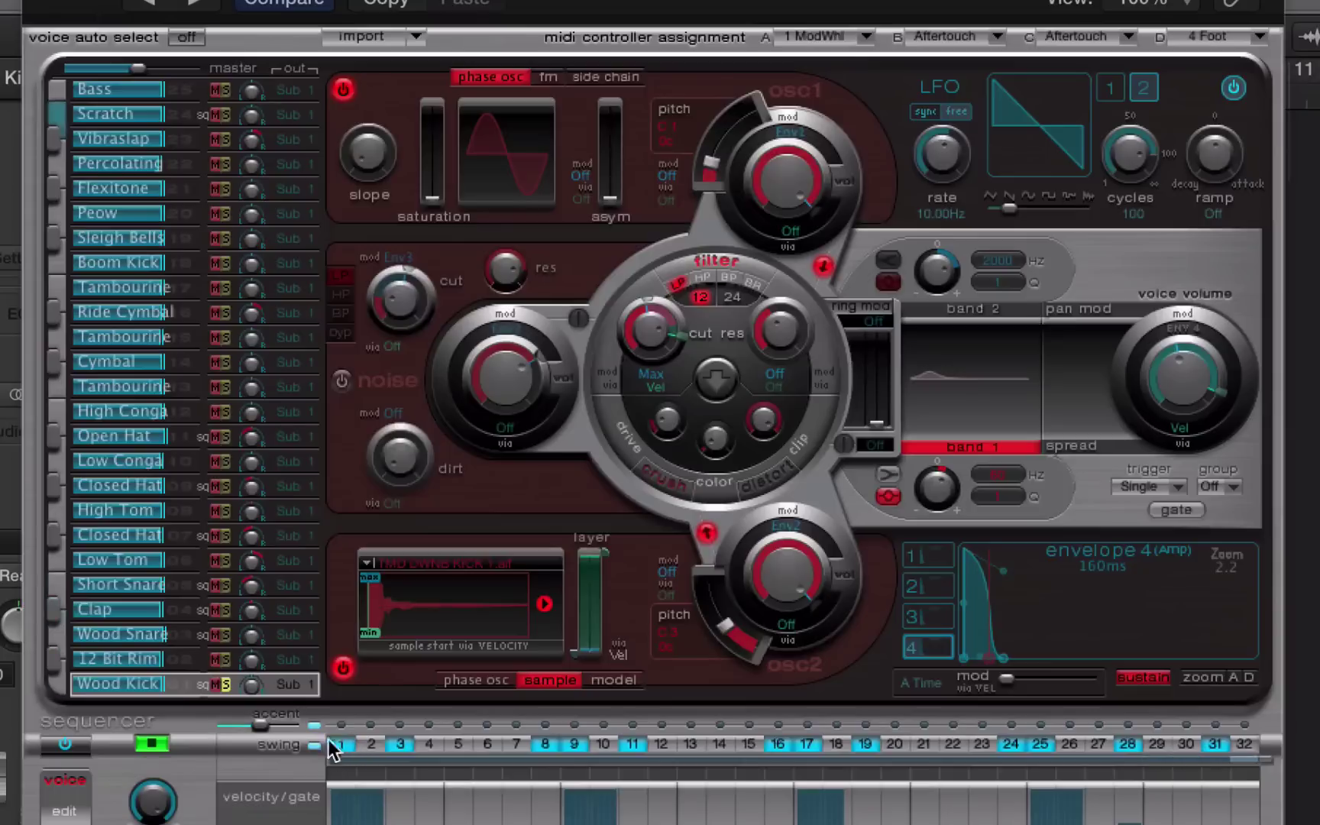
{"action": "left_click", "coordinate": [344, 669]}
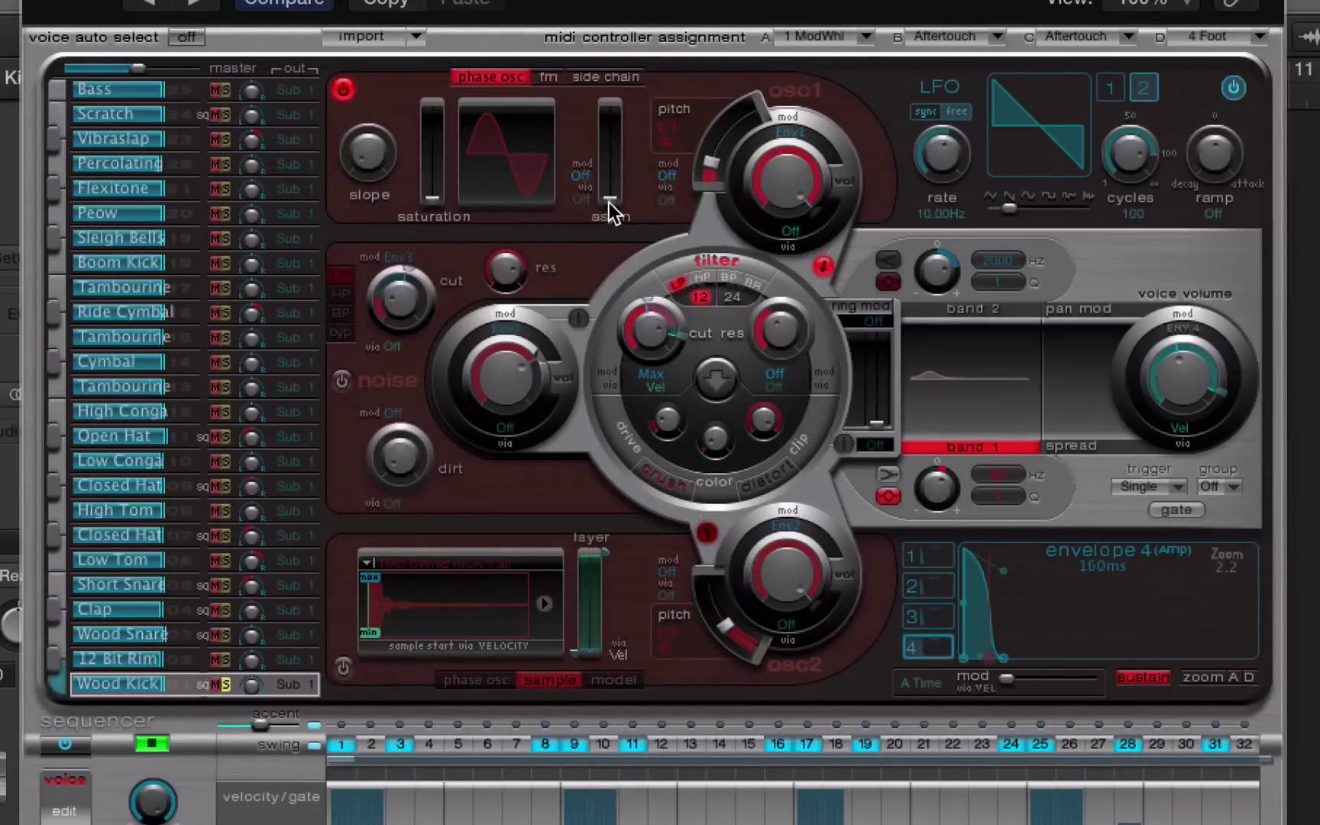
Try oscillator 1's asymmetry, saturation and slope controls, returning each to zero.
{"action": "left_click_drag", "start_coordinate": [609, 200], "coordinate": [619, 156]}
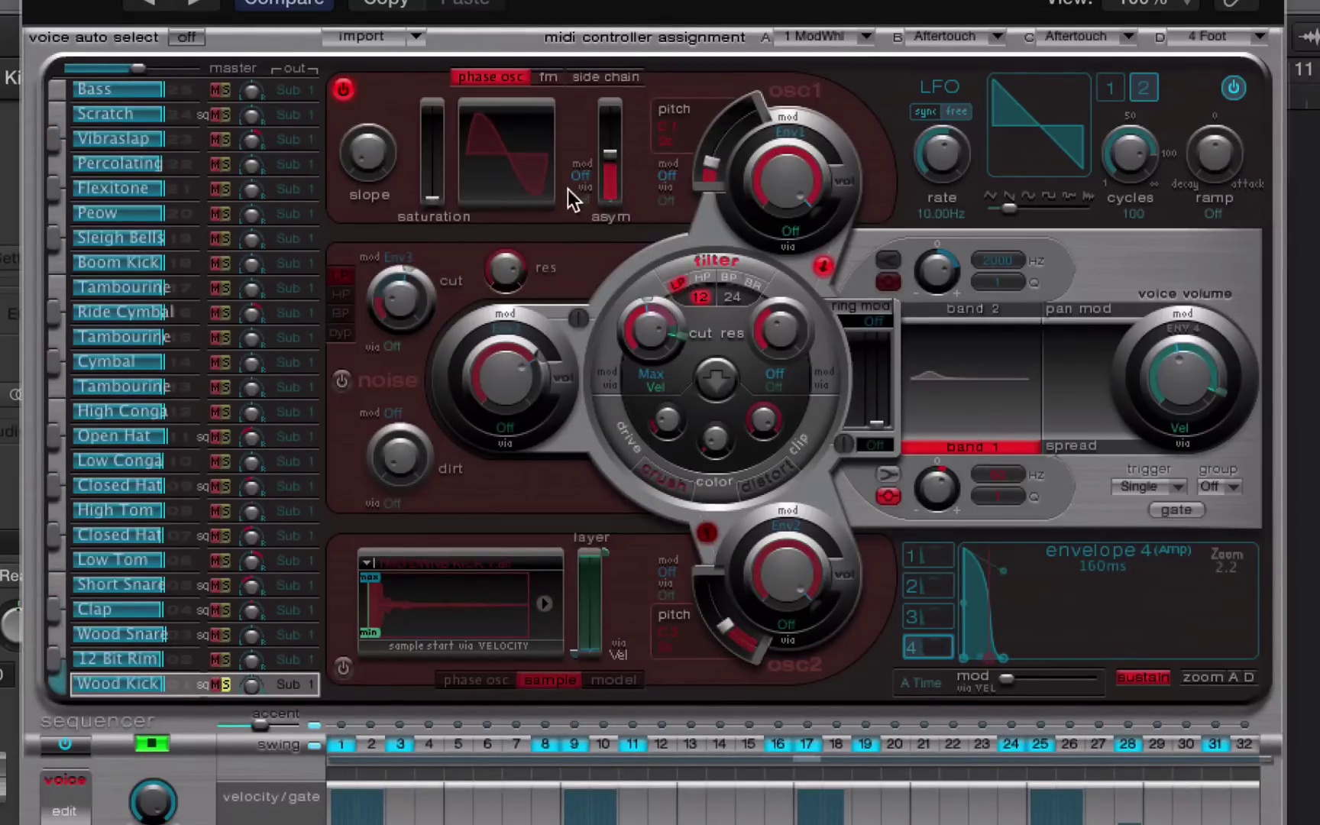
{"action": "left_click_drag", "start_coordinate": [432, 198], "coordinate": [437, 138]}
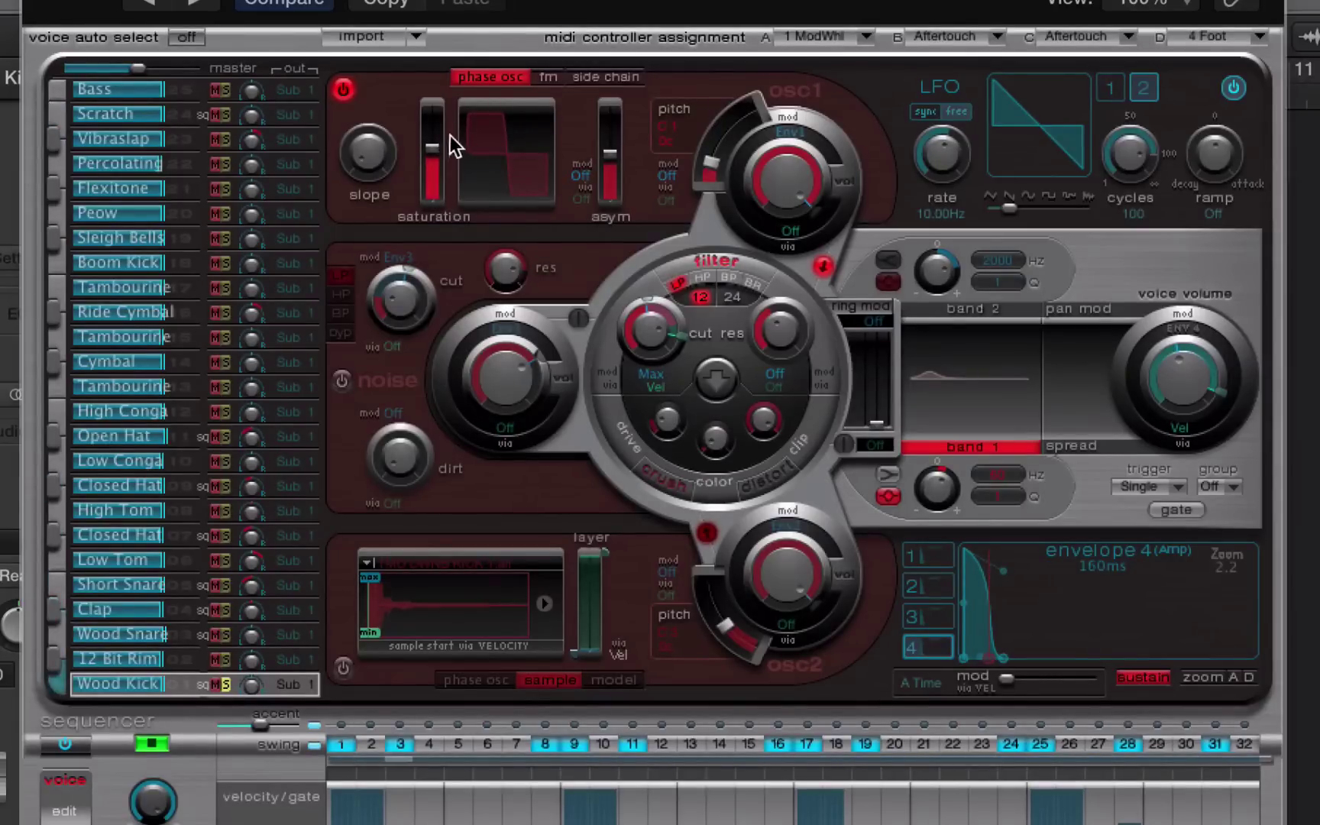
{"action": "left_click_drag", "start_coordinate": [437, 147], "coordinate": [448, 223]}
{"action": "left_click_drag", "start_coordinate": [608, 162], "coordinate": [595, 212]}
{"action": "left_click_drag", "start_coordinate": [339, 158], "coordinate": [386, 46]}
{"action": "mouse_move", "coordinate": [443, 198]}
{"action": "left_mouse_down"}
{"action": "mouse_move", "coordinate": [435, 113]}
{"action": "mouse_move", "coordinate": [436, 202]}
{"action": "left_mouse_up"}
{"action": "left_click_drag", "start_coordinate": [382, 141], "coordinate": [342, 298]}
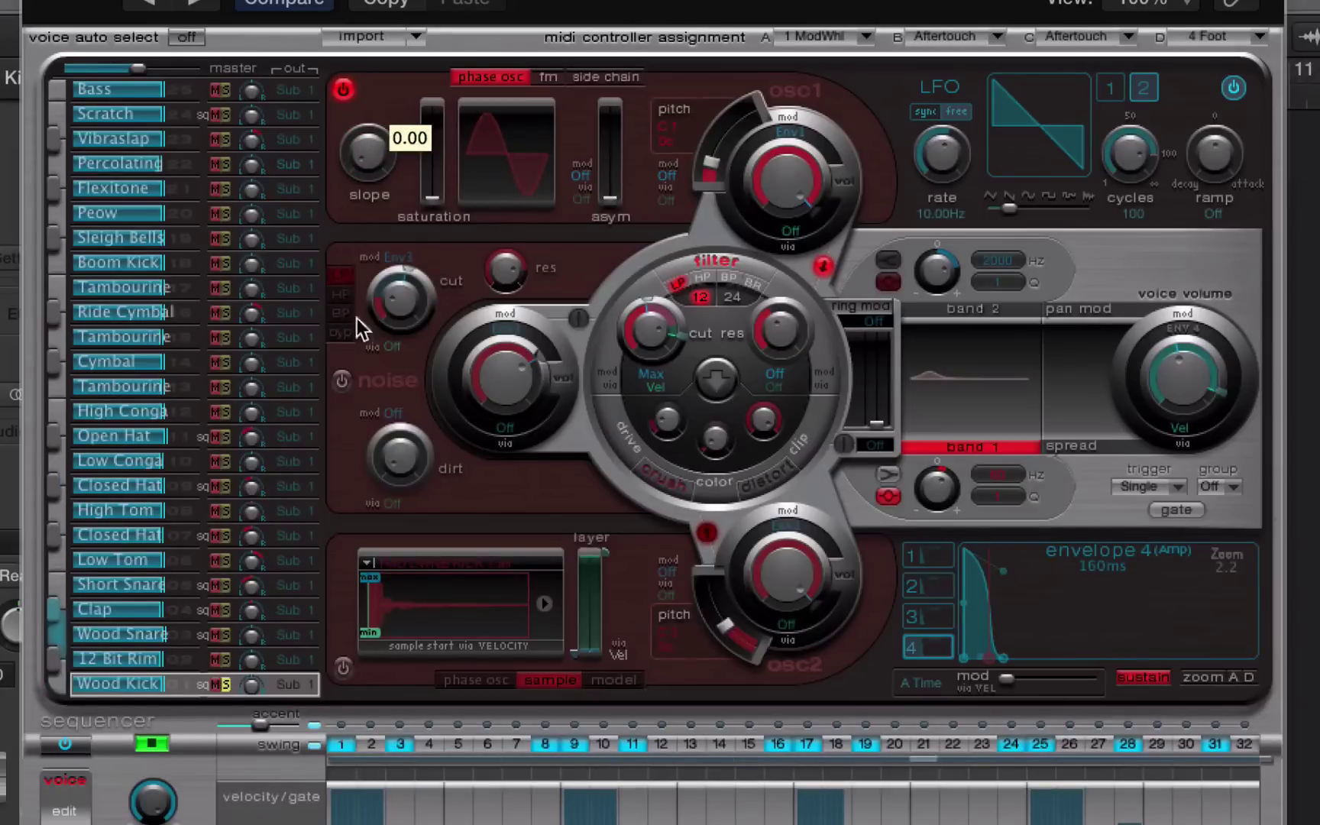
Try FM mode on oscillator 1 with oscillator 2 on and a raised FM amount, and return to phase osc mode.
{"action": "left_click", "coordinate": [555, 79]}
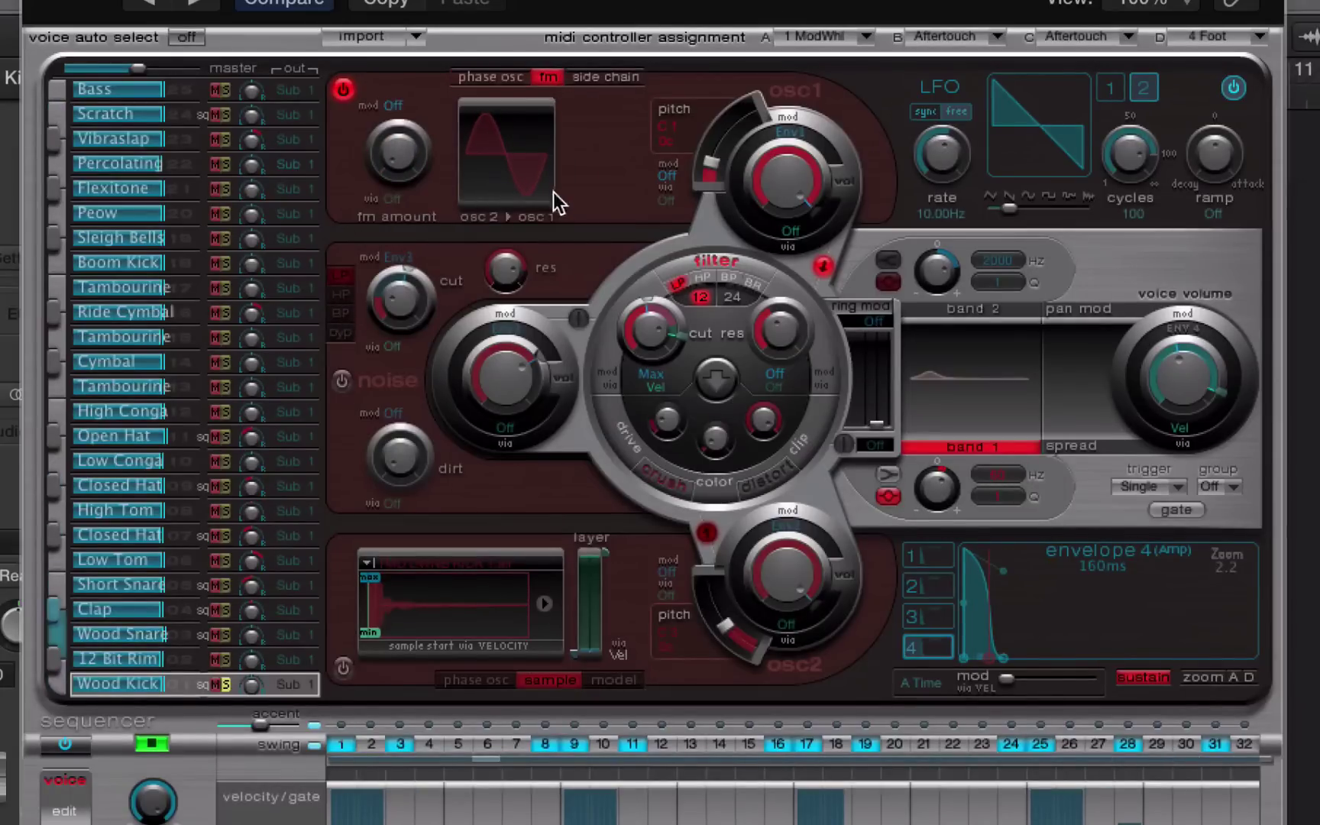
{"action": "left_click_drag", "start_coordinate": [397, 158], "coordinate": [418, 200]}
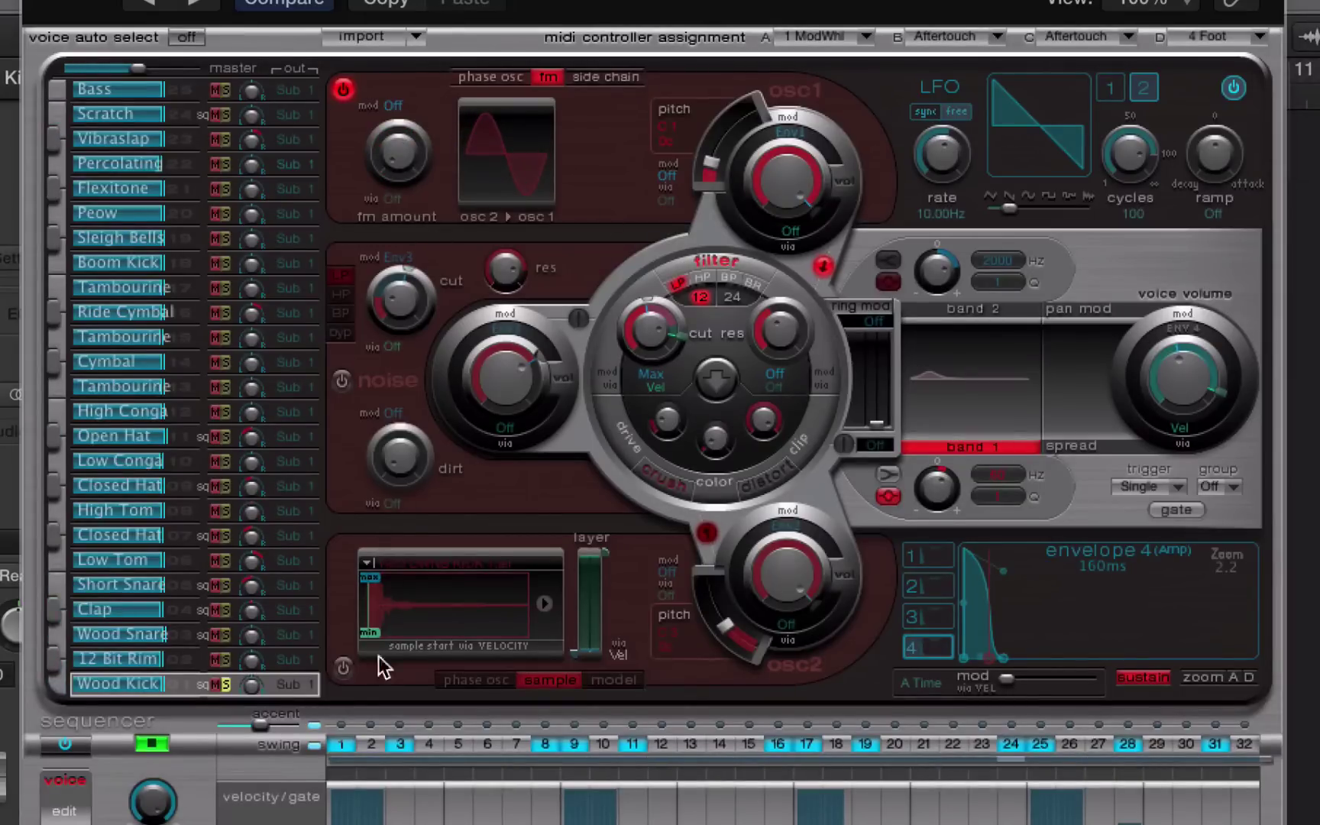
{"action": "left_click", "coordinate": [341, 669]}
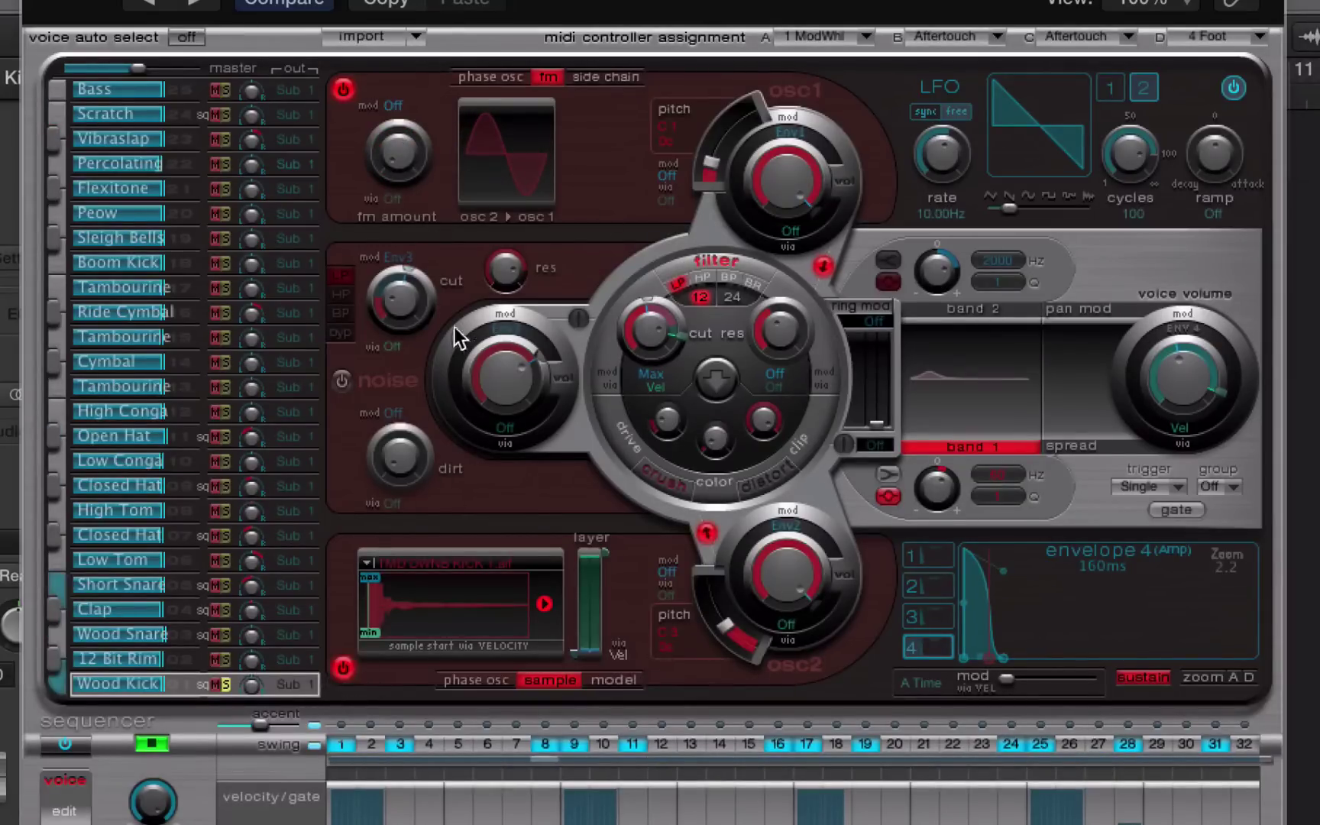
{"action": "left_click_drag", "start_coordinate": [399, 162], "coordinate": [391, 124]}
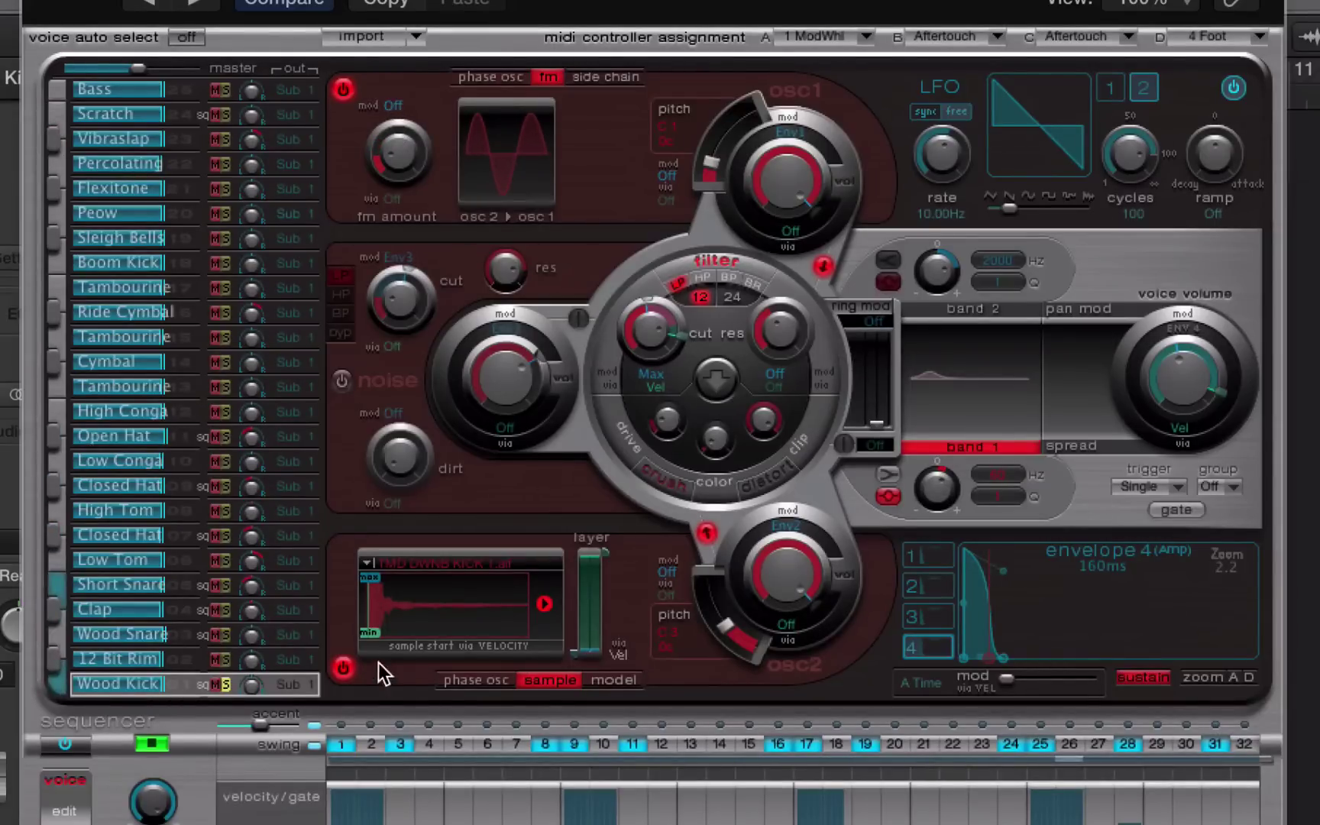
{"action": "left_click", "coordinate": [343, 668]}
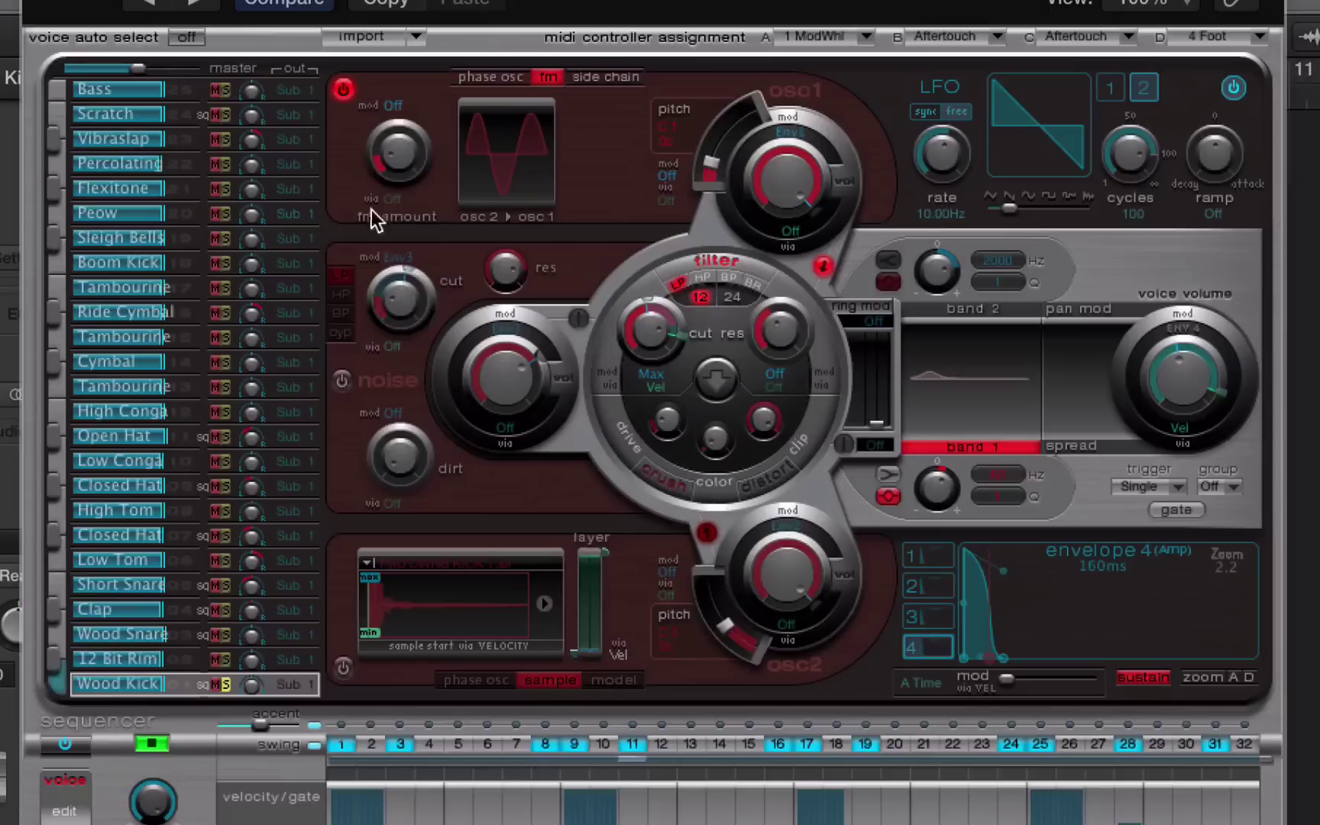
{"action": "left_click", "coordinate": [499, 77]}
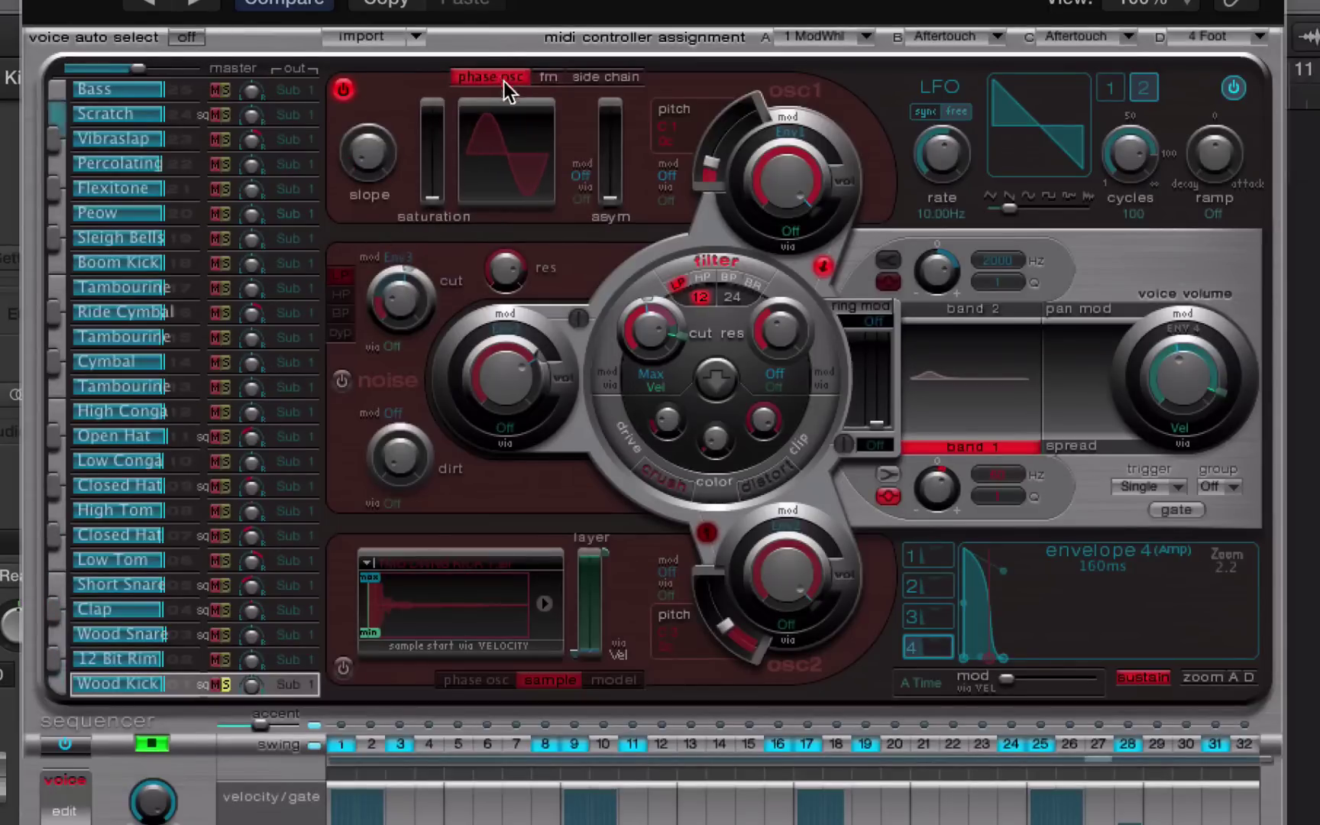
Try side chain mode on oscillator 1, return it to phase osc, and switch oscillator 2 back on.
{"action": "left_click", "coordinate": [599, 77]}
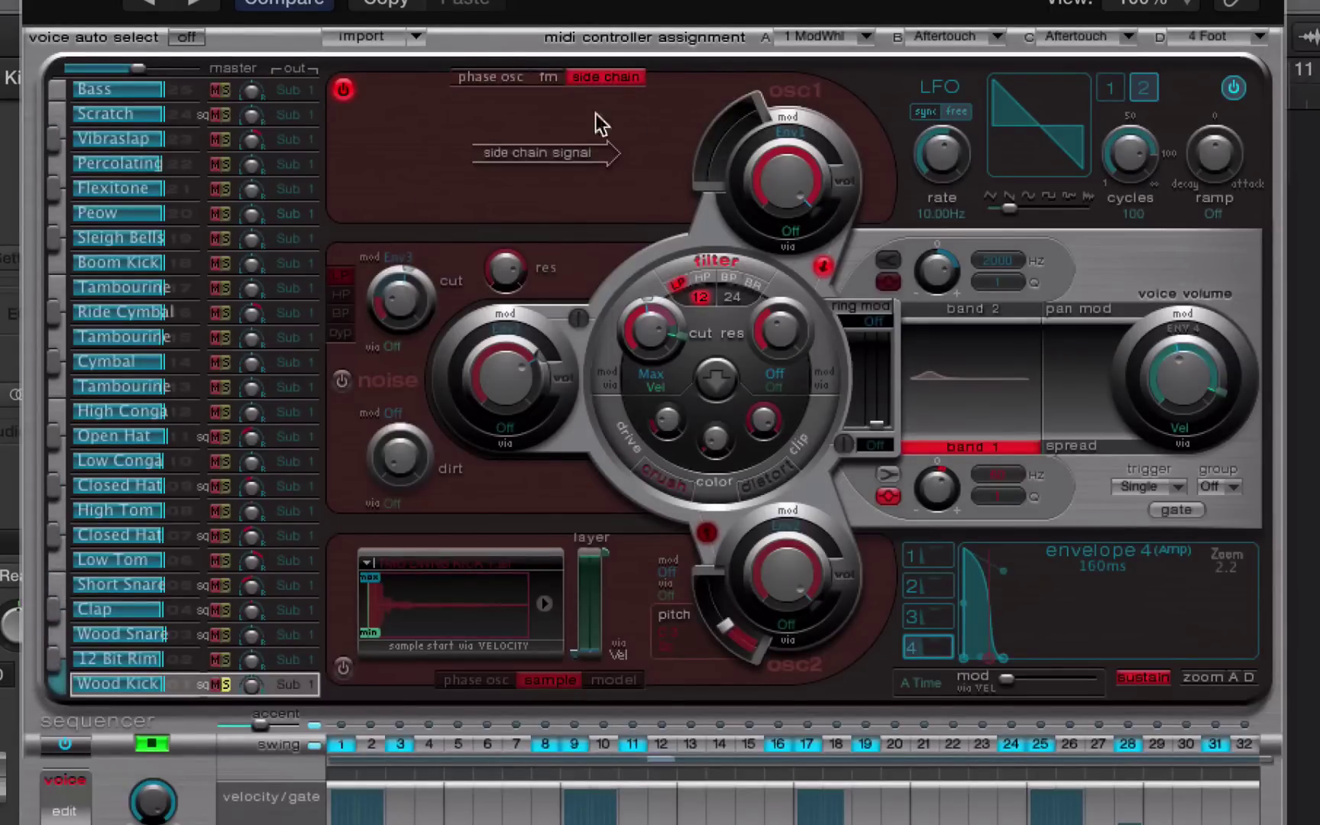
{"action": "left_click", "coordinate": [485, 77]}
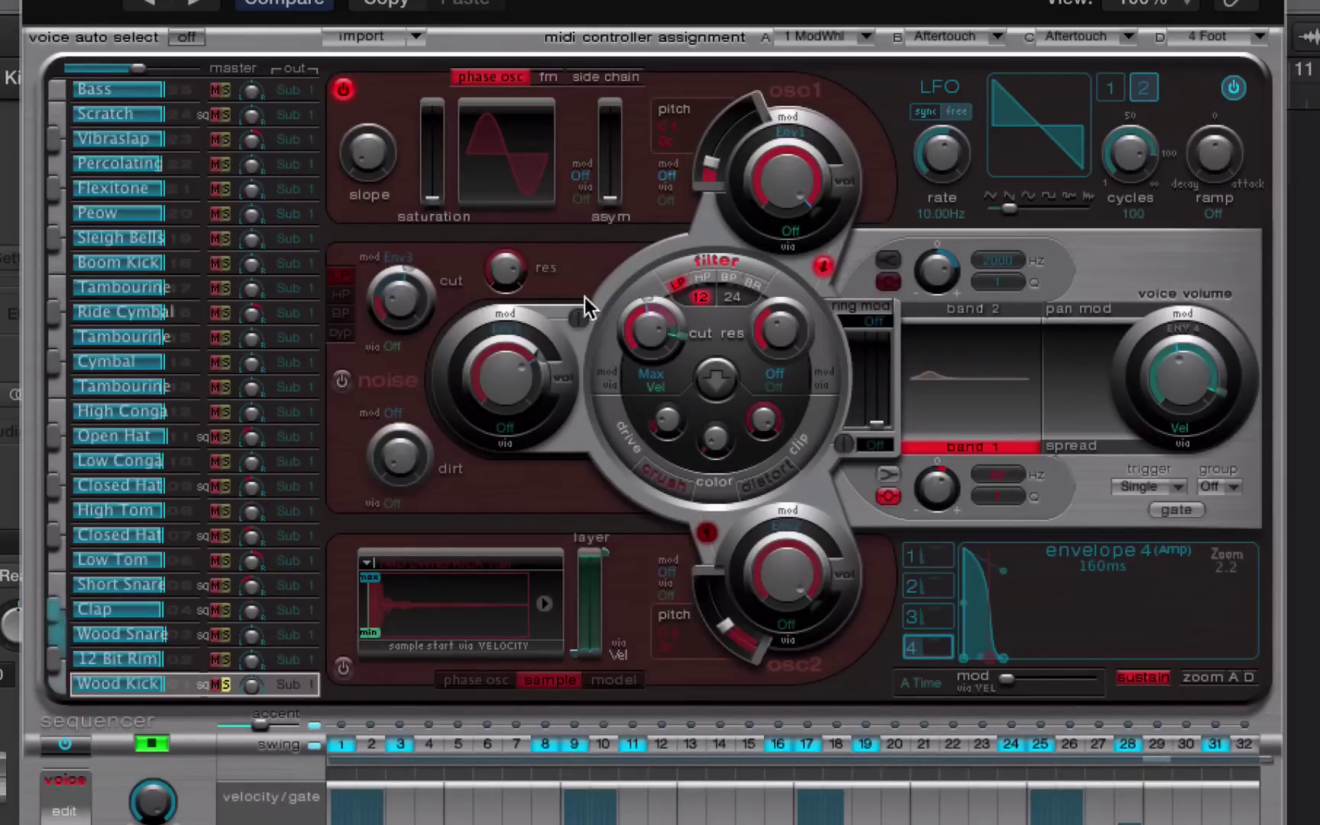
{"action": "left_click", "coordinate": [336, 668]}
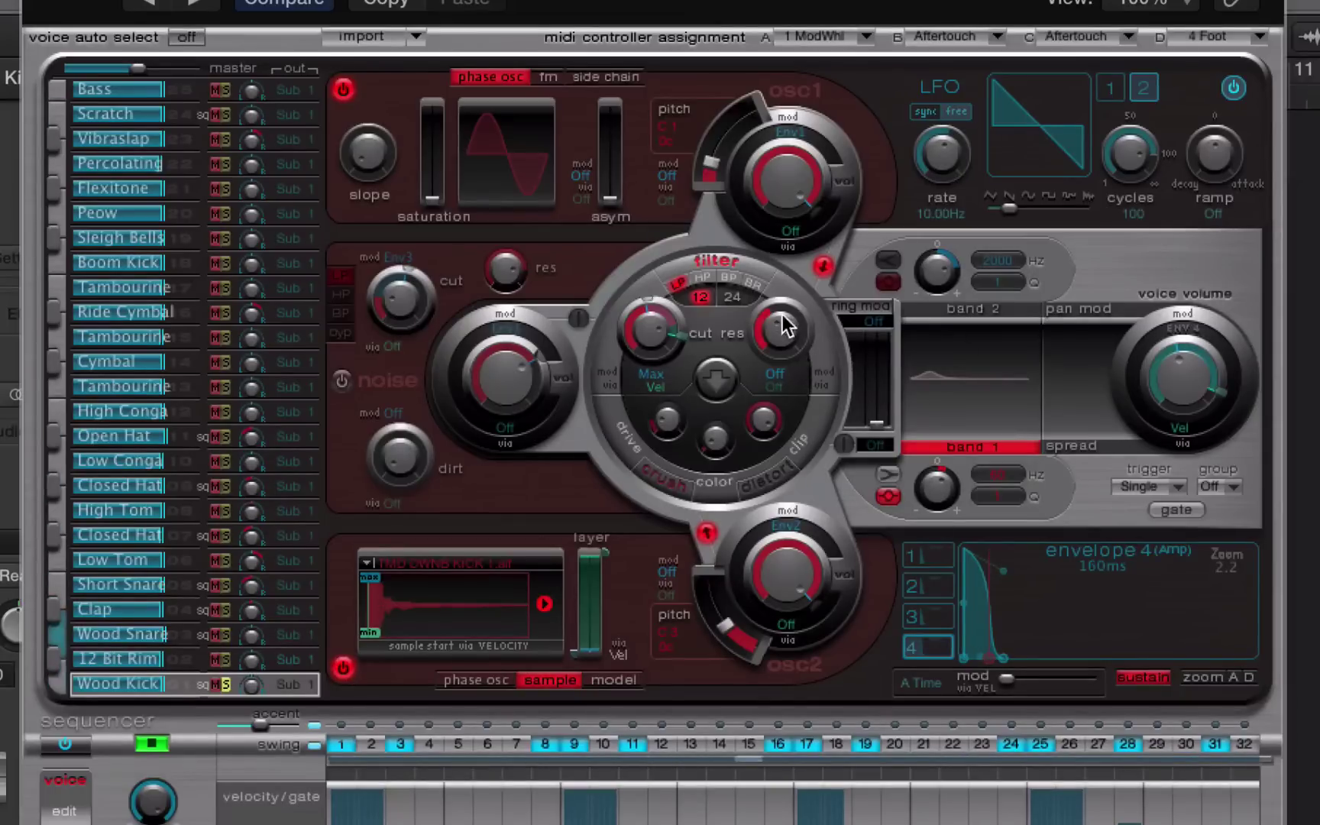
Enable EQ band 2 on Wood Kick, reduce its boost, and turn EQ band 1 down to a cut.
{"action": "left_click", "coordinate": [964, 310]}
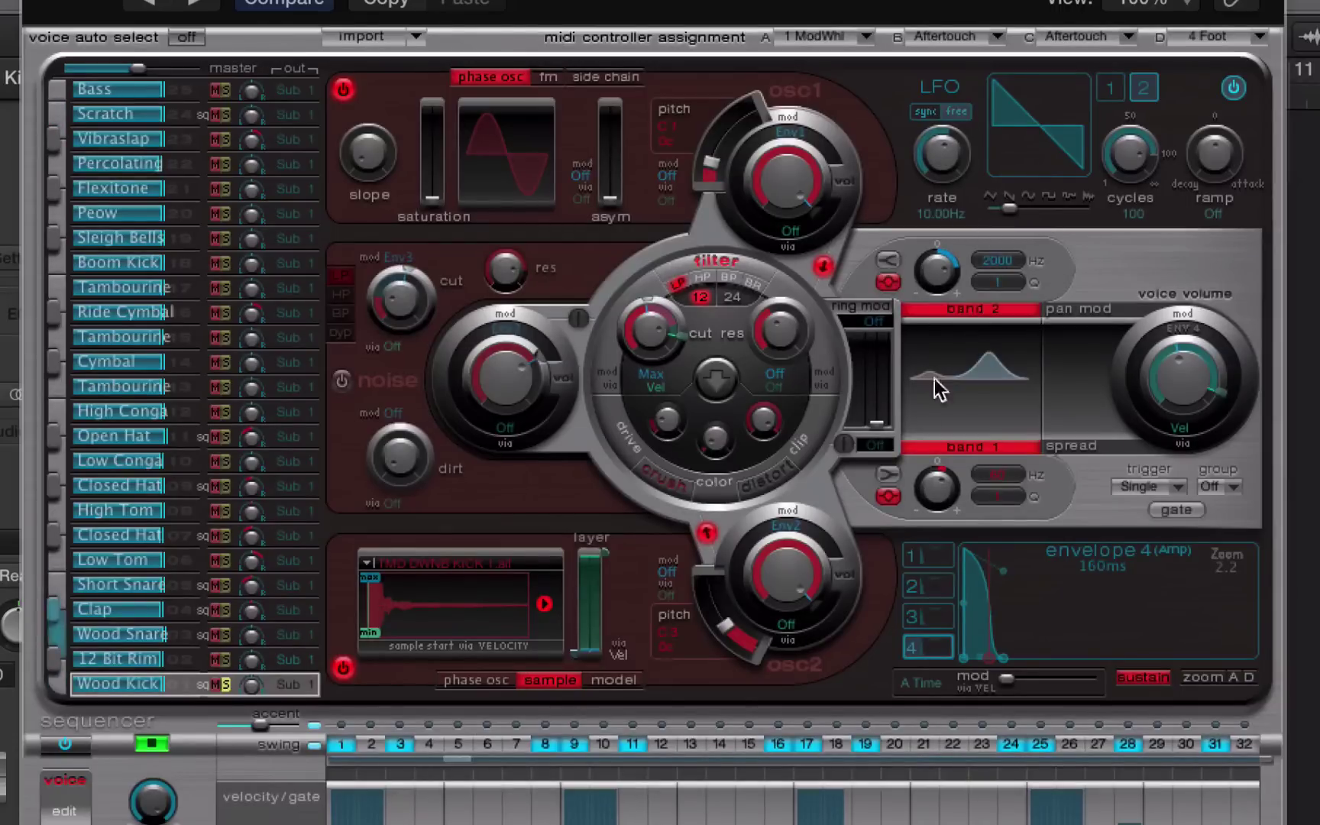
{"action": "left_click", "coordinate": [961, 305]}
{"action": "left_click", "coordinate": [961, 306]}
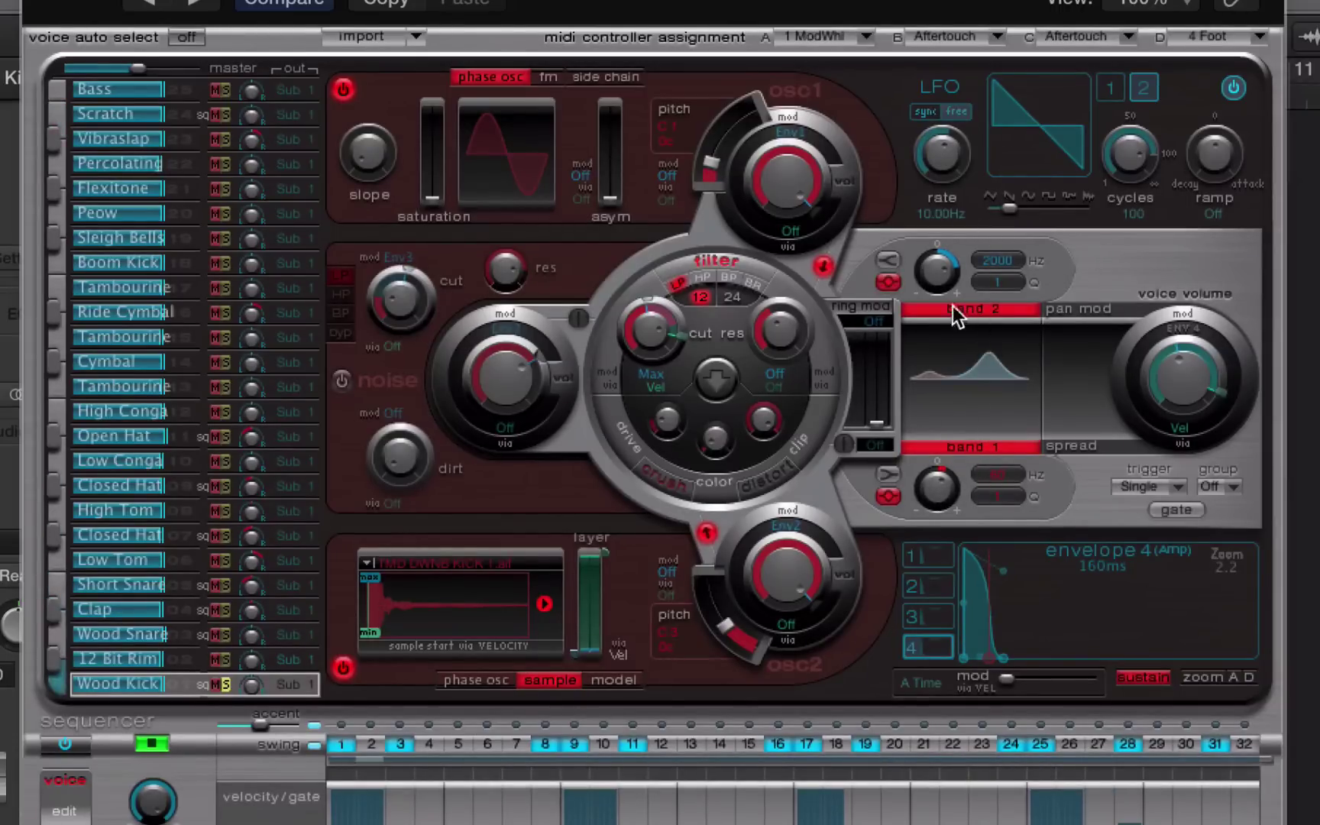
{"action": "left_click_drag", "start_coordinate": [938, 289], "coordinate": [929, 305]}
{"action": "left_click_drag", "start_coordinate": [924, 504], "coordinate": [931, 537]}
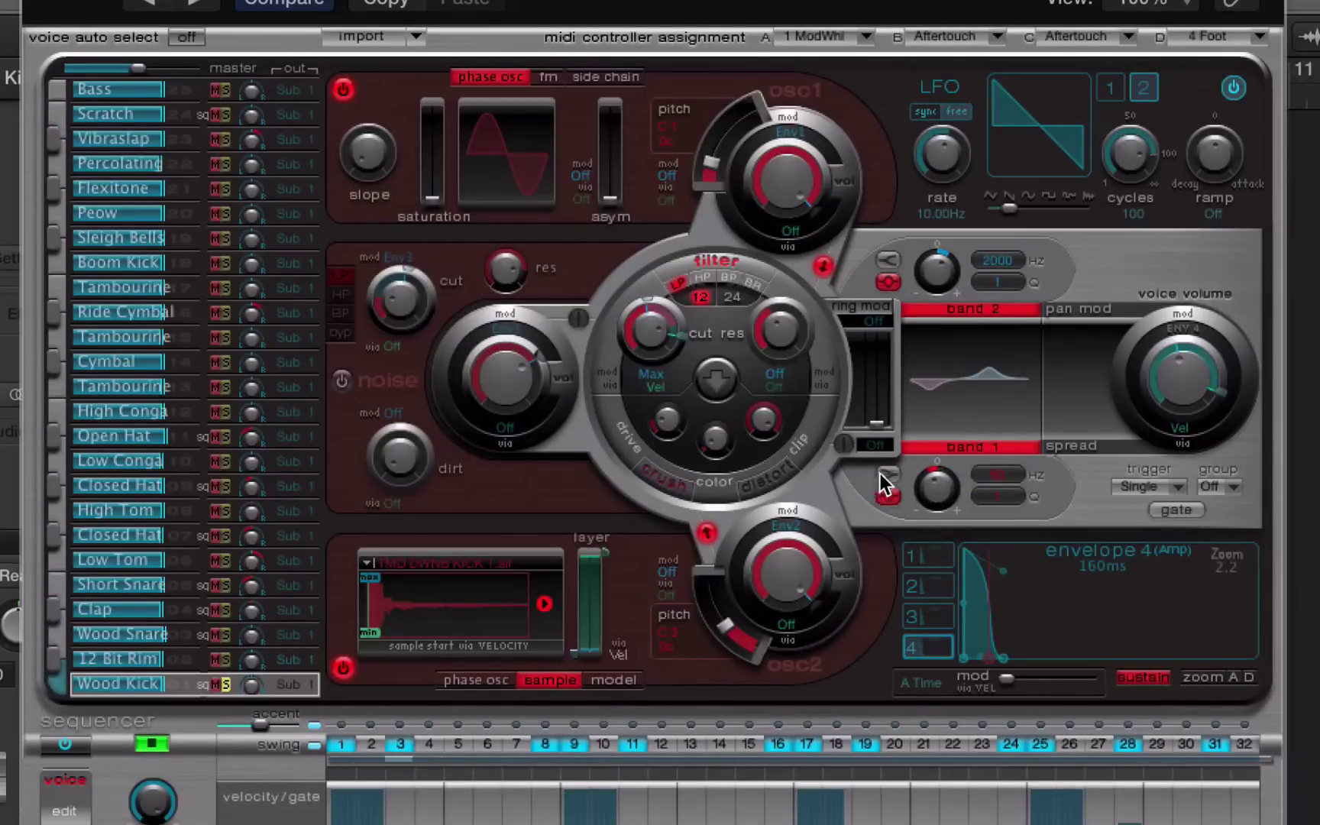
Try the shelving shape on EQ band 1 and return it to the peak shape.
{"action": "left_click", "coordinate": [884, 472]}
{"action": "left_click", "coordinate": [890, 496]}
{"action": "left_click_drag", "start_coordinate": [935, 484], "coordinate": [935, 482]}
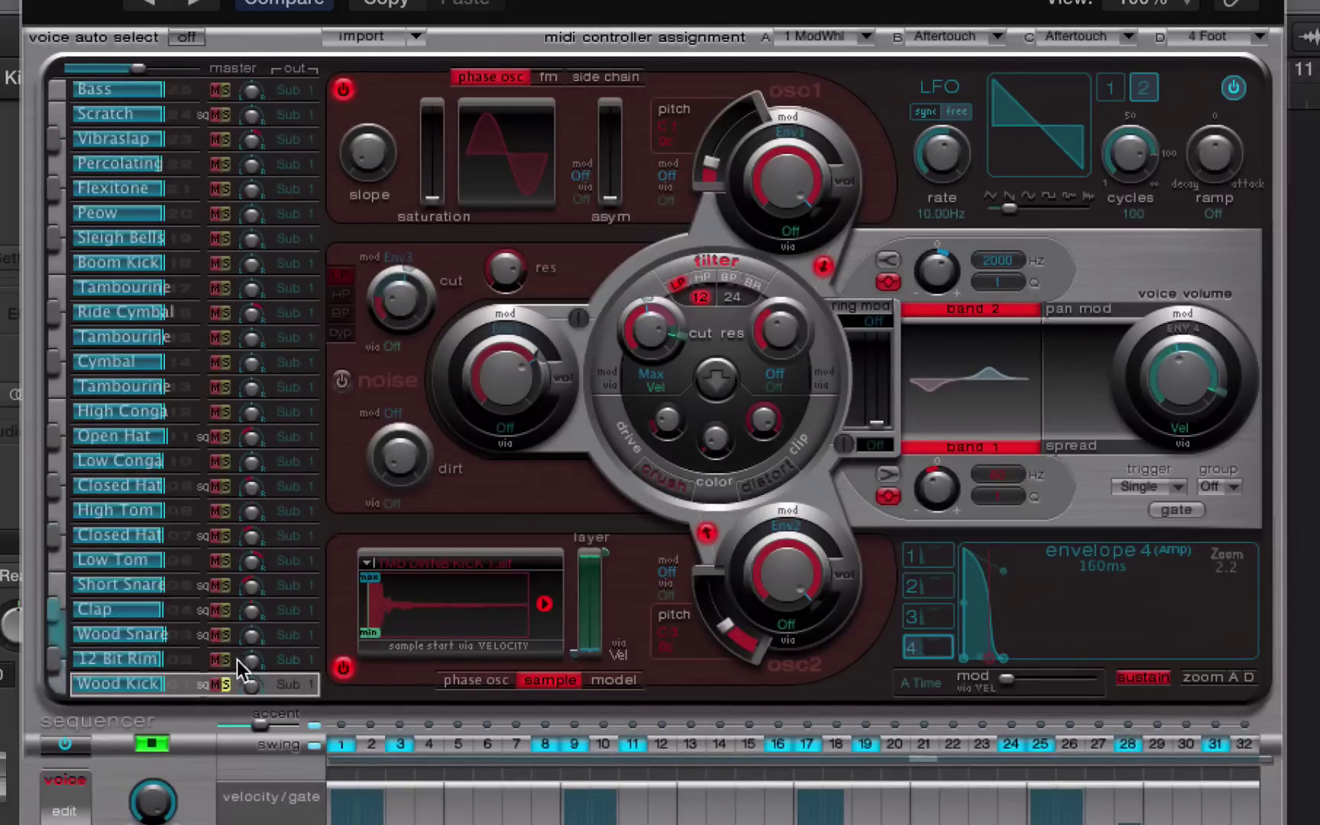
Boost EQ band 2 and set its frequency to 1000 Hz.
{"action": "left_click_drag", "start_coordinate": [189, 633], "coordinate": [185, 683]}
{"action": "left_click", "coordinate": [198, 680]}
{"action": "left_click_drag", "start_coordinate": [935, 480], "coordinate": [938, 465]}
{"action": "left_click_drag", "start_coordinate": [933, 269], "coordinate": [943, 206]}
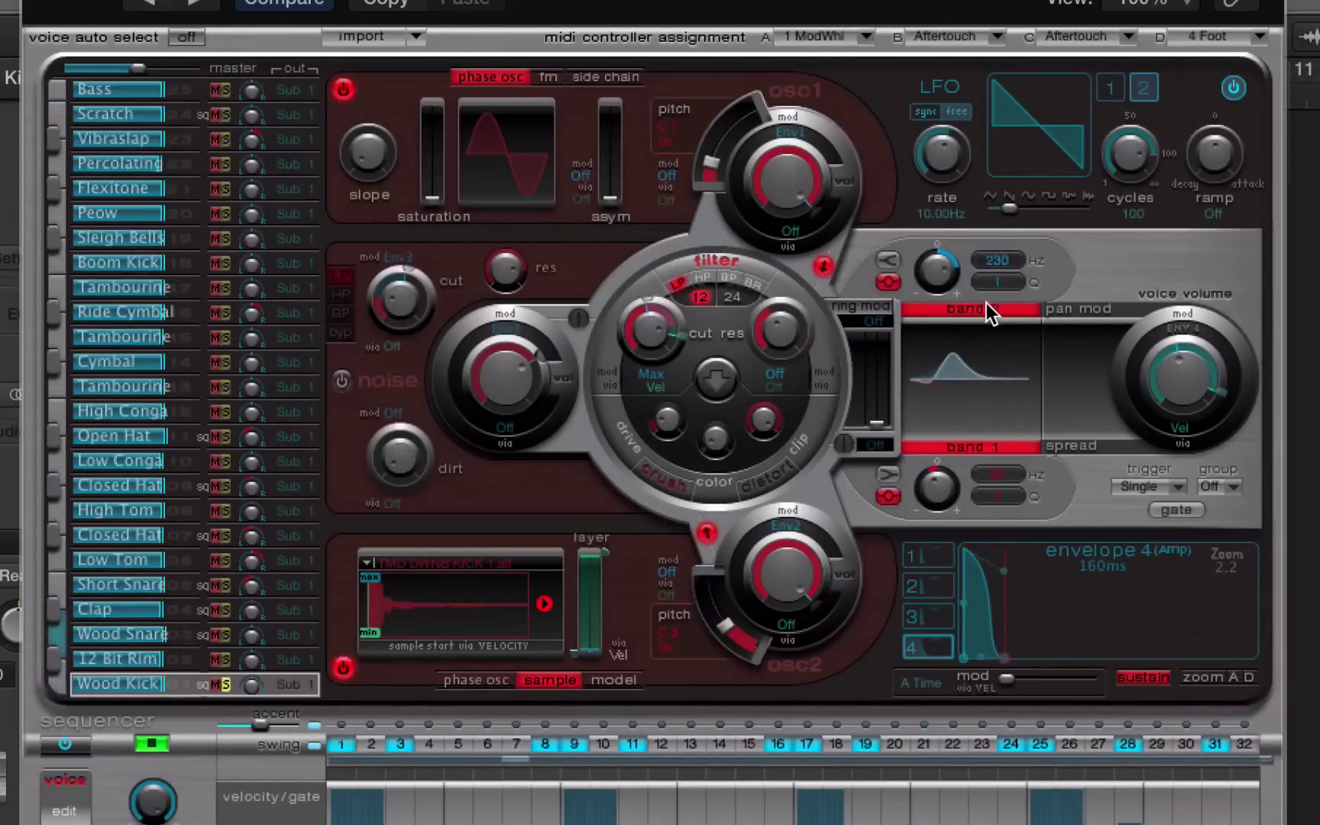
{"action": "left_click_drag", "start_coordinate": [986, 302], "coordinate": [999, 269]}
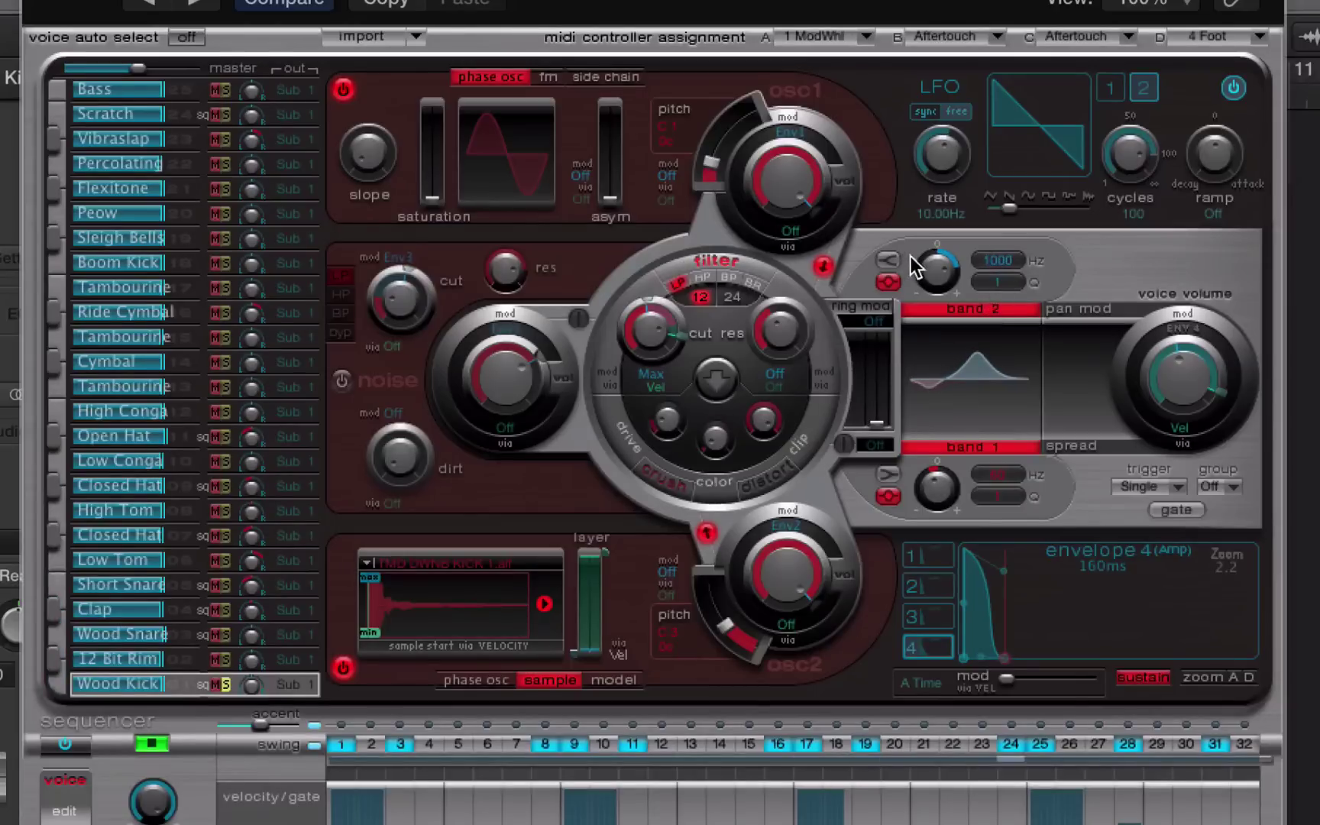
Turn EQ band 2 down to a cut at 490 Hz and give band 1 a slight boost.
{"action": "left_click_drag", "start_coordinate": [911, 256], "coordinate": [922, 345]}
{"action": "mouse_move", "coordinate": [938, 470]}
{"action": "left_mouse_down"}
{"action": "mouse_move", "coordinate": [939, 488]}
{"action": "mouse_move", "coordinate": [938, 452]}
{"action": "left_mouse_up"}
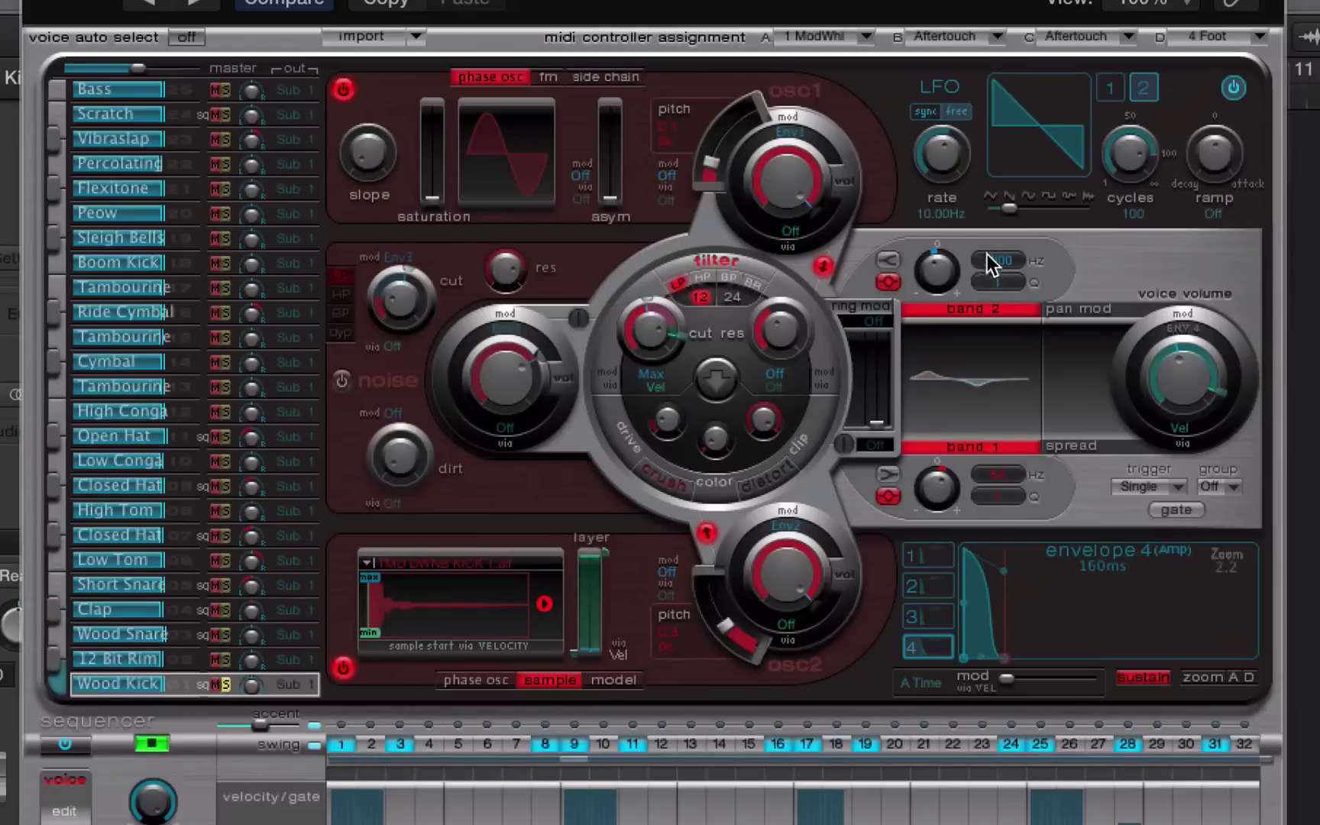
{"action": "left_click_drag", "start_coordinate": [935, 266], "coordinate": [934, 280]}
Bypass and re-enable EQ bands 1 and 2 to compare the sound with and without them.
{"action": "left_click", "coordinate": [950, 312]}
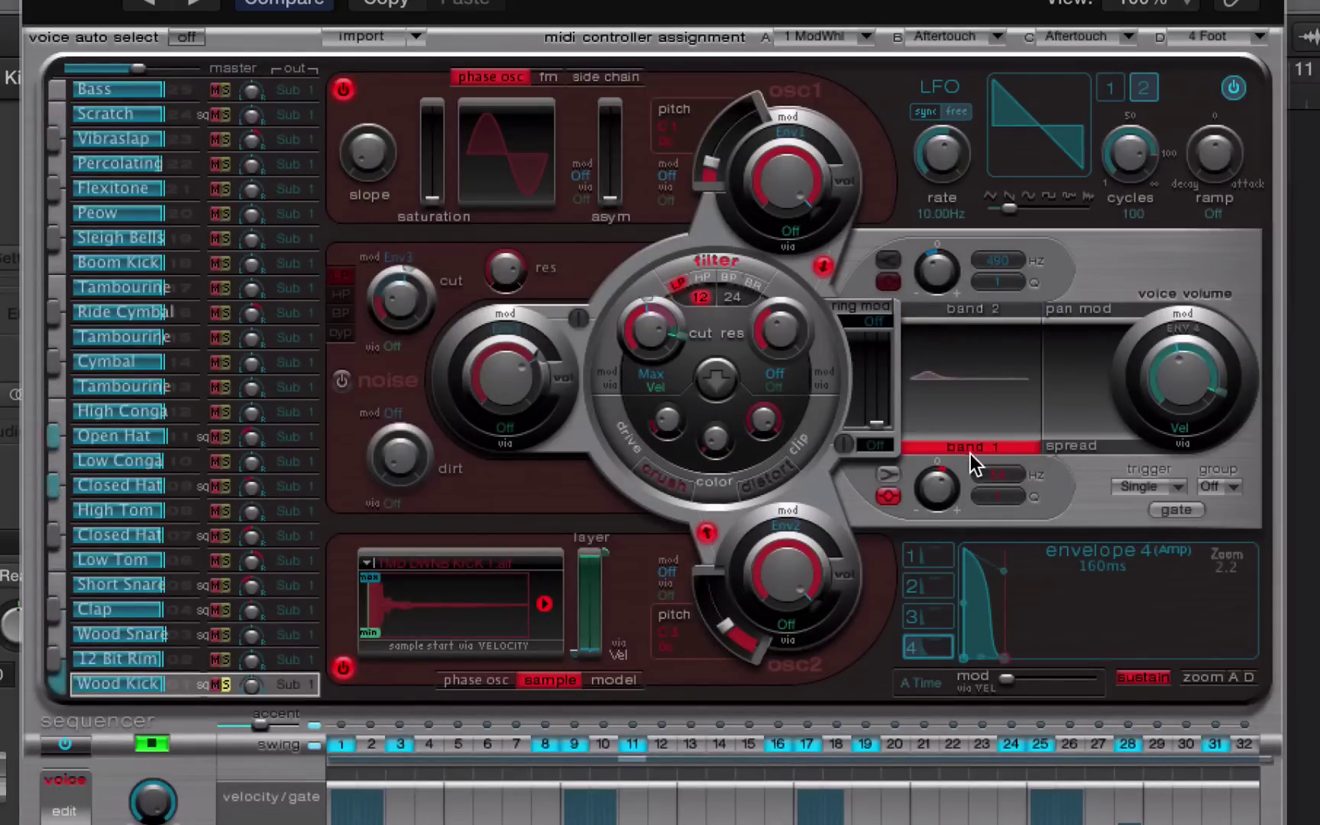
{"action": "left_click", "coordinate": [970, 453]}
{"action": "left_click", "coordinate": [970, 446]}
{"action": "left_click", "coordinate": [977, 309]}
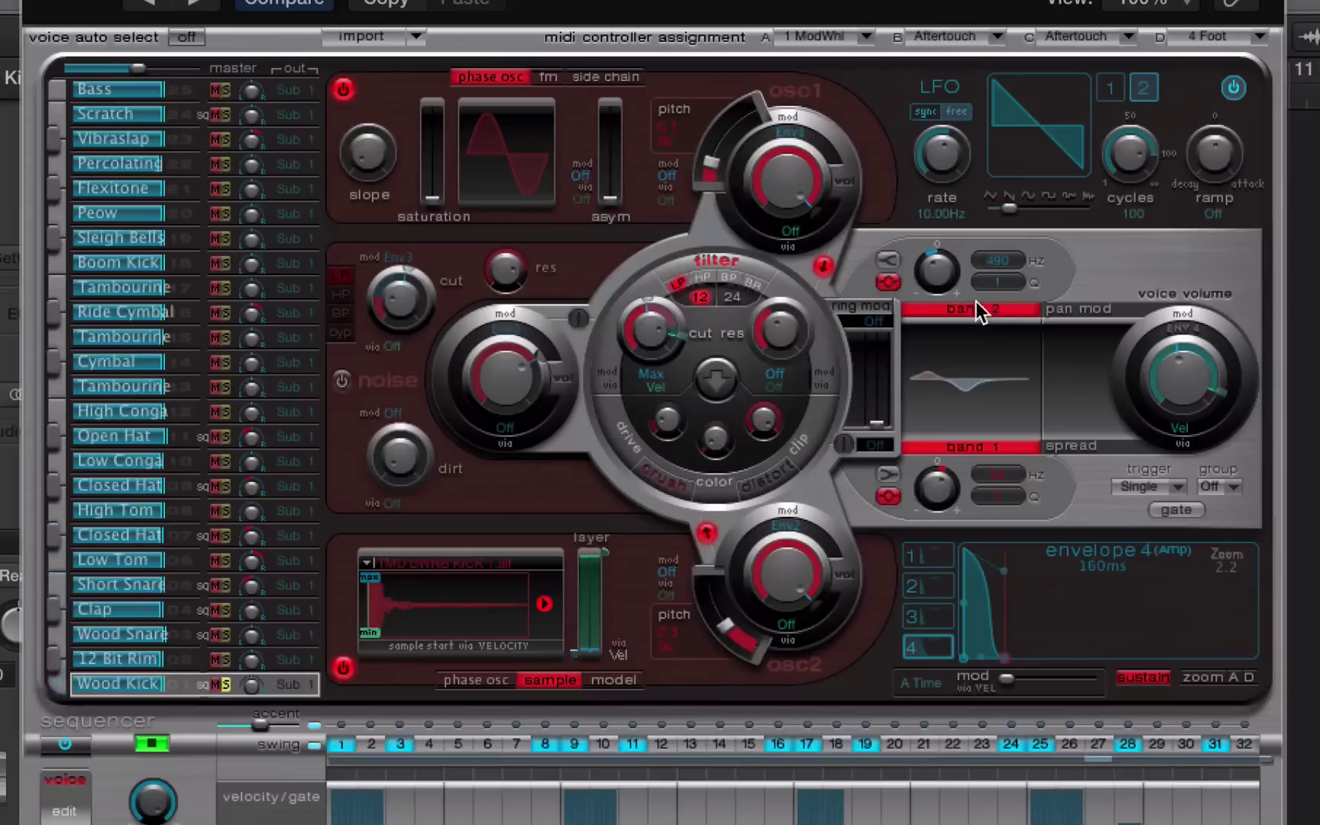
Lower oscillator 1's volume, turn the oscillator off, and route oscillator 2 through the filter.
{"action": "left_click_drag", "start_coordinate": [767, 172], "coordinate": [759, 216]}
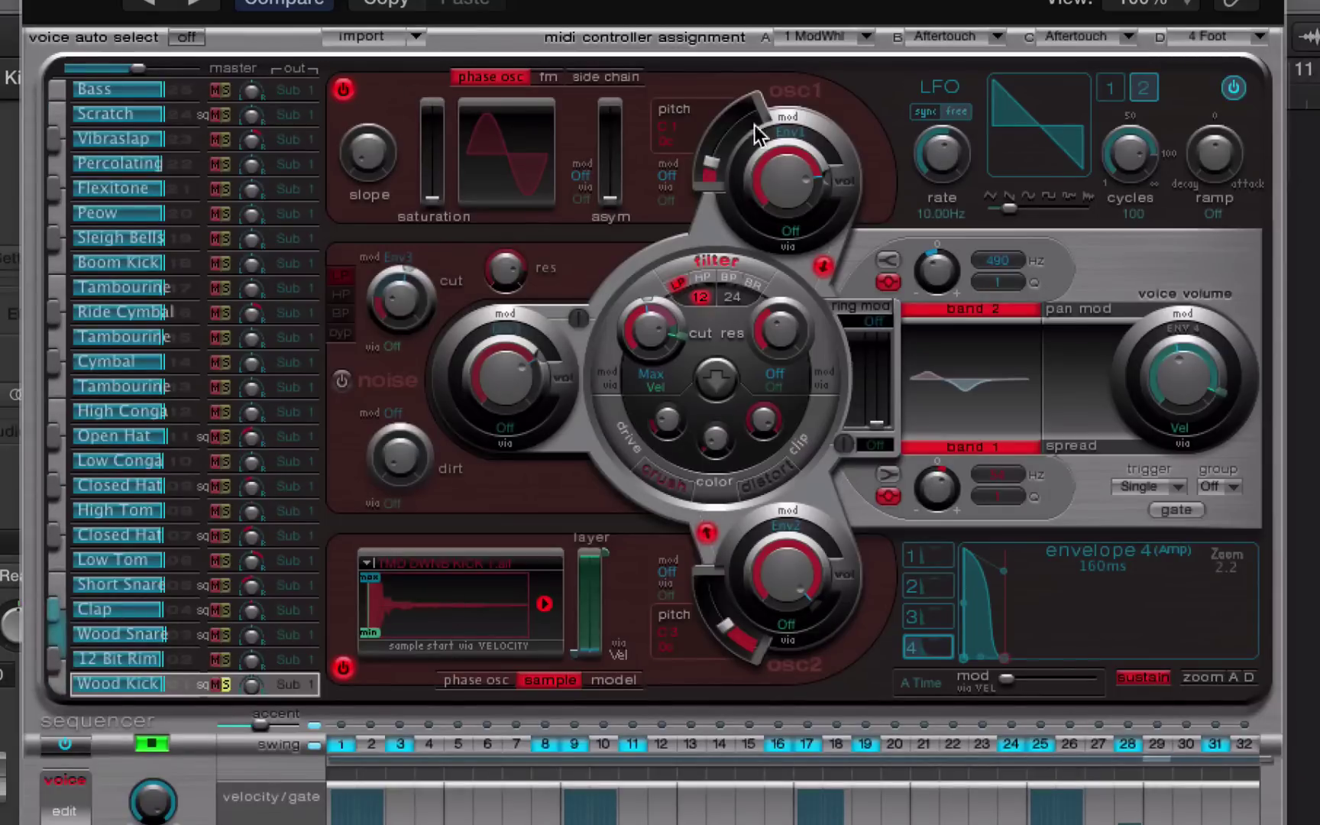
{"action": "left_click", "coordinate": [823, 265]}
{"action": "left_click", "coordinate": [706, 535]}
{"action": "left_click", "coordinate": [343, 88]}
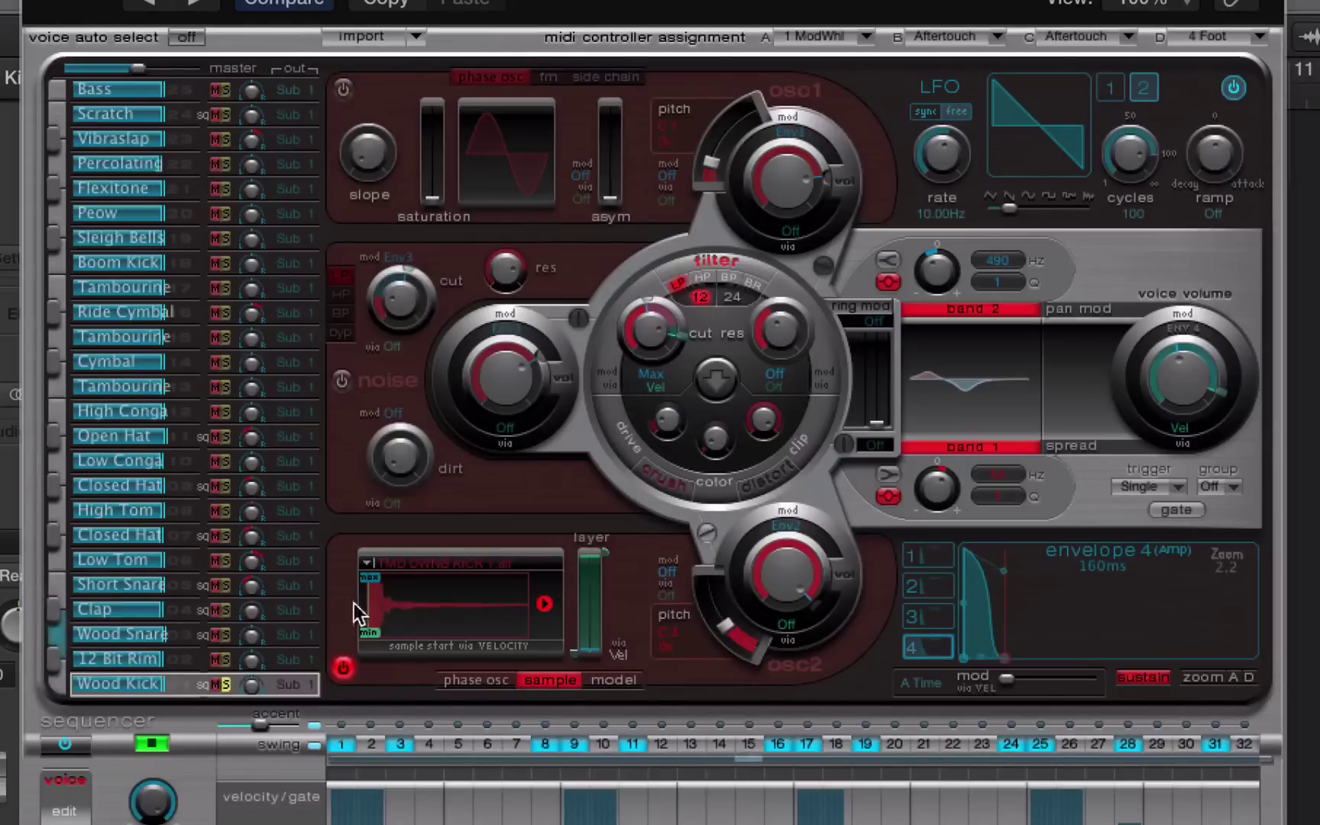
{"action": "left_click", "coordinate": [708, 535]}
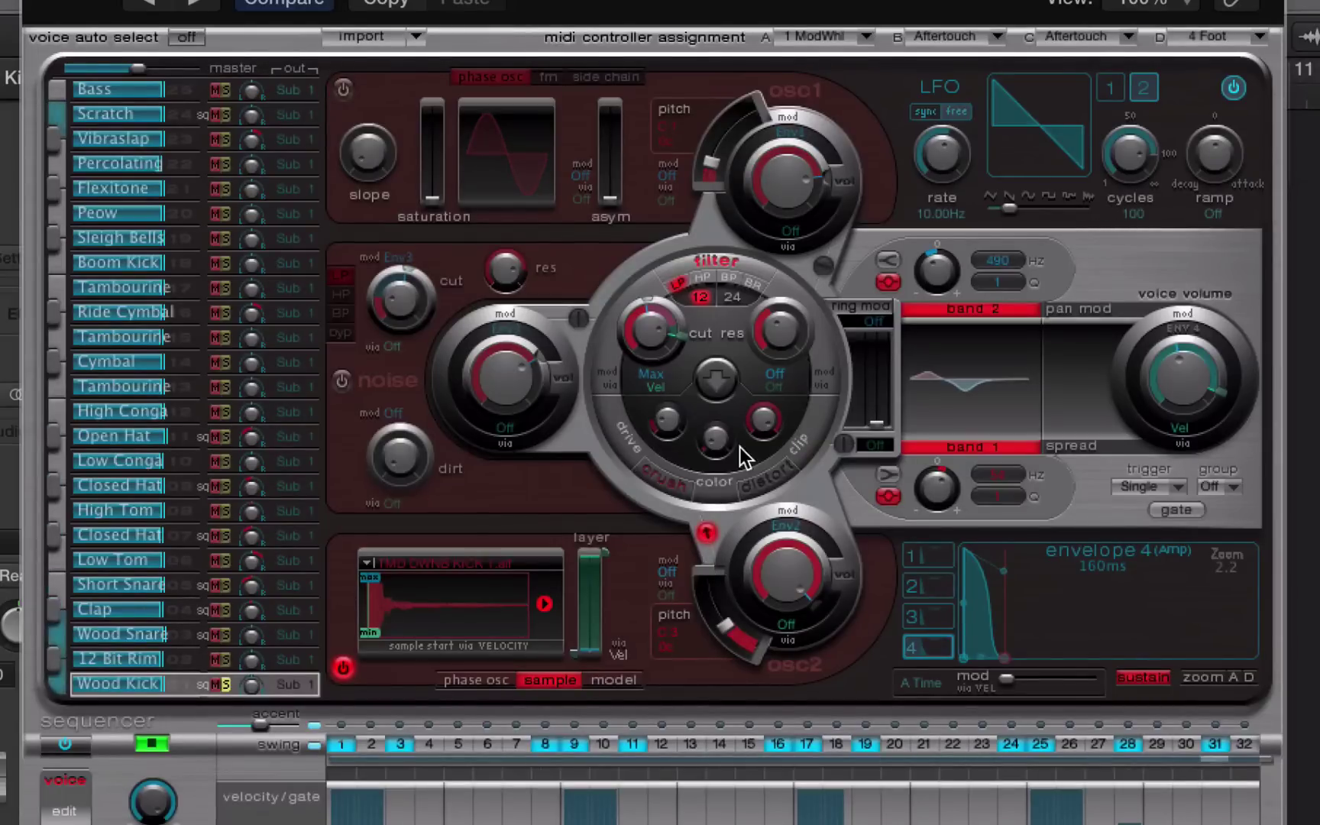
Try the HP, BP and BR filter types while sweeping the cutoff, and return to LP with a lower cutoff.
{"action": "left_click", "coordinate": [698, 277]}
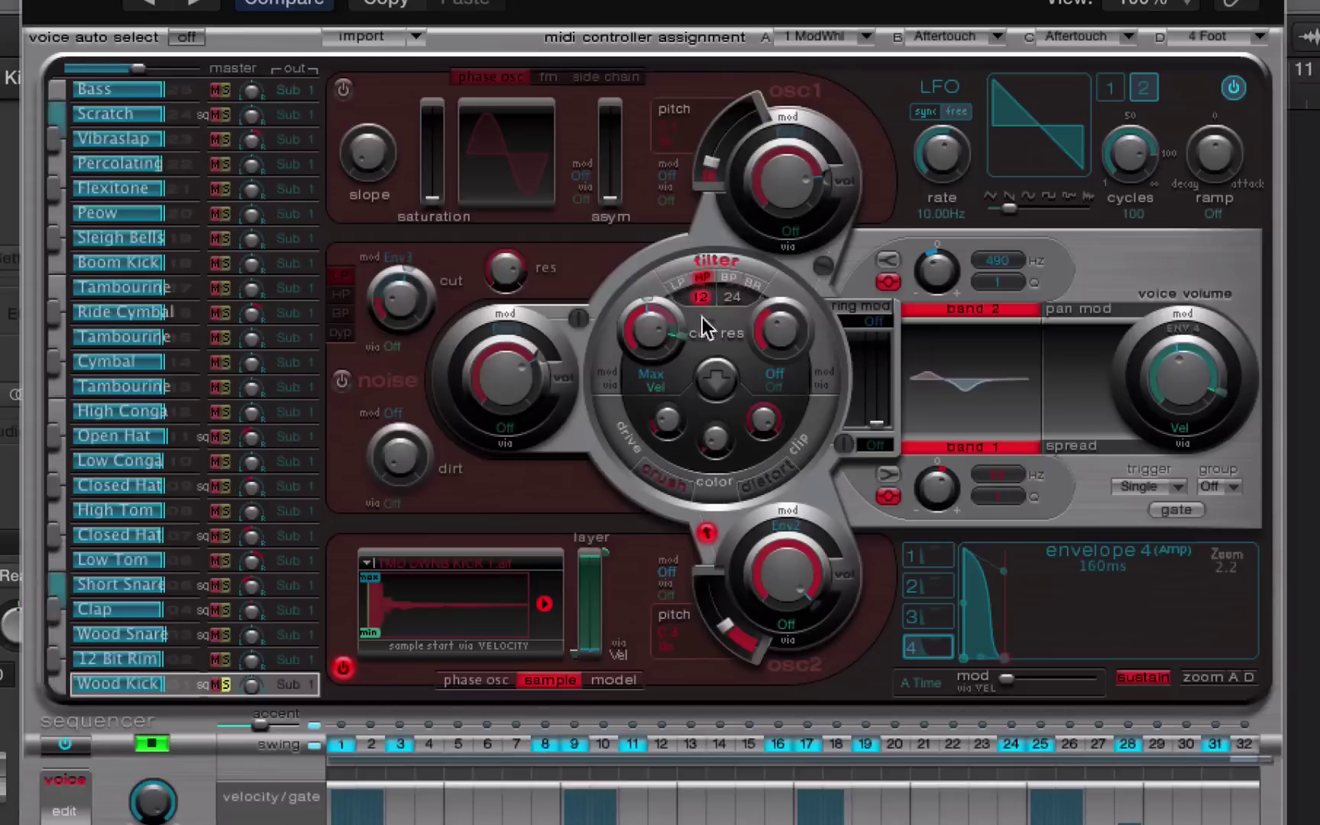
{"action": "left_click_drag", "start_coordinate": [648, 315], "coordinate": [620, 388]}
{"action": "left_click", "coordinate": [728, 277]}
{"action": "left_click", "coordinate": [755, 284]}
{"action": "left_click_drag", "start_coordinate": [643, 333], "coordinate": [648, 251]}
{"action": "left_click", "coordinate": [677, 282]}
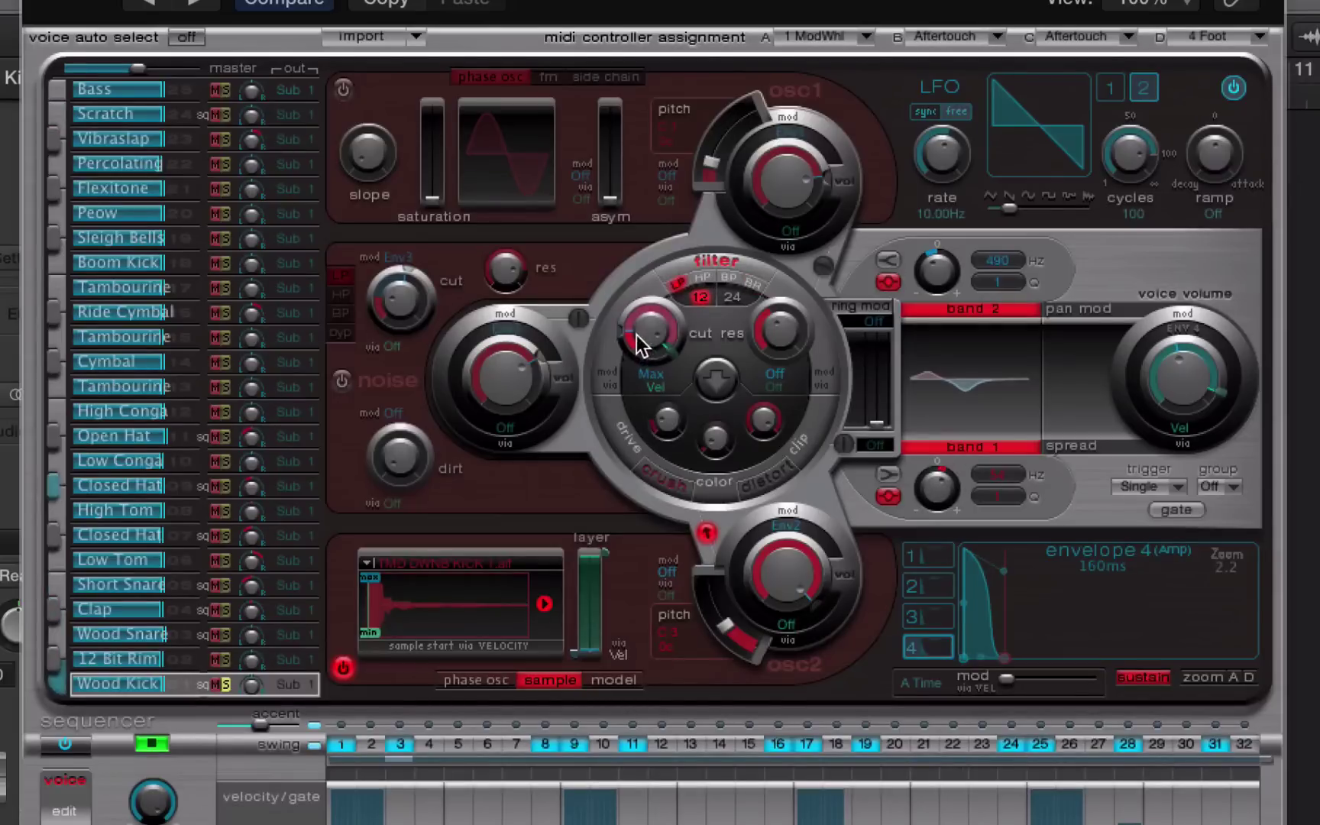
{"action": "left_click_drag", "start_coordinate": [637, 334], "coordinate": [634, 398]}
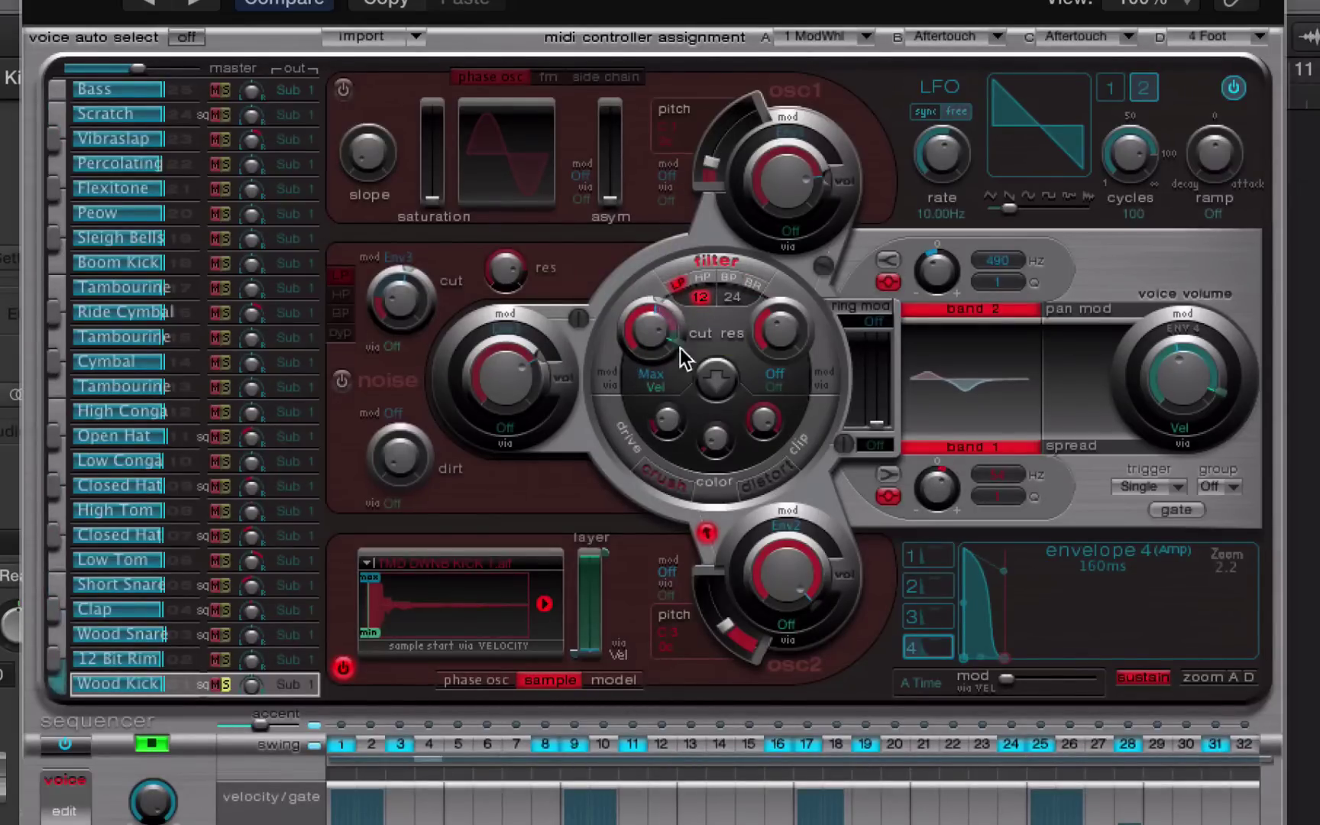
Try the filter section's distort effect with different drive and level amounts, and switch to crush with adjusted drive.
{"action": "left_click", "coordinate": [720, 260]}
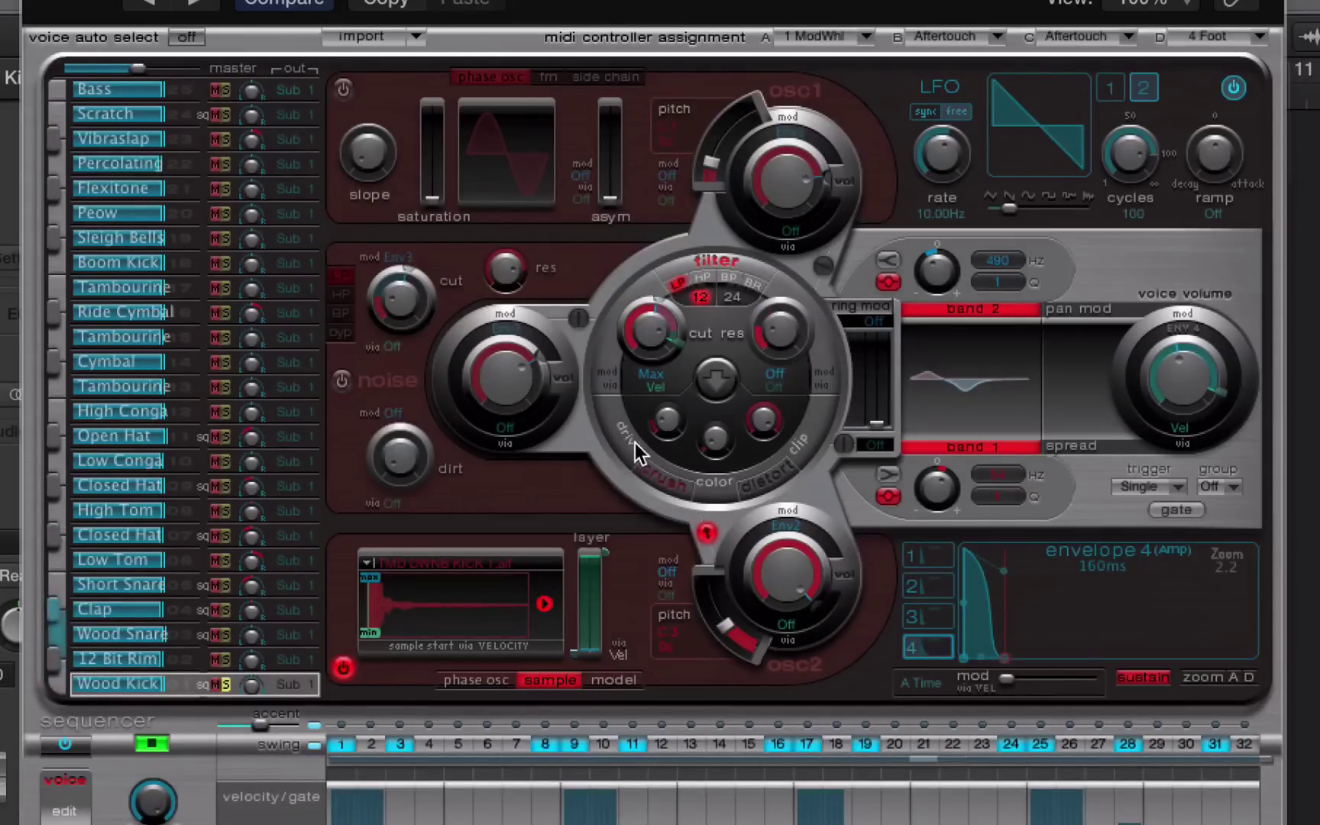
{"action": "left_click", "coordinate": [757, 477]}
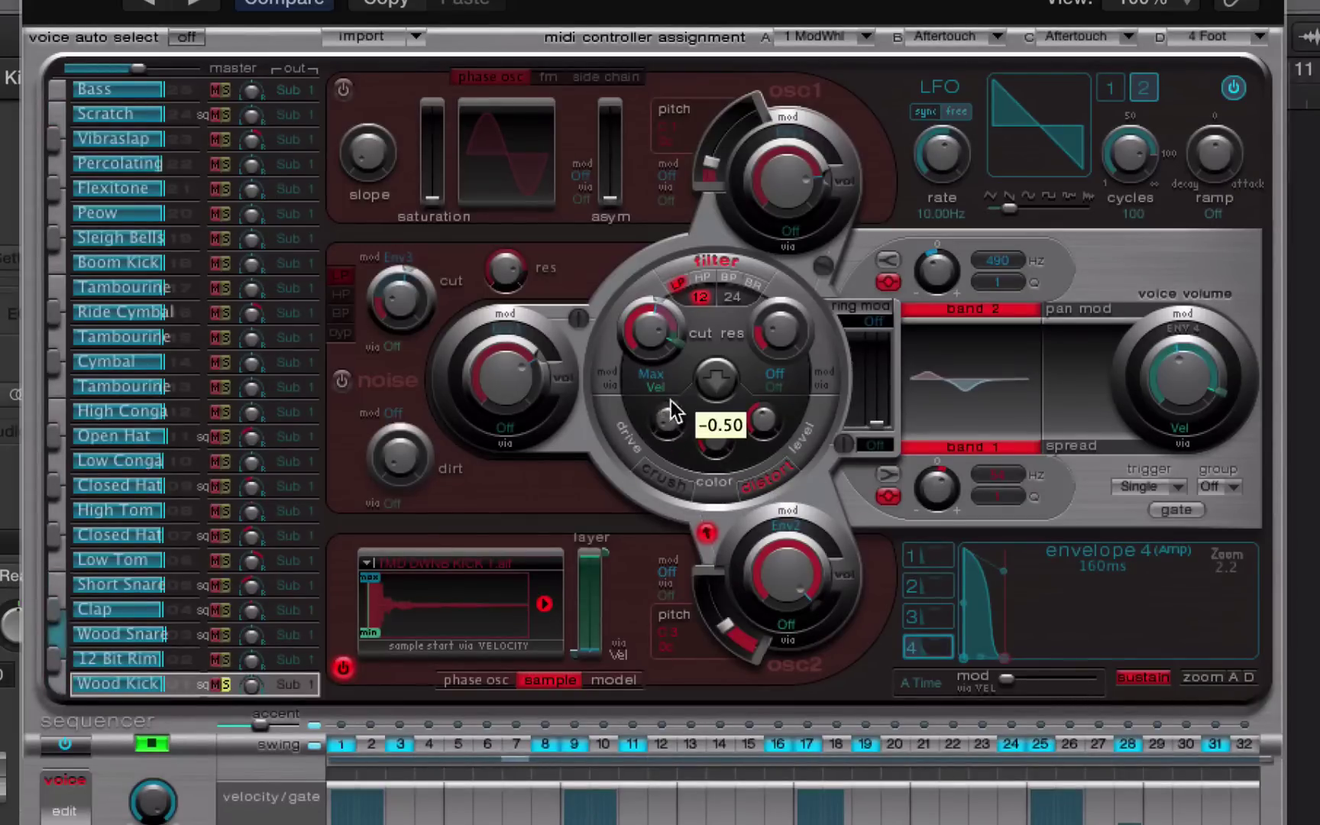
{"action": "left_click_drag", "start_coordinate": [671, 404], "coordinate": [676, 355]}
{"action": "mouse_move", "coordinate": [764, 420]}
{"action": "left_mouse_down"}
{"action": "mouse_move", "coordinate": [777, 347]}
{"action": "mouse_move", "coordinate": [770, 409]}
{"action": "left_mouse_up"}
{"action": "left_click", "coordinate": [658, 479]}
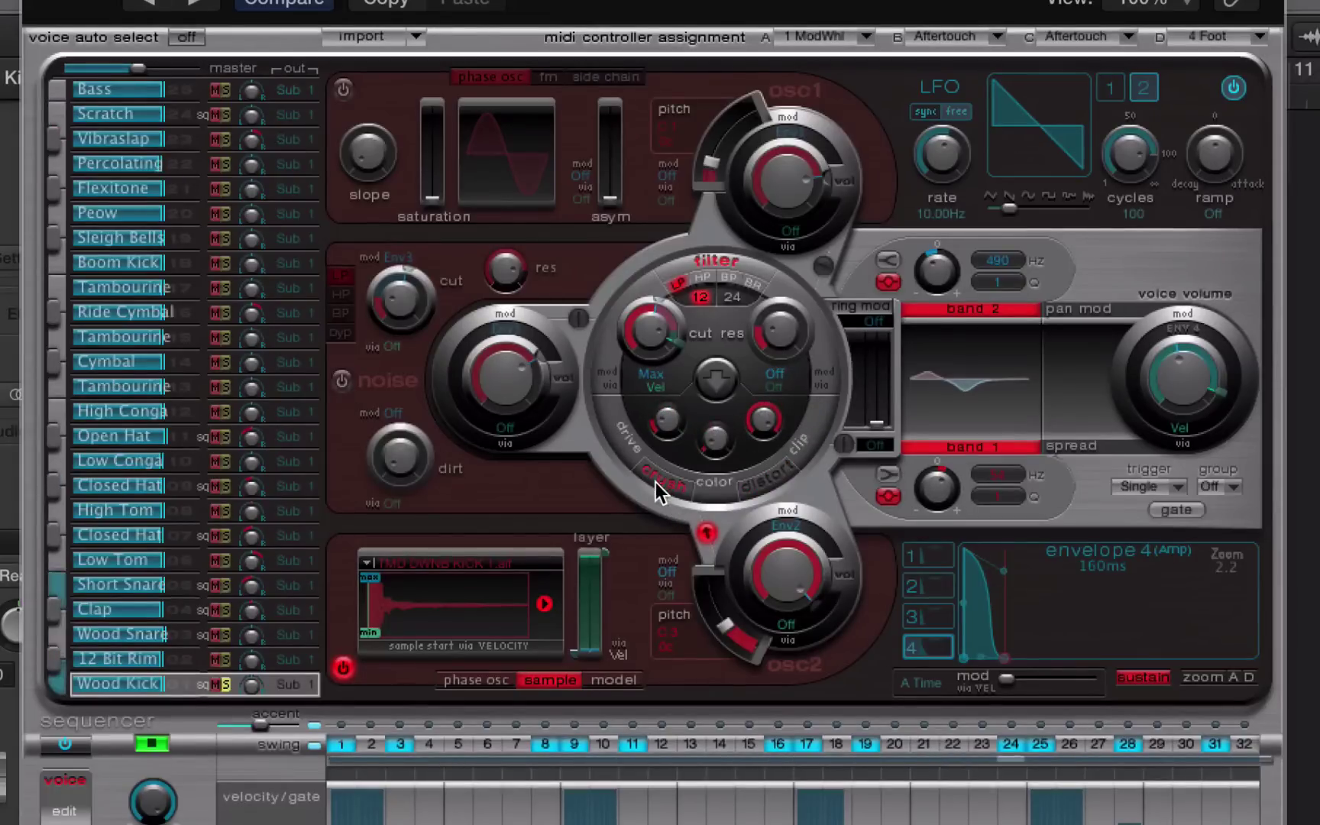
{"action": "mouse_move", "coordinate": [663, 425]}
{"action": "left_mouse_down"}
{"action": "mouse_move", "coordinate": [666, 382]}
{"action": "mouse_move", "coordinate": [663, 445]}
{"action": "left_mouse_up"}
Turn oscillator 1 on and oscillator 2 off, lower the filter cutoff slightly and raise oscillator 1's volume.
{"action": "left_click", "coordinate": [342, 89]}
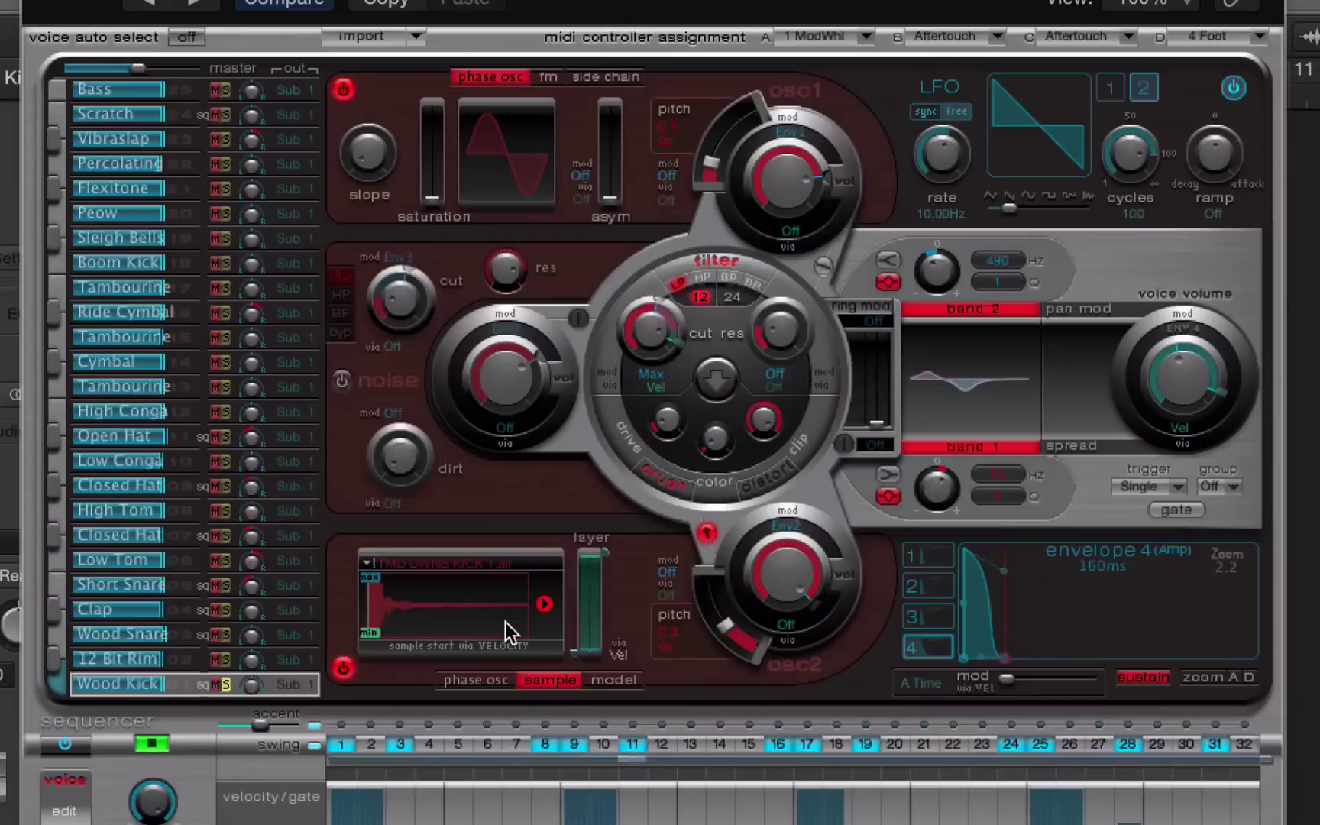
{"action": "mouse_move", "coordinate": [648, 319]}
{"action": "left_mouse_down"}
{"action": "mouse_move", "coordinate": [651, 307]}
{"action": "mouse_move", "coordinate": [650, 327]}
{"action": "left_mouse_up"}
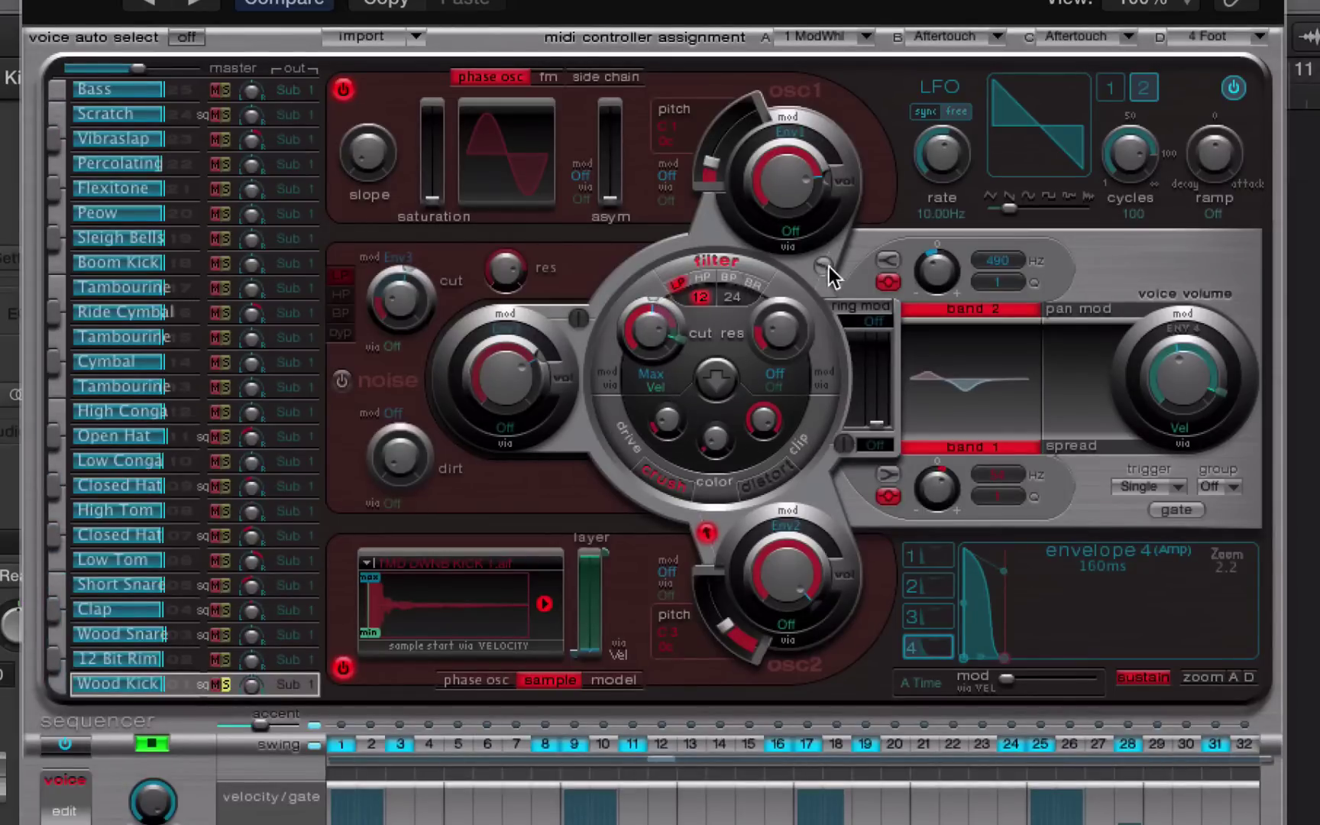
{"action": "left_click", "coordinate": [343, 668]}
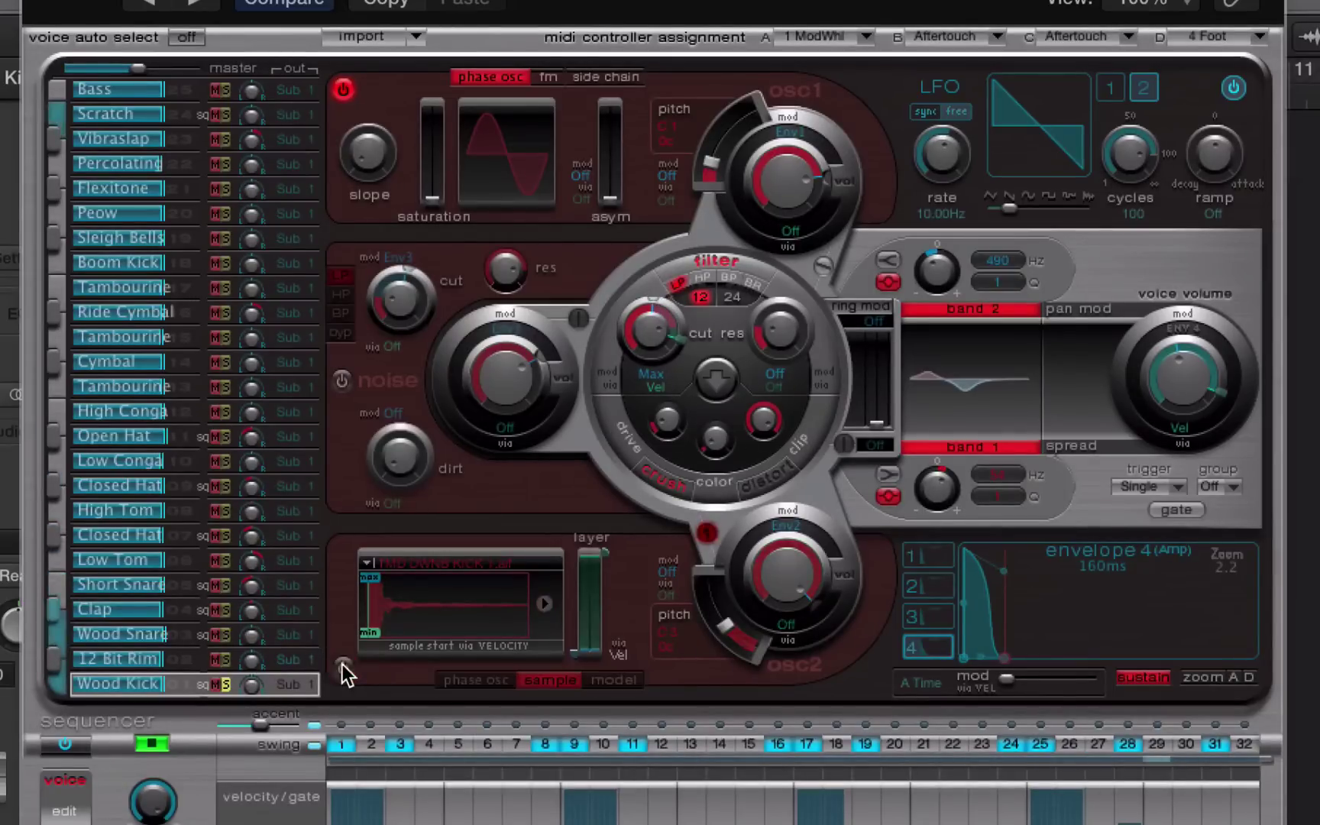
{"action": "left_click", "coordinate": [779, 182]}
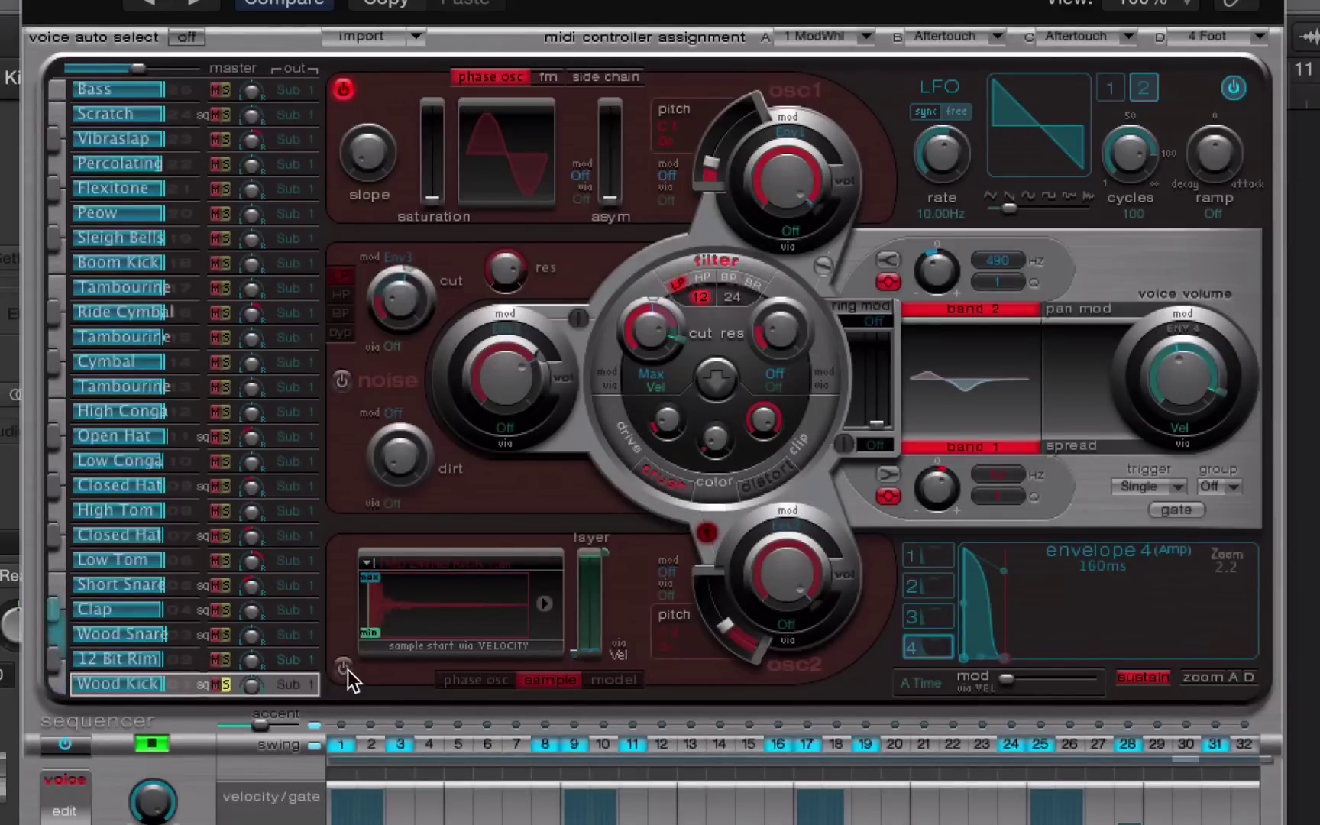
Compare oscillator 1 with and without filter routing, and turn oscillator 2 back on at a lower volume.
{"action": "left_click", "coordinate": [821, 268]}
{"action": "left_click", "coordinate": [822, 266]}
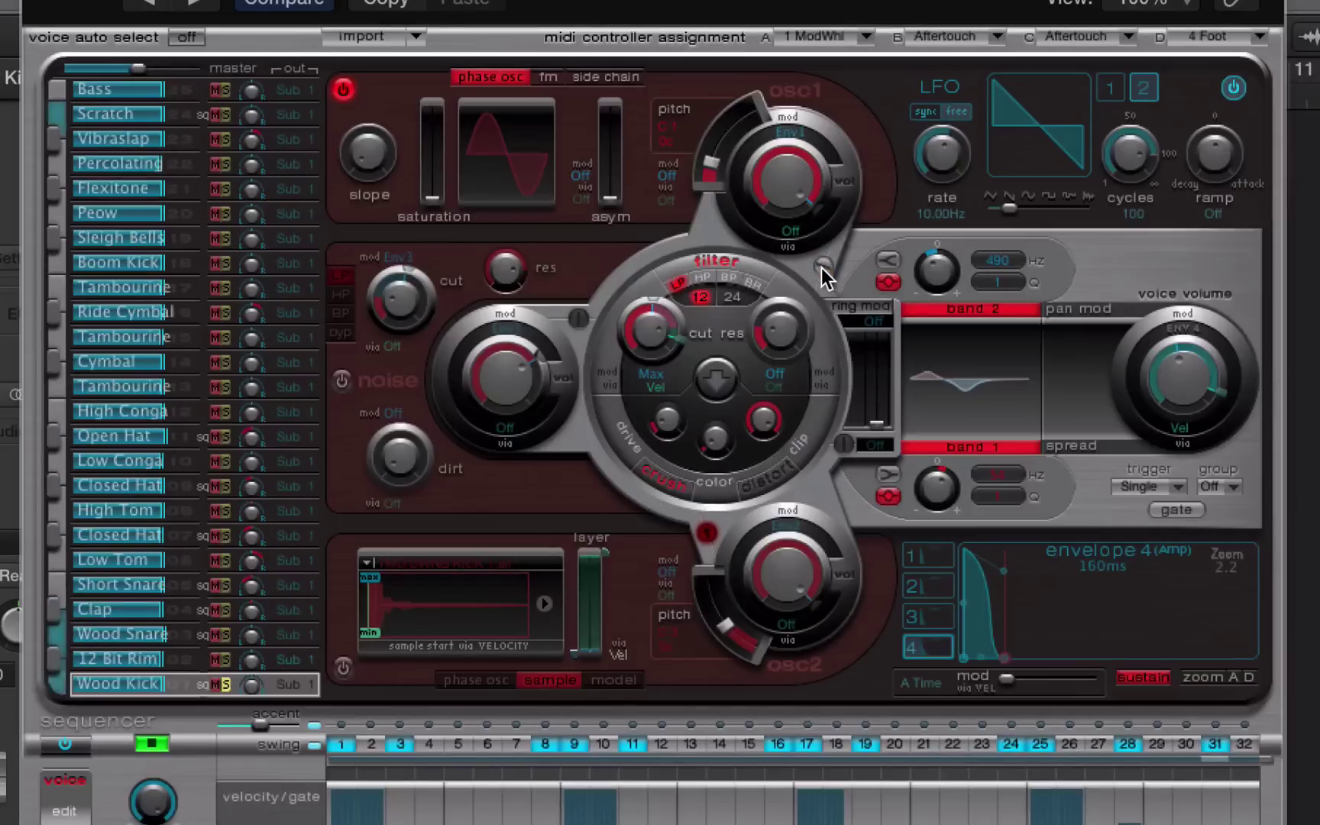
{"action": "left_click", "coordinate": [343, 669]}
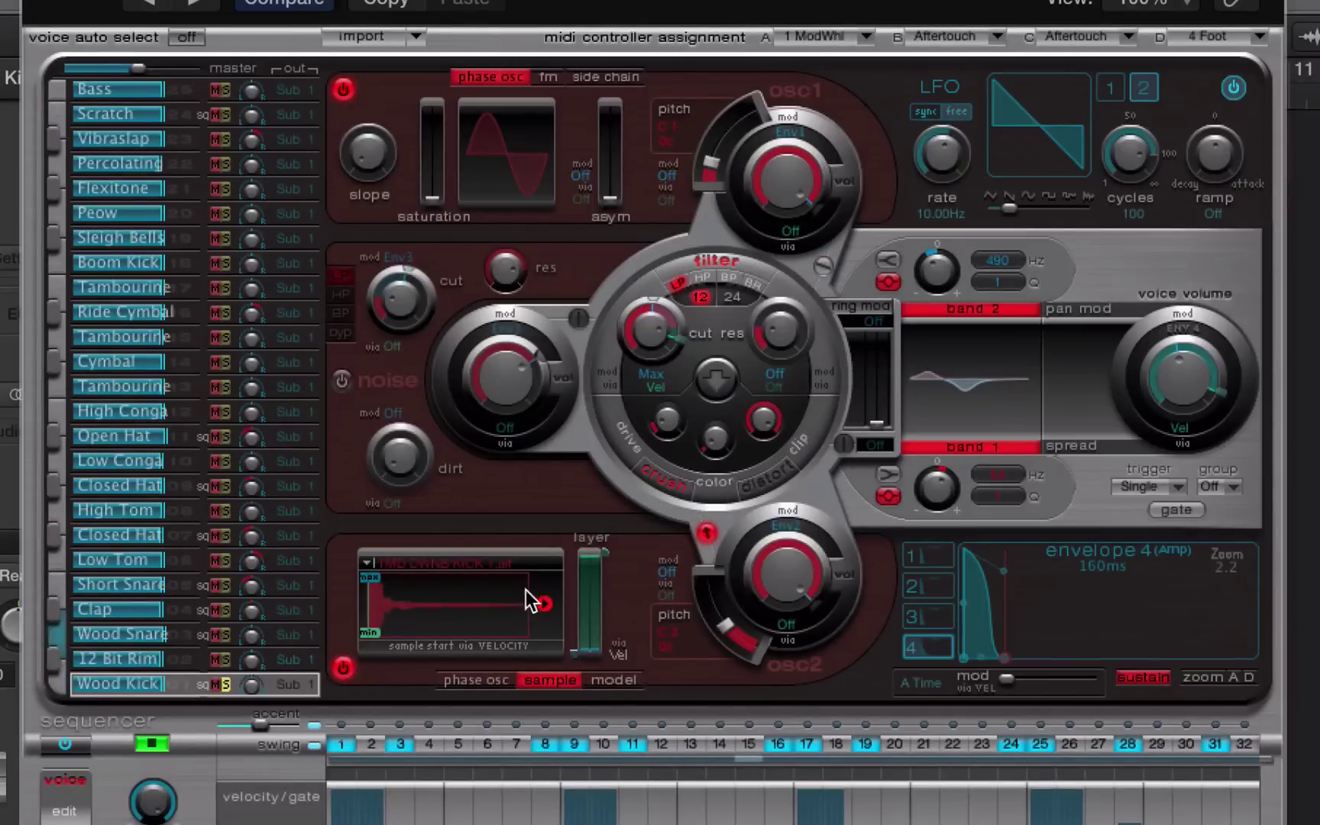
{"action": "left_click_drag", "start_coordinate": [766, 568], "coordinate": [763, 610]}
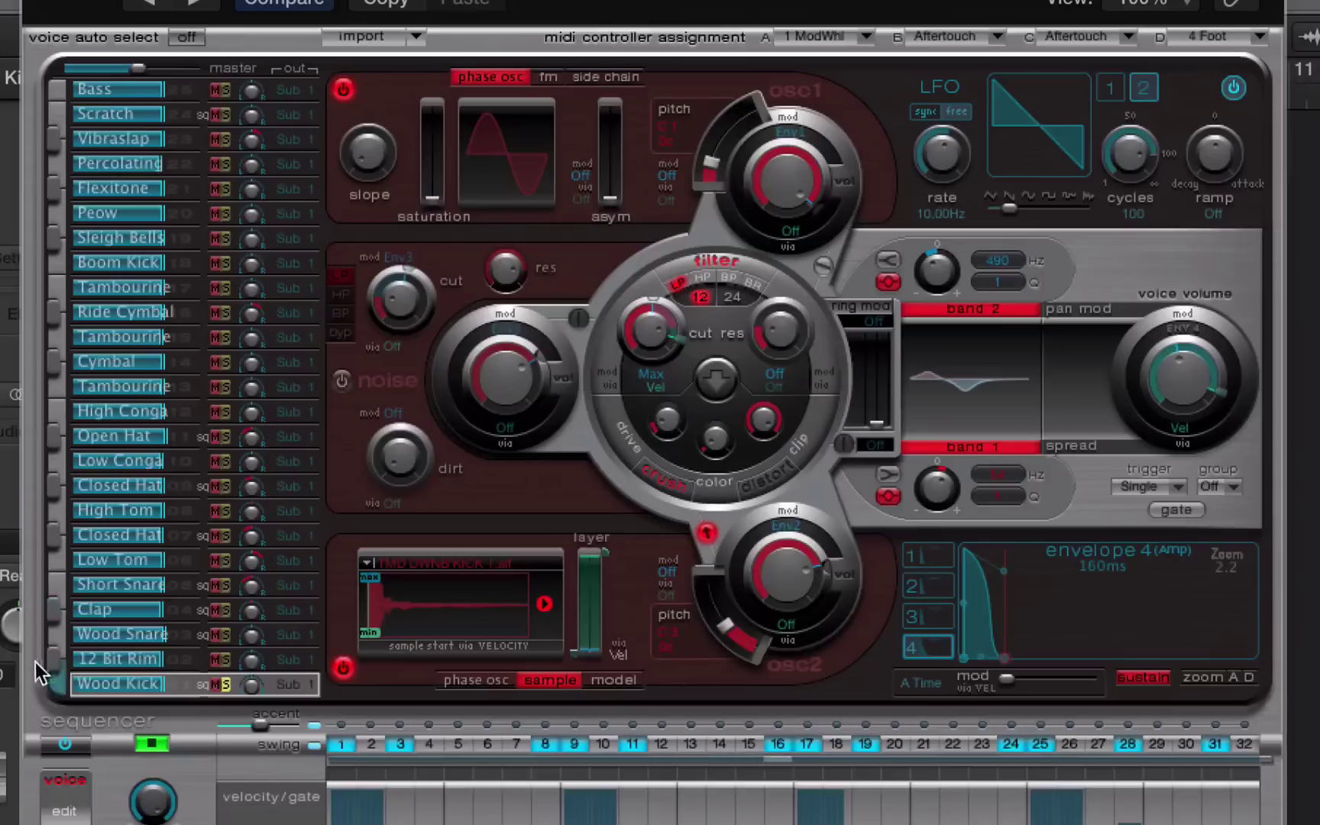
Solo the Clap voice, turn on its noise generator and lower the noise cutoff and volume.
{"action": "left_click", "coordinate": [206, 607]}
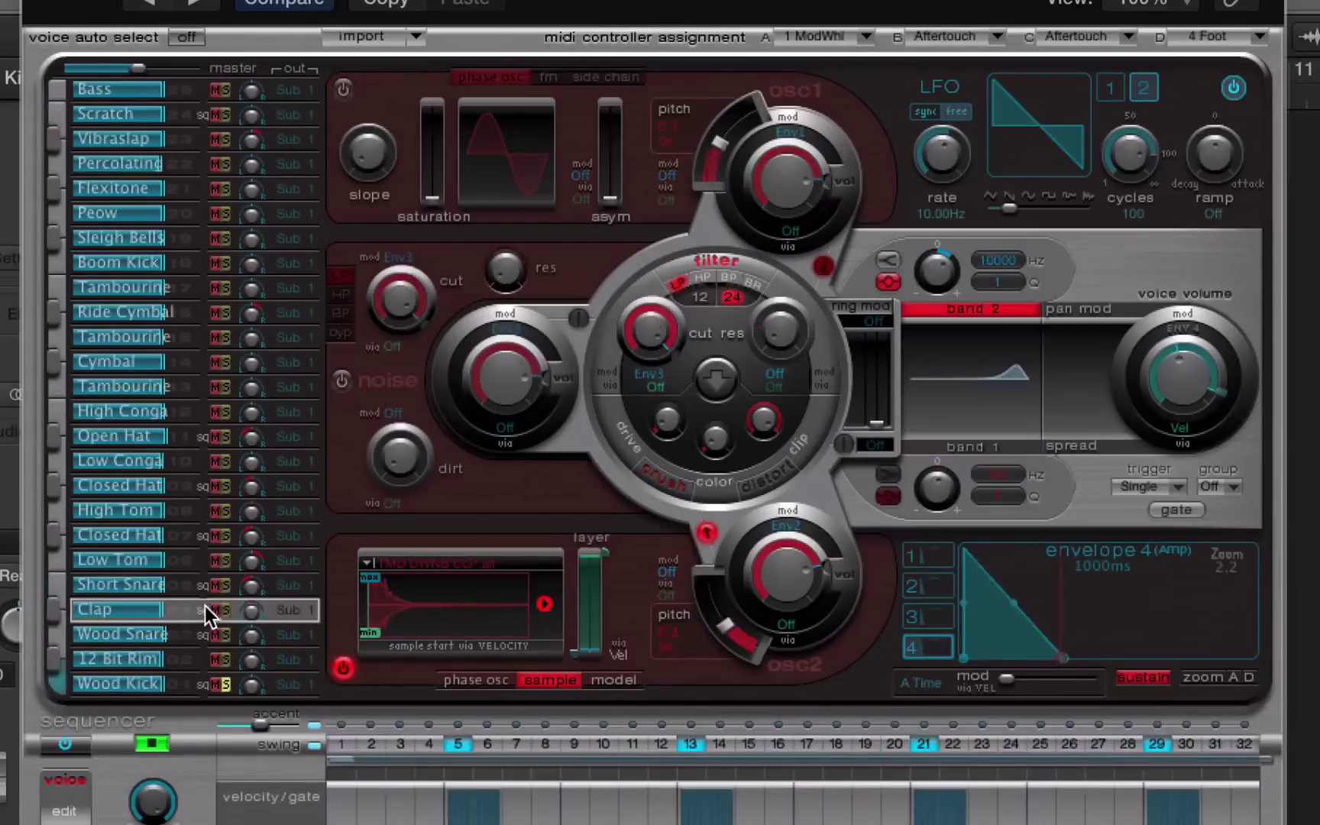
{"action": "left_click", "coordinate": [224, 610]}
{"action": "left_click", "coordinate": [341, 381]}
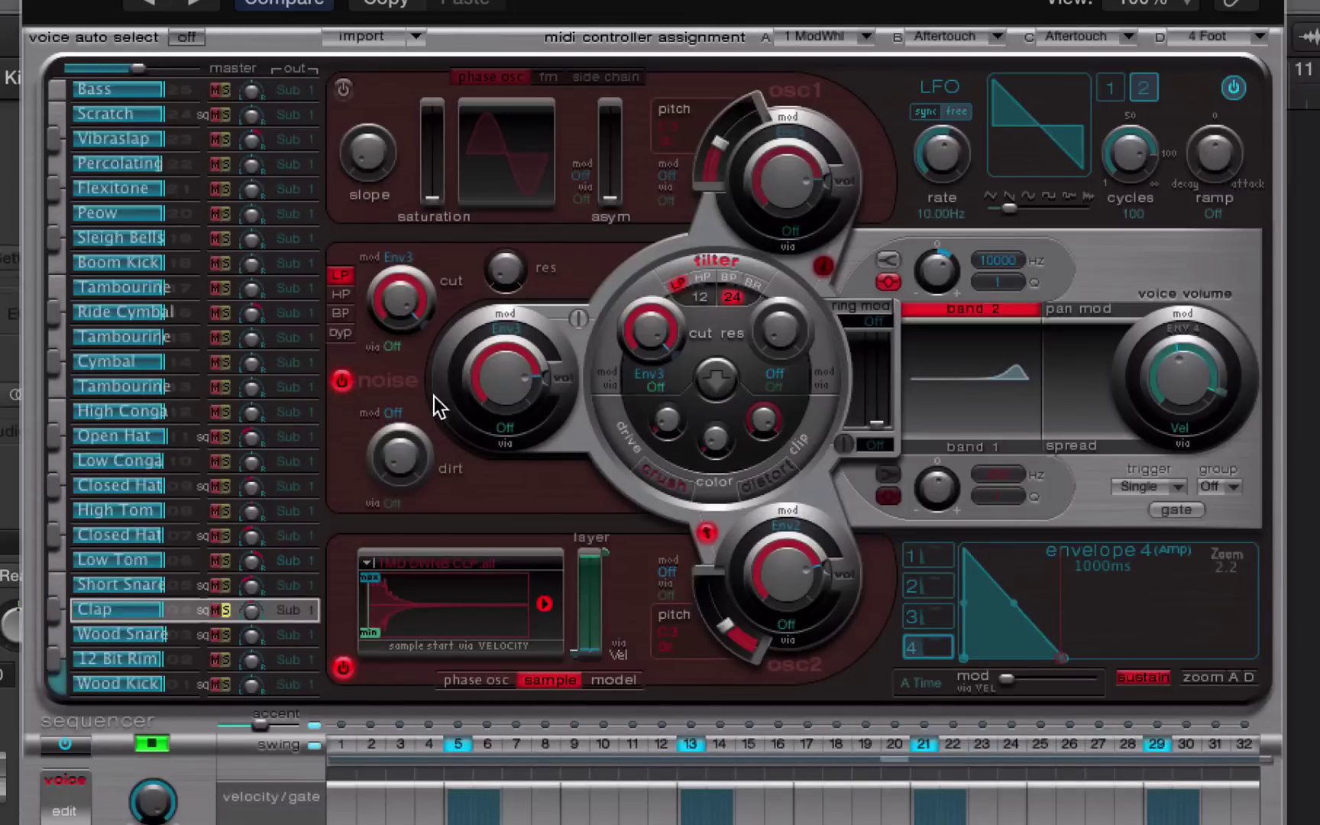
{"action": "left_click", "coordinate": [395, 315]}
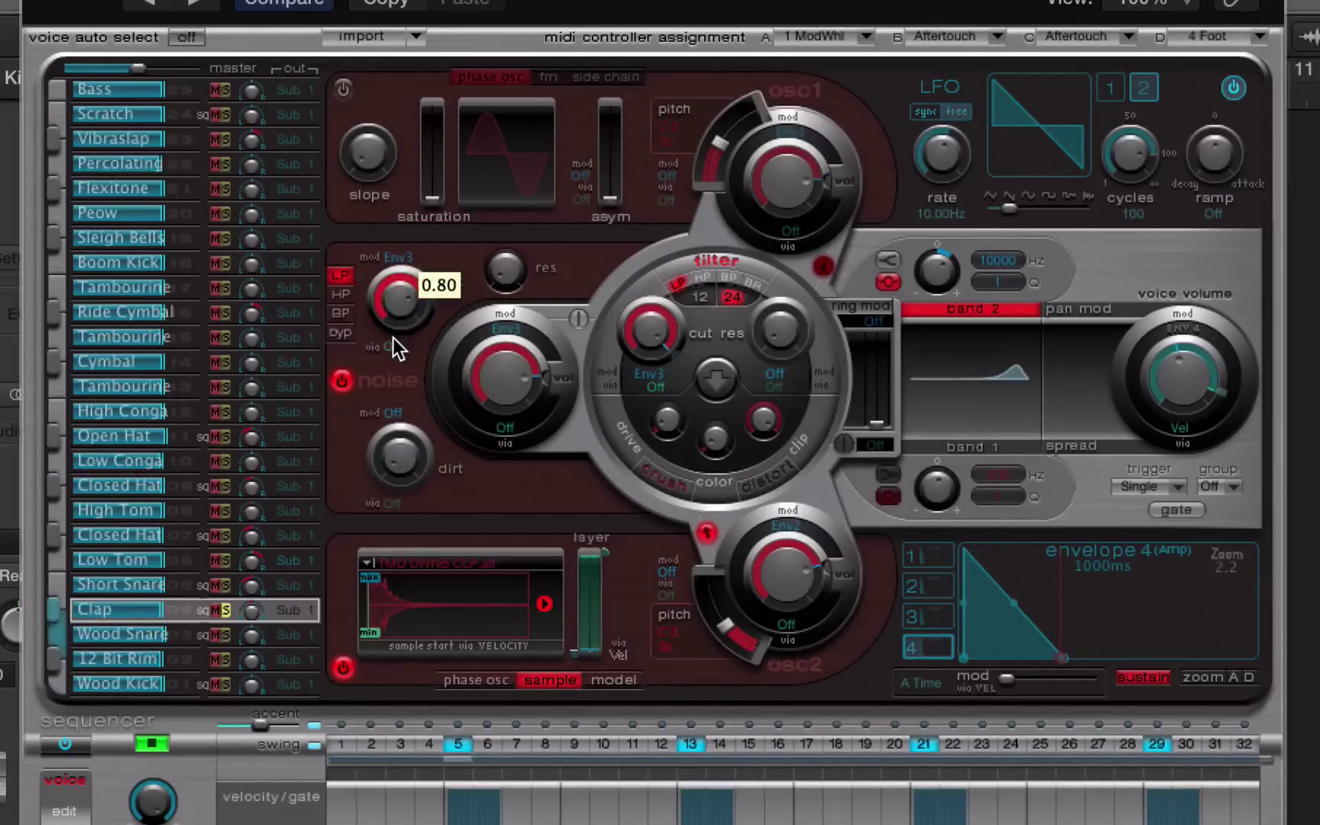
{"action": "left_click_drag", "start_coordinate": [496, 354], "coordinate": [492, 394]}
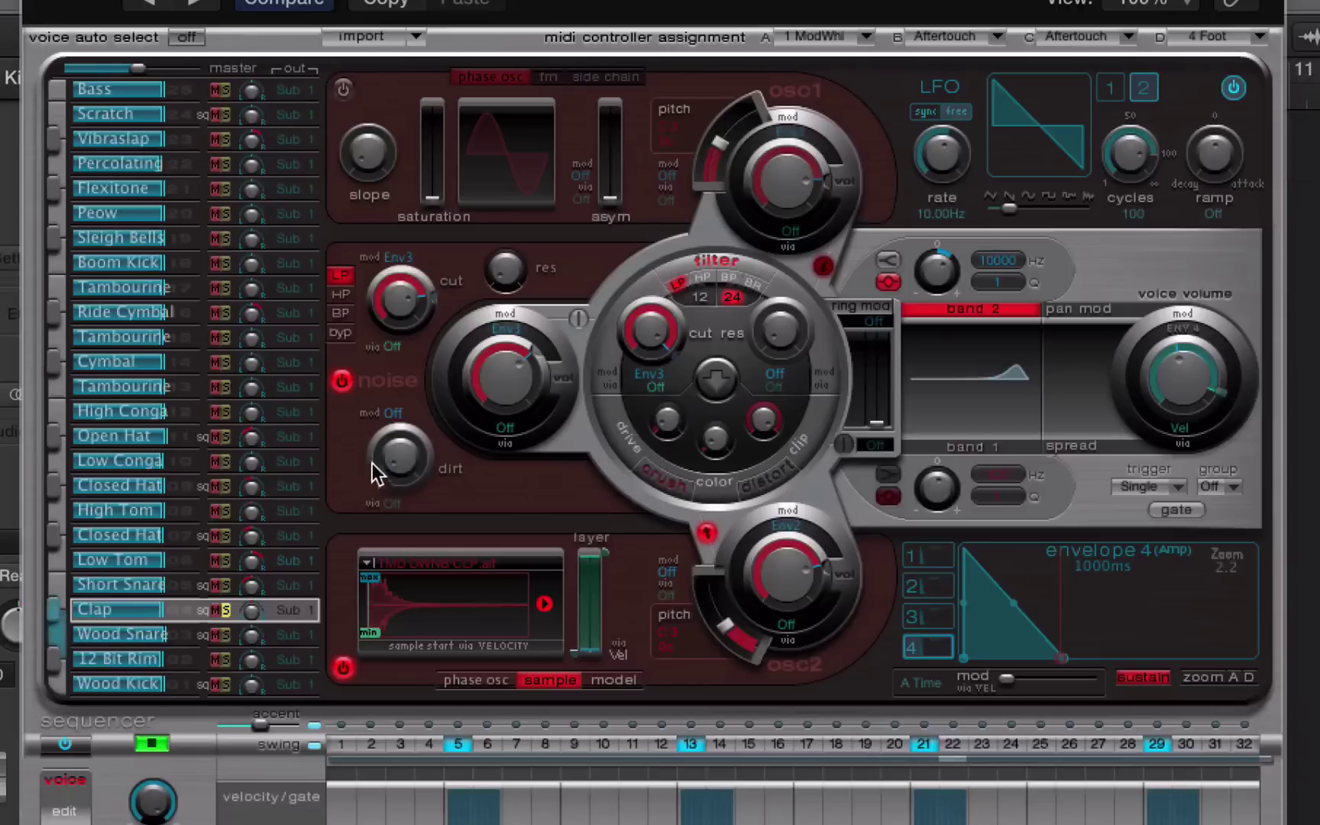
Try the noise filter's byp and HP modes, return to LP, and adjust its resonance and cutoff.
{"action": "left_click", "coordinate": [339, 312]}
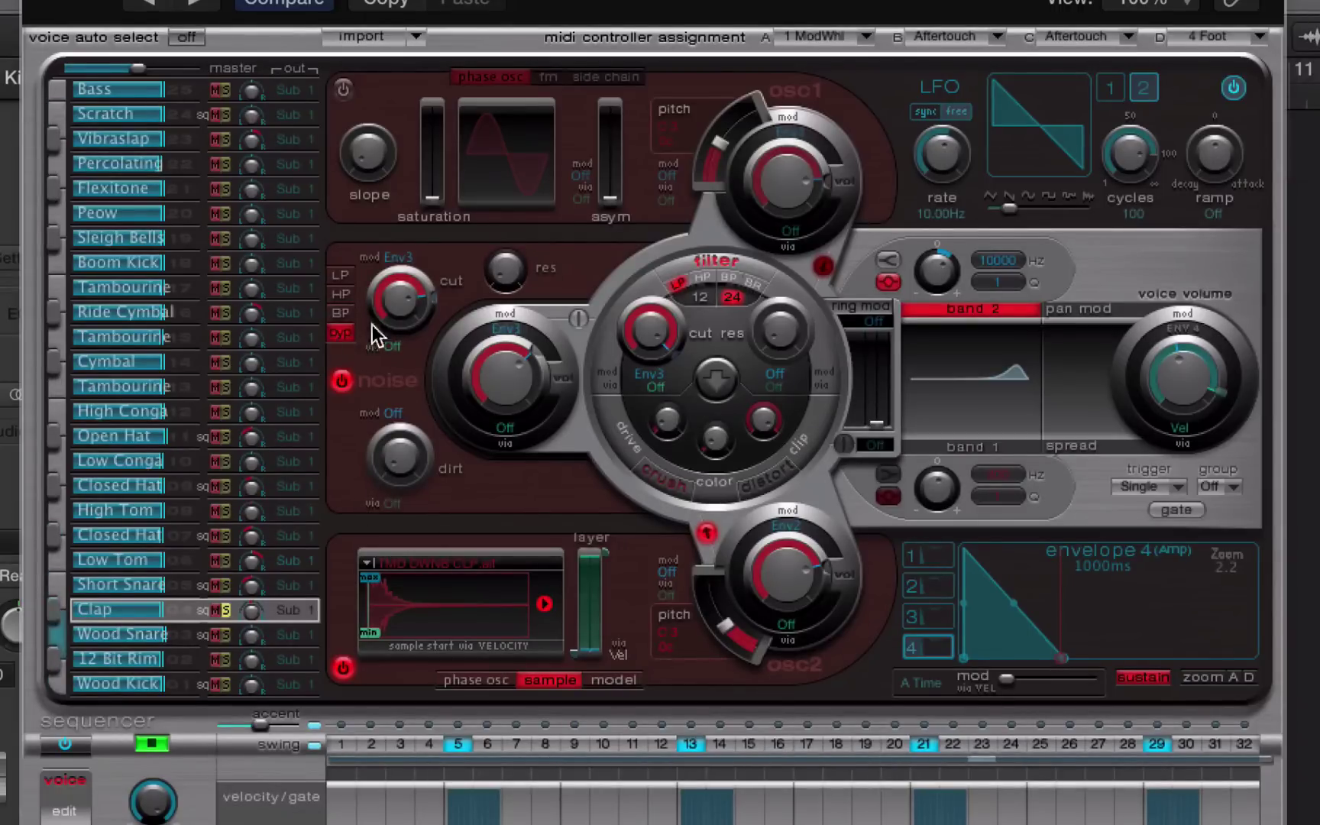
{"action": "left_click", "coordinate": [341, 294]}
{"action": "mouse_move", "coordinate": [385, 299]}
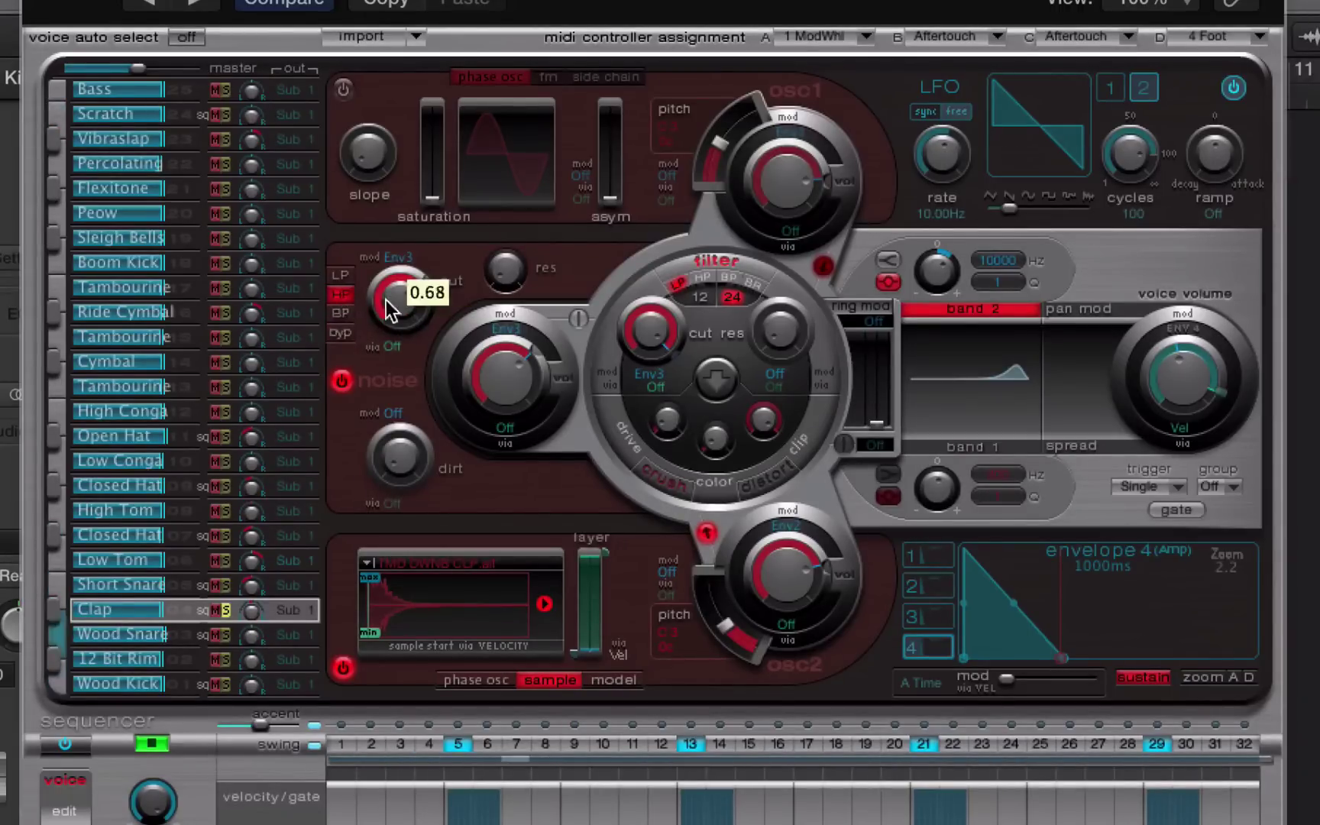
{"action": "left_click", "coordinate": [341, 275]}
{"action": "left_click_drag", "start_coordinate": [481, 280], "coordinate": [524, 212]}
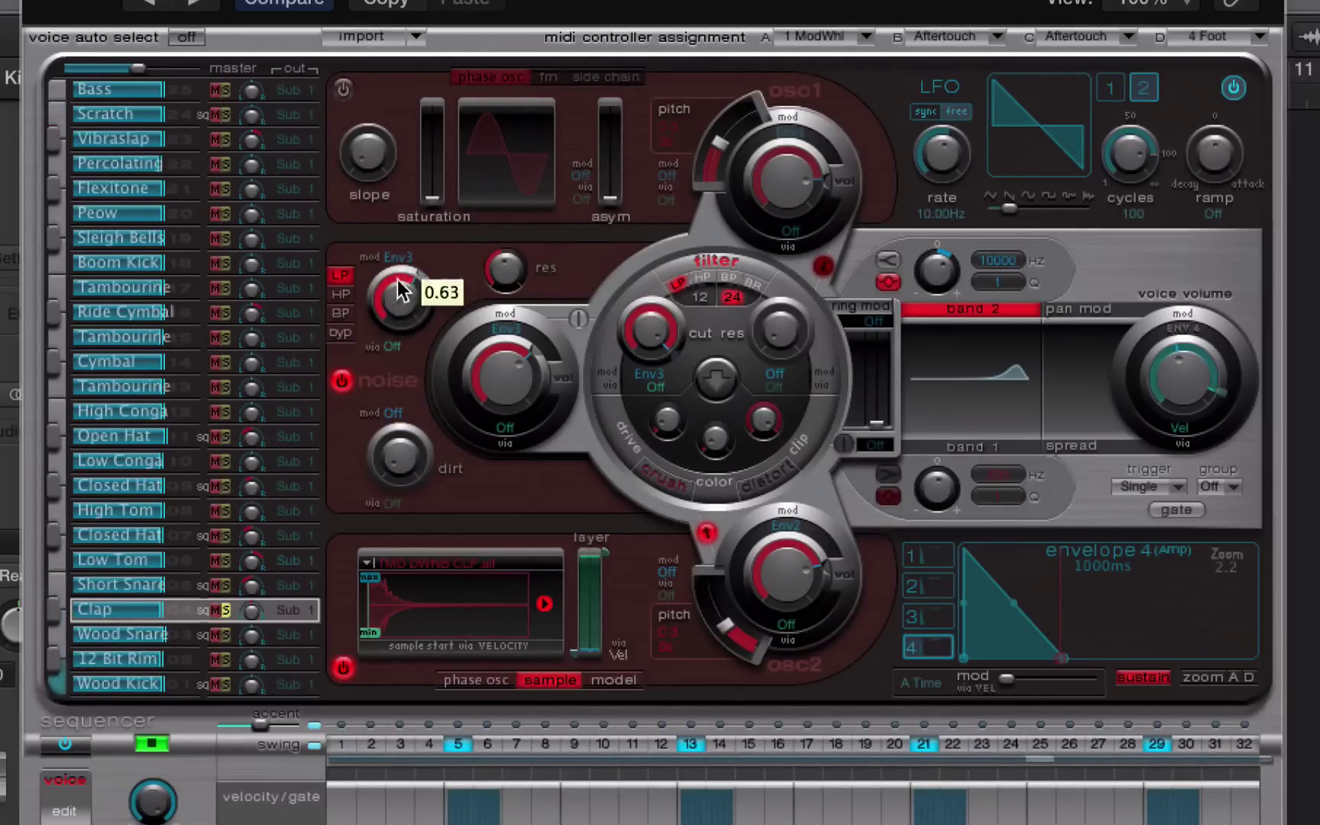
{"action": "left_click_drag", "start_coordinate": [402, 298], "coordinate": [402, 276]}
Try raising the noise generator's dirt amount and bring it back down.
{"action": "left_click_drag", "start_coordinate": [409, 461], "coordinate": [404, 404]}
{"action": "left_click_drag", "start_coordinate": [415, 350], "coordinate": [418, 324]}
{"action": "left_click_drag", "start_coordinate": [396, 445], "coordinate": [420, 610]}
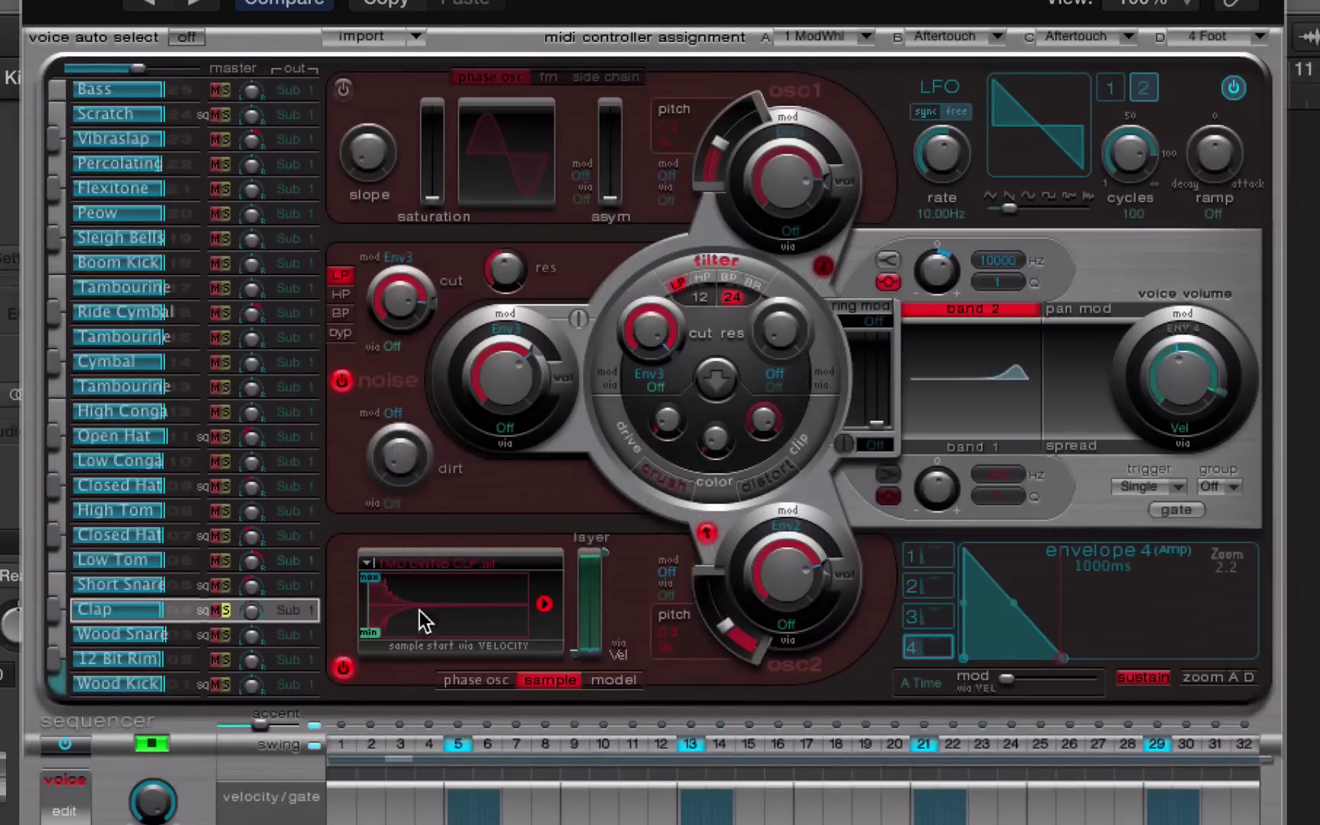
Route the noise through the main filter, lower the filter cutoff and noise volume, and try crush with different drive and color.
{"action": "left_click", "coordinate": [579, 318]}
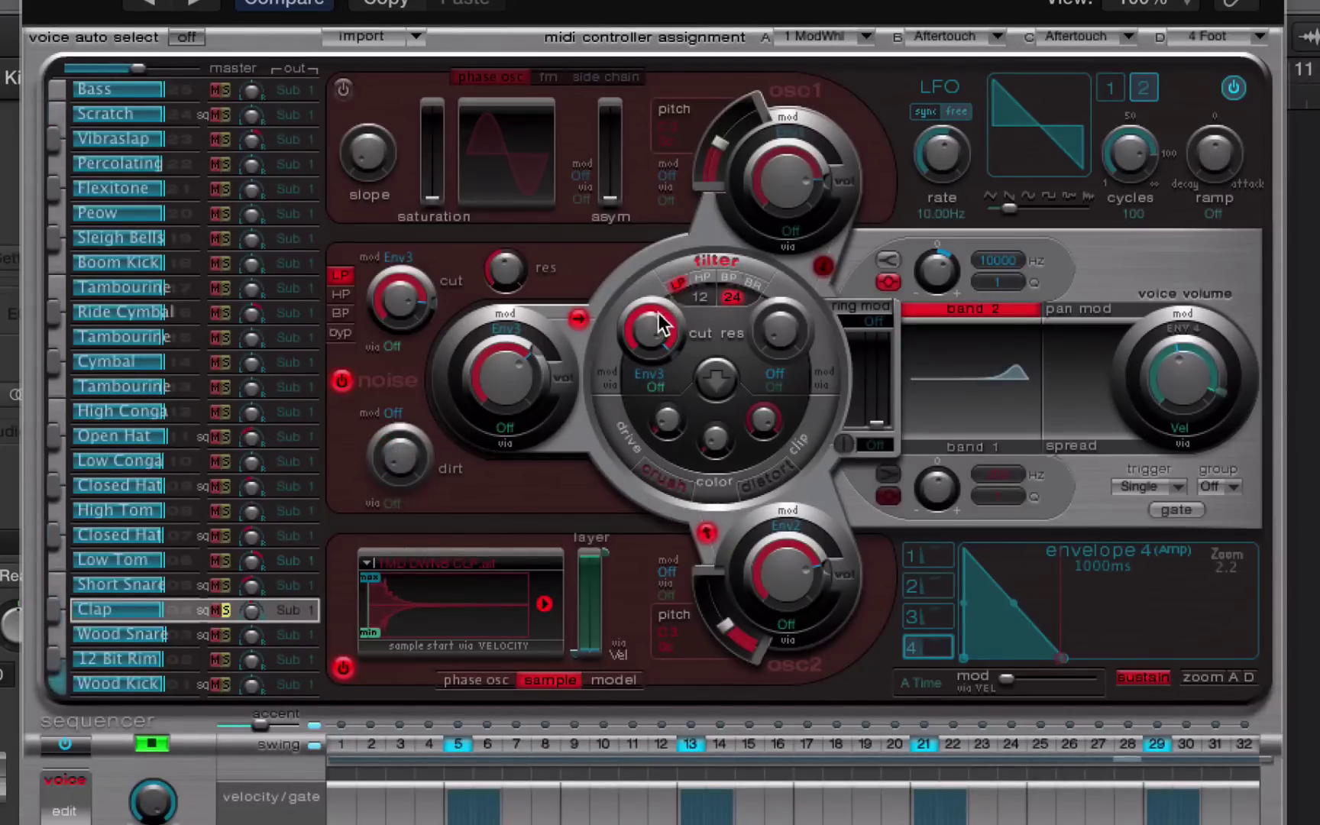
{"action": "left_click_drag", "start_coordinate": [649, 330], "coordinate": [613, 413]}
{"action": "left_click_drag", "start_coordinate": [516, 365], "coordinate": [520, 388]}
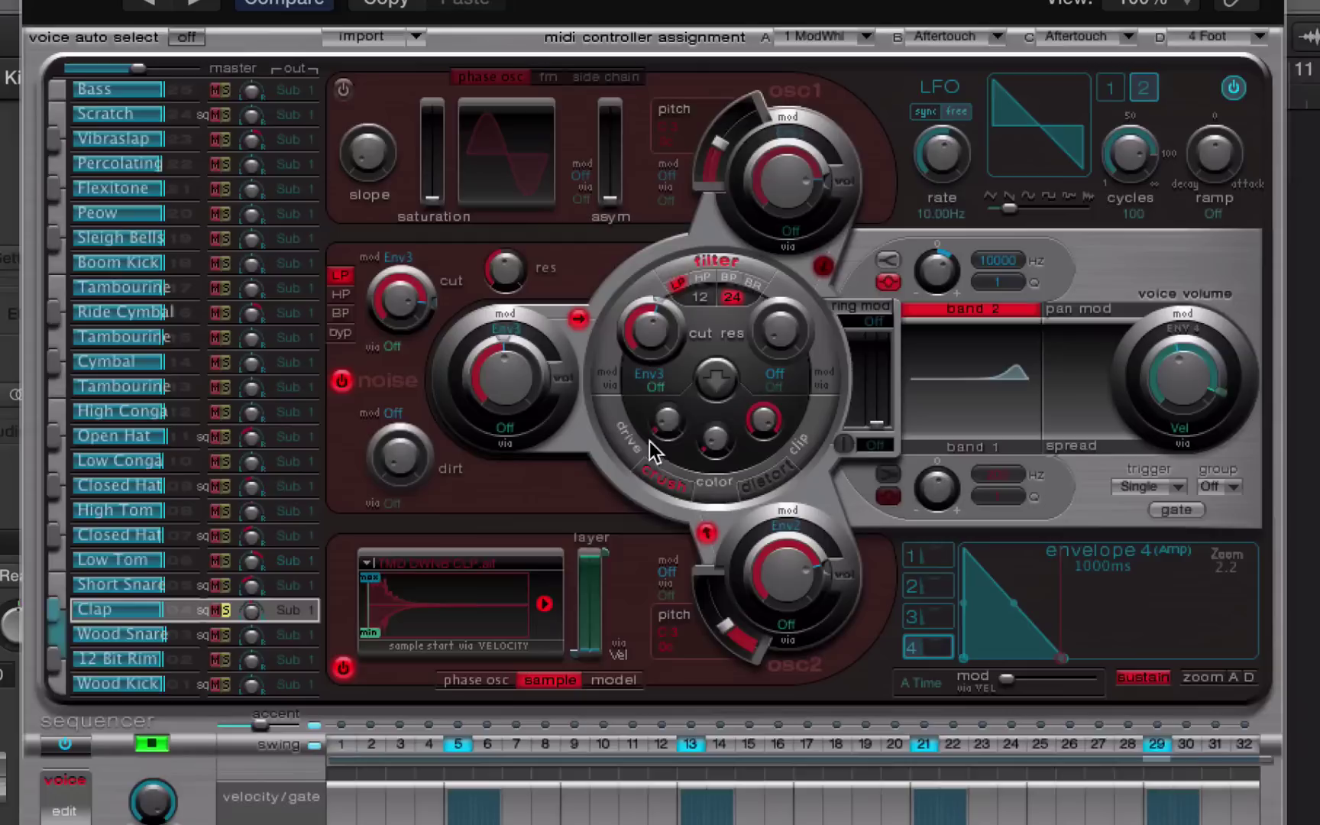
{"action": "left_click_drag", "start_coordinate": [666, 425], "coordinate": [677, 365]}
{"action": "left_click_drag", "start_coordinate": [695, 434], "coordinate": [709, 432]}
Turn the noise resonance down and raise the noise volume and main filter cutoff.
{"action": "left_click_drag", "start_coordinate": [504, 271], "coordinate": [485, 346]}
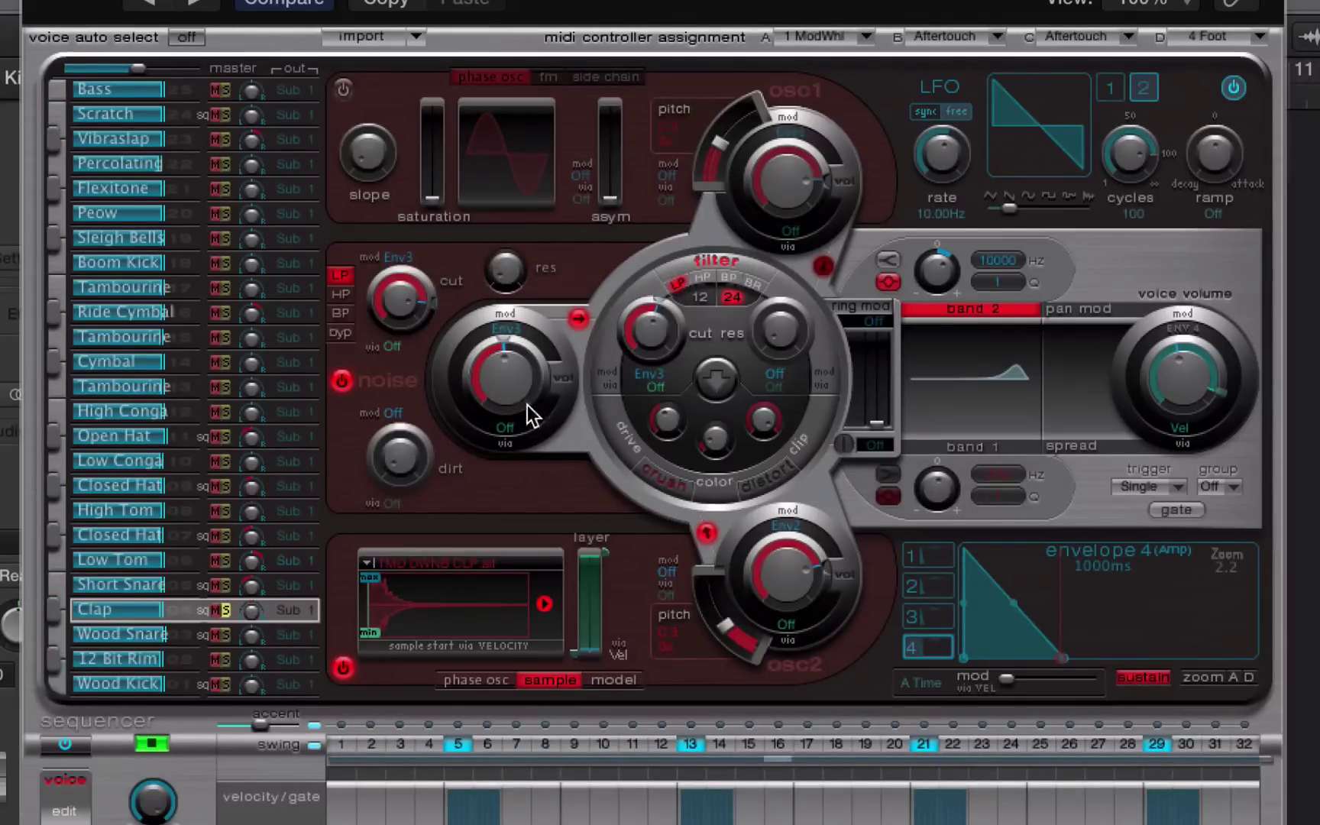
{"action": "left_click_drag", "start_coordinate": [527, 409], "coordinate": [516, 351]}
{"action": "left_click_drag", "start_coordinate": [662, 324], "coordinate": [640, 287]}
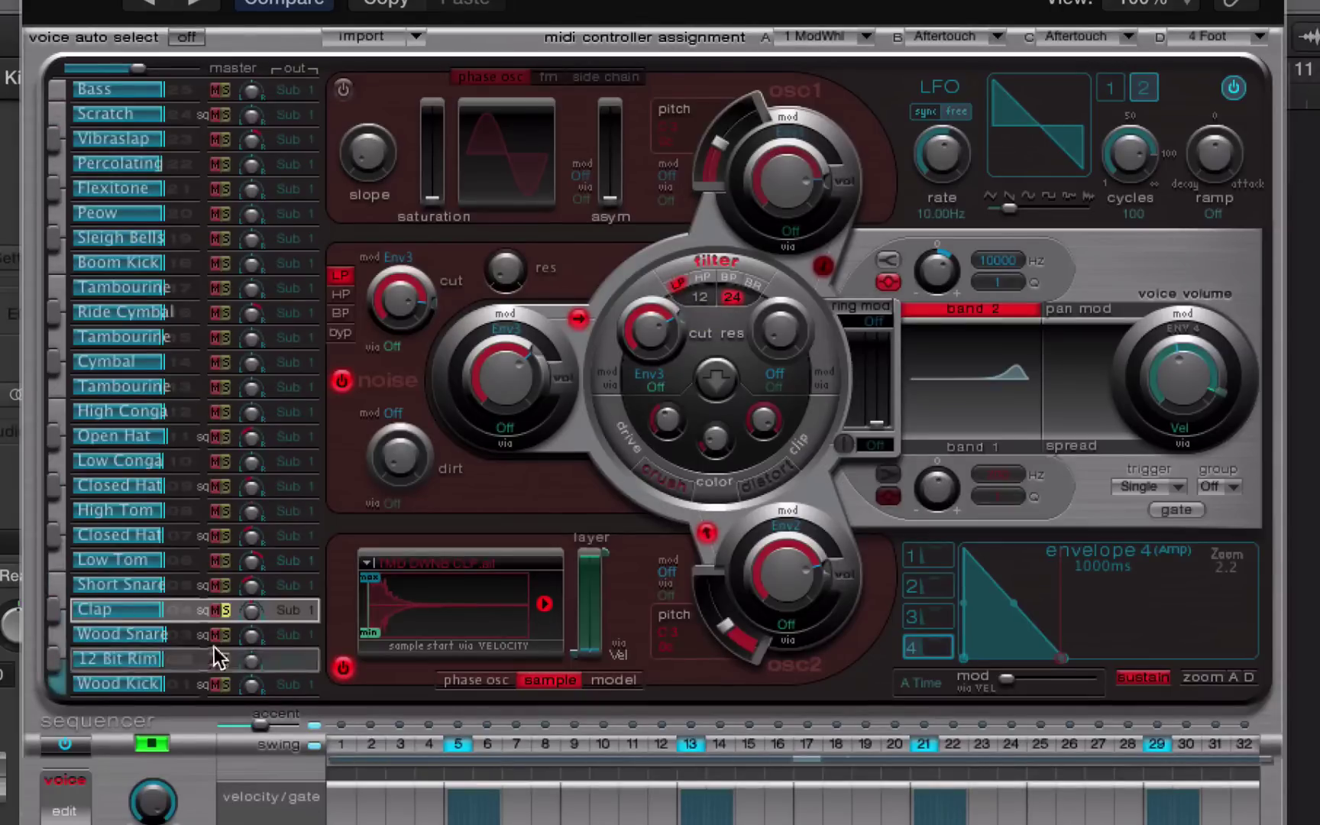
Unsolo the Clap voice and raise its noise generator's cutoff and volume.
{"action": "left_click", "coordinate": [227, 608]}
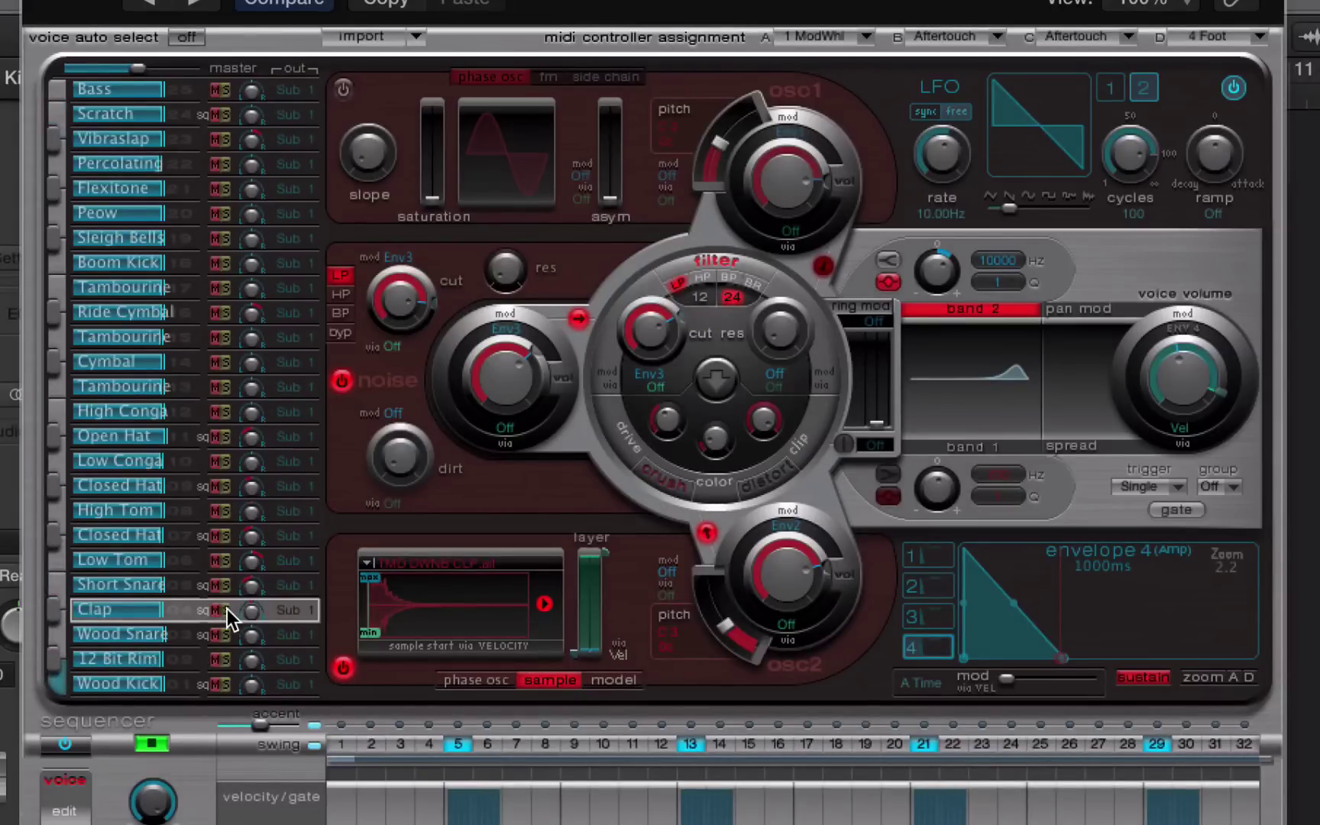
{"action": "left_click", "coordinate": [343, 379]}
{"action": "left_click_drag", "start_coordinate": [399, 338], "coordinate": [400, 305]}
{"action": "left_click_drag", "start_coordinate": [500, 378], "coordinate": [505, 325]}
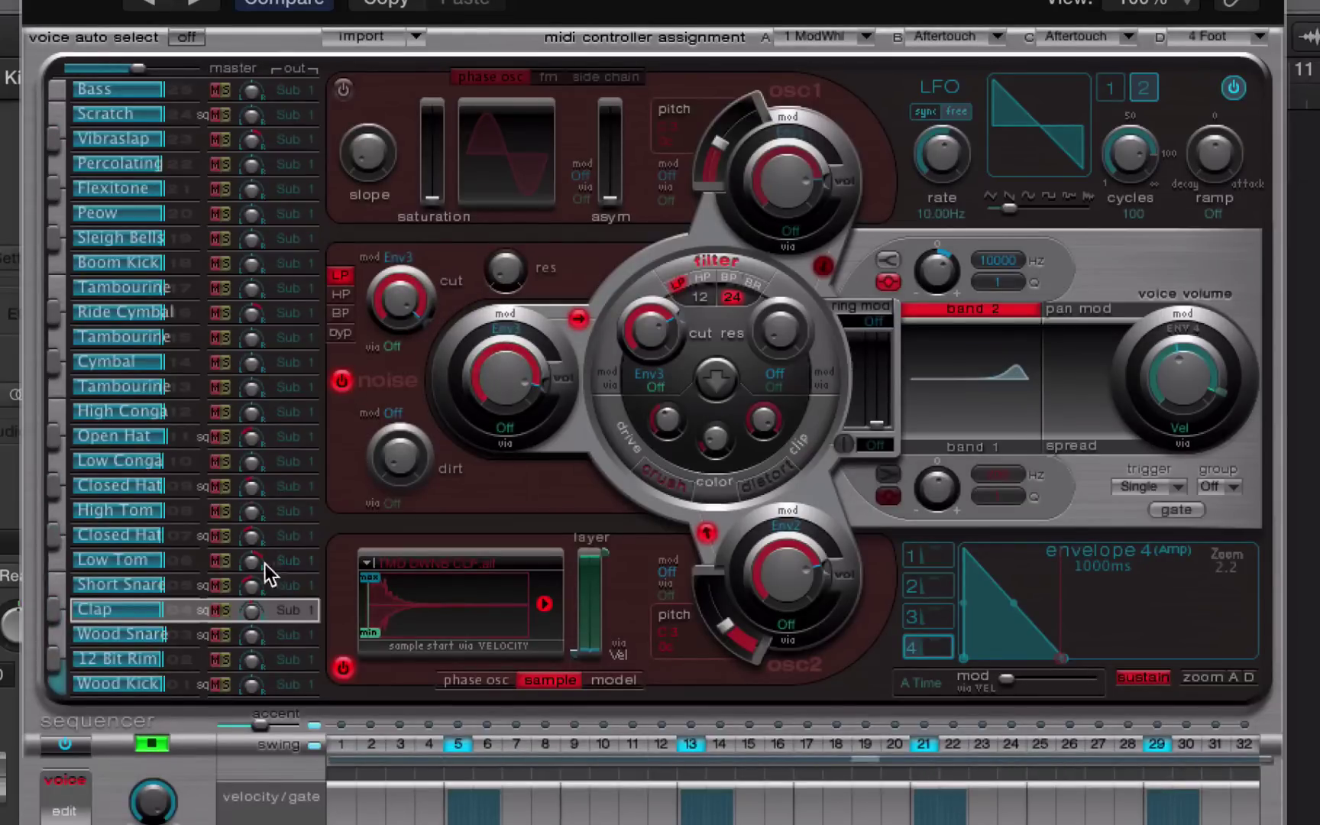
Switch the Clap's noise generator off and on to compare, and lower the noise volume.
{"action": "left_click", "coordinate": [342, 380]}
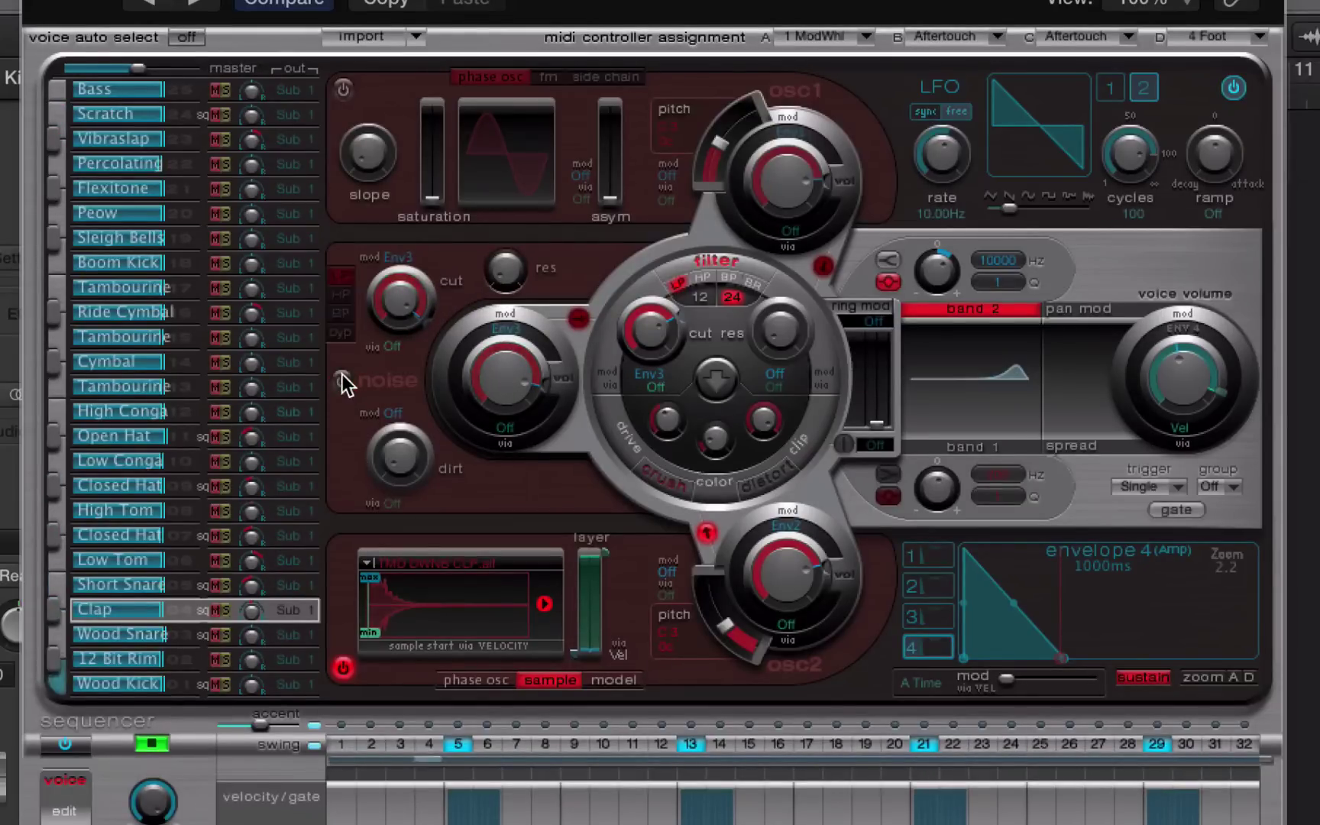
{"action": "left_click", "coordinate": [342, 376]}
{"action": "left_click_drag", "start_coordinate": [466, 391], "coordinate": [485, 406]}
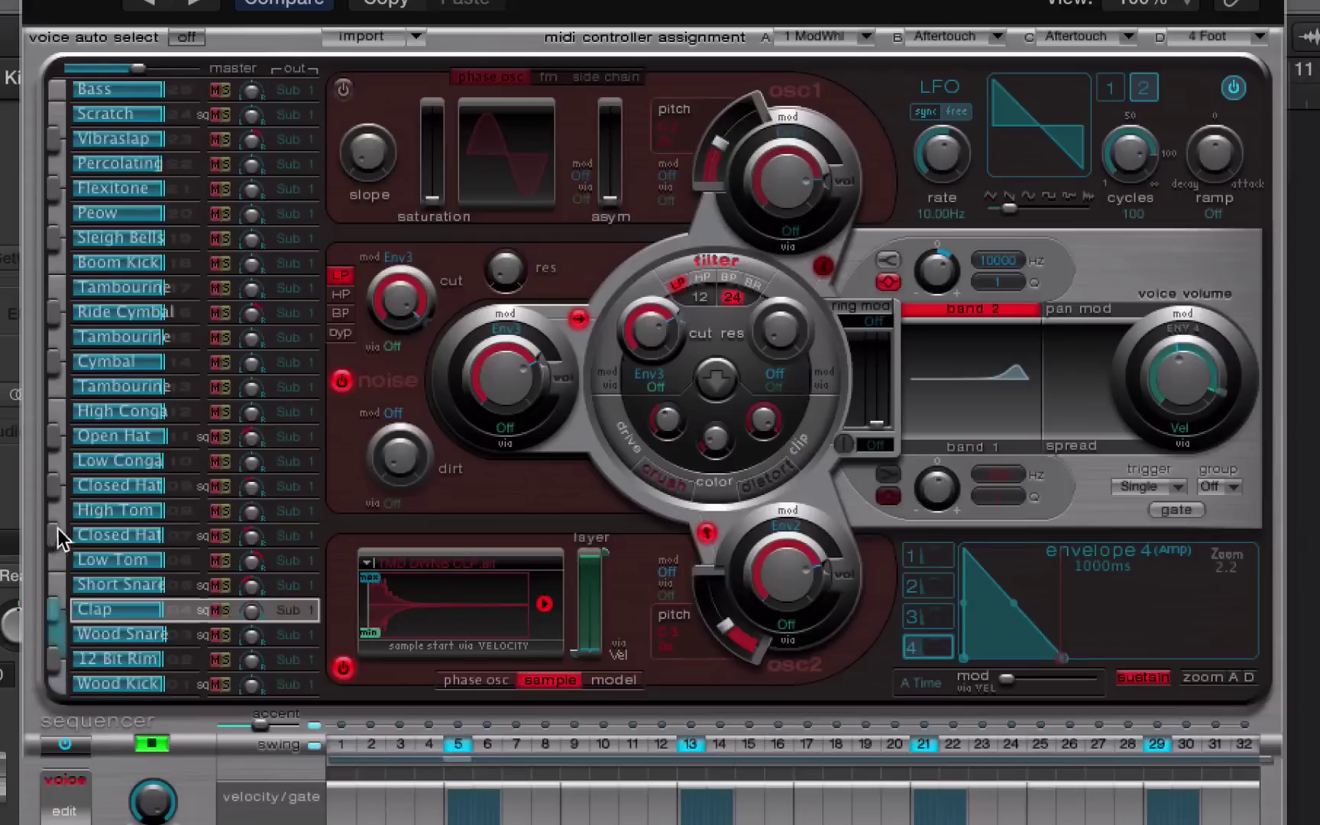
In the Closed Hat voice below High Tom, turn on sequencer steps 3, 7, 11, 14, 19 and 23 and turn off step 21.
{"action": "left_click", "coordinate": [175, 534]}
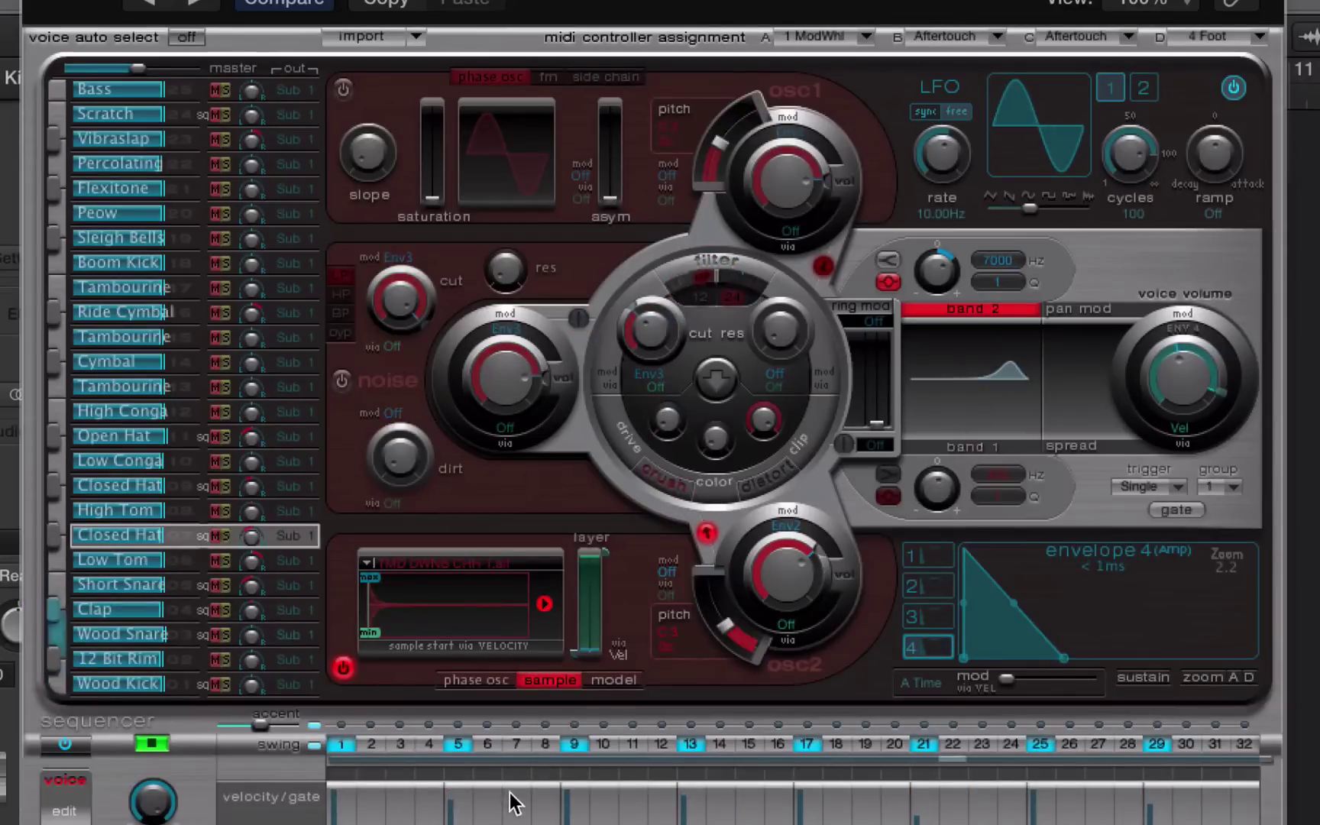
{"action": "left_click", "coordinate": [512, 747]}
{"action": "left_click", "coordinate": [400, 750]}
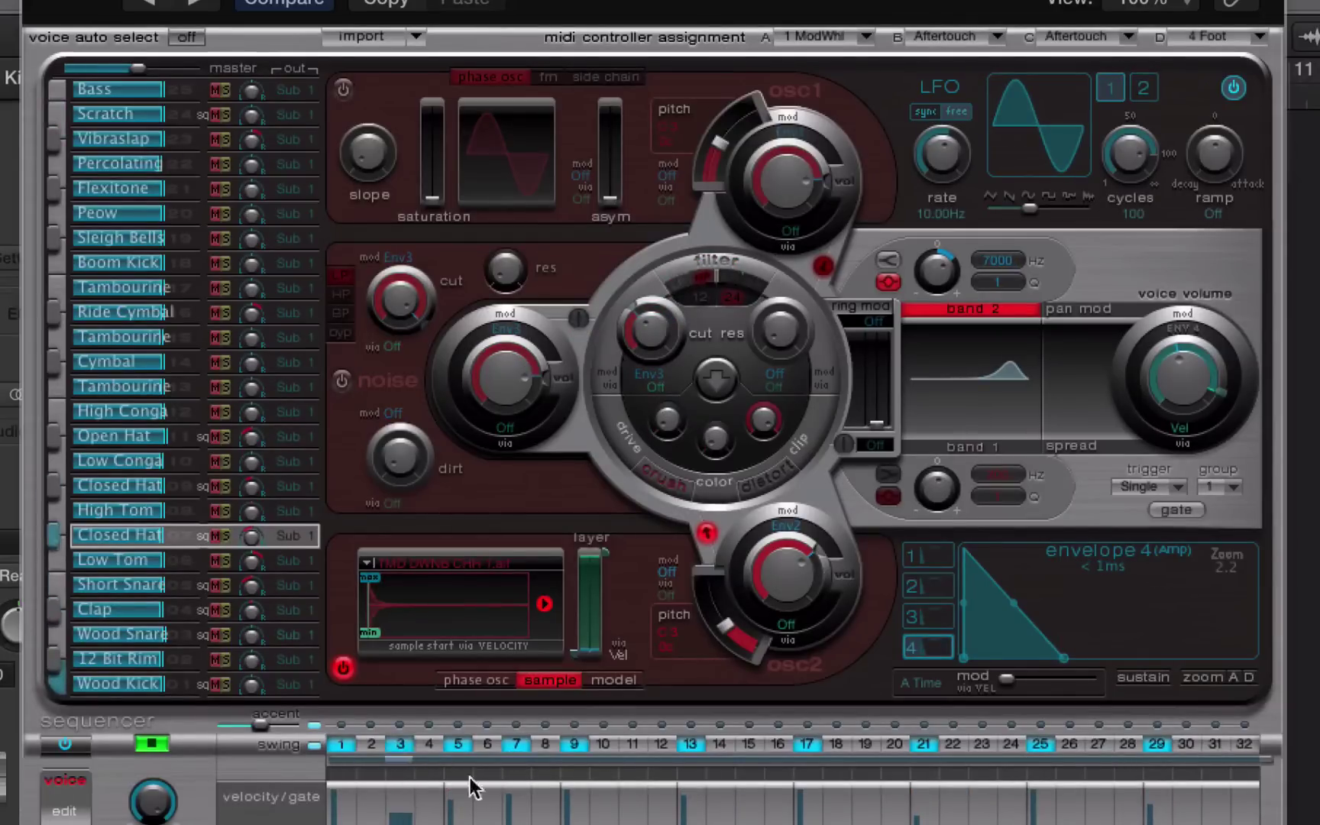
{"action": "left_click", "coordinate": [633, 745]}
{"action": "left_click", "coordinate": [718, 744]}
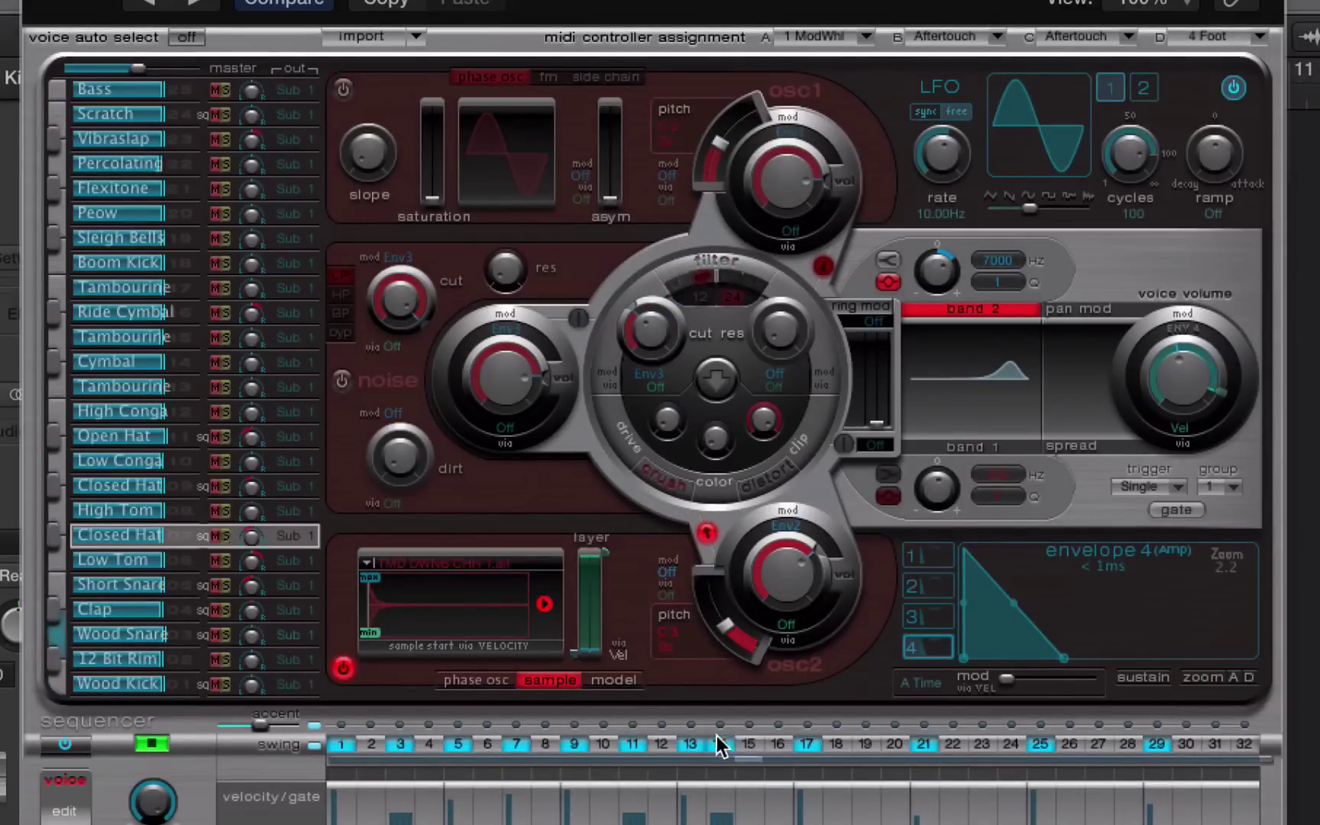
{"action": "left_click", "coordinate": [924, 744]}
{"action": "left_click", "coordinate": [982, 744]}
{"action": "left_click", "coordinate": [865, 744]}
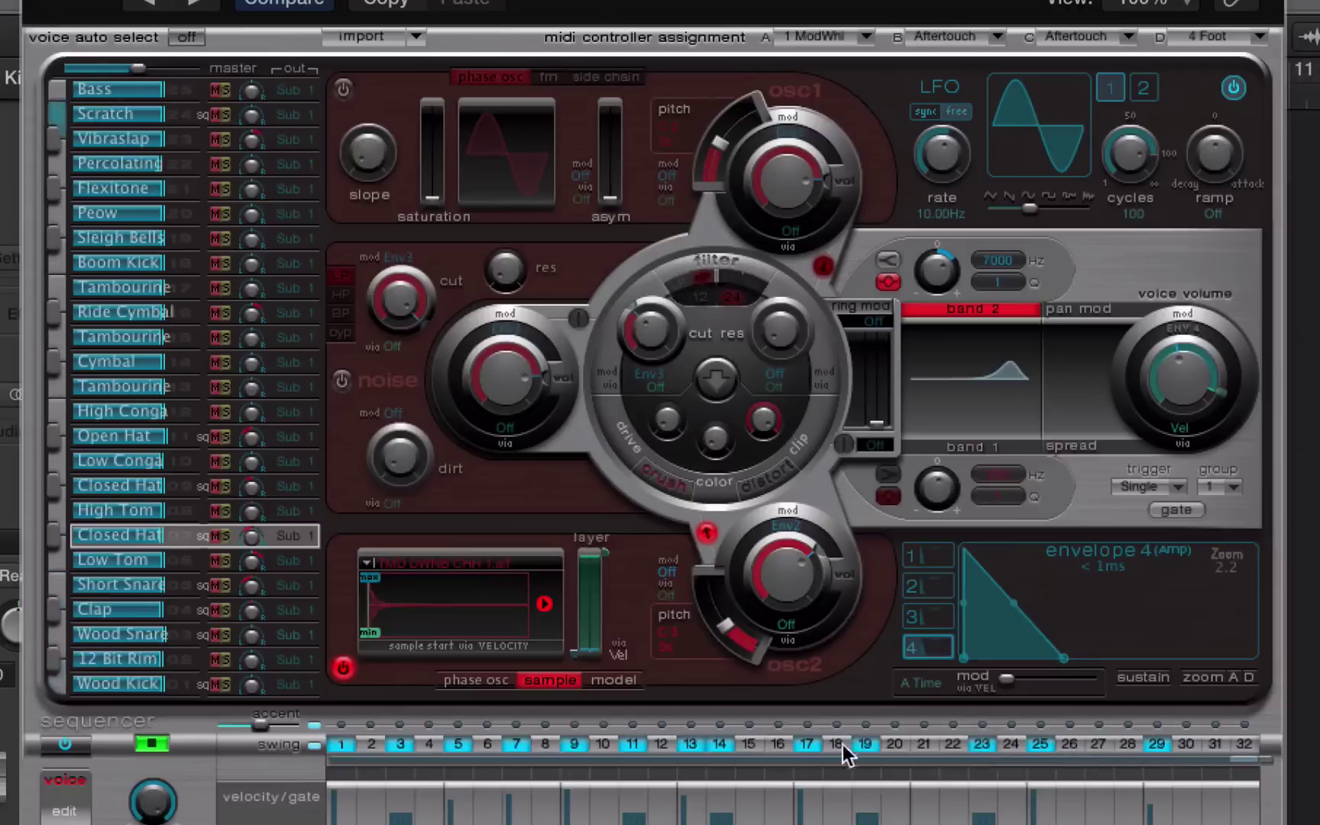
Solo the Closed Hat voice and switch on its noise generator at a lower volume.
{"action": "left_click", "coordinate": [226, 536]}
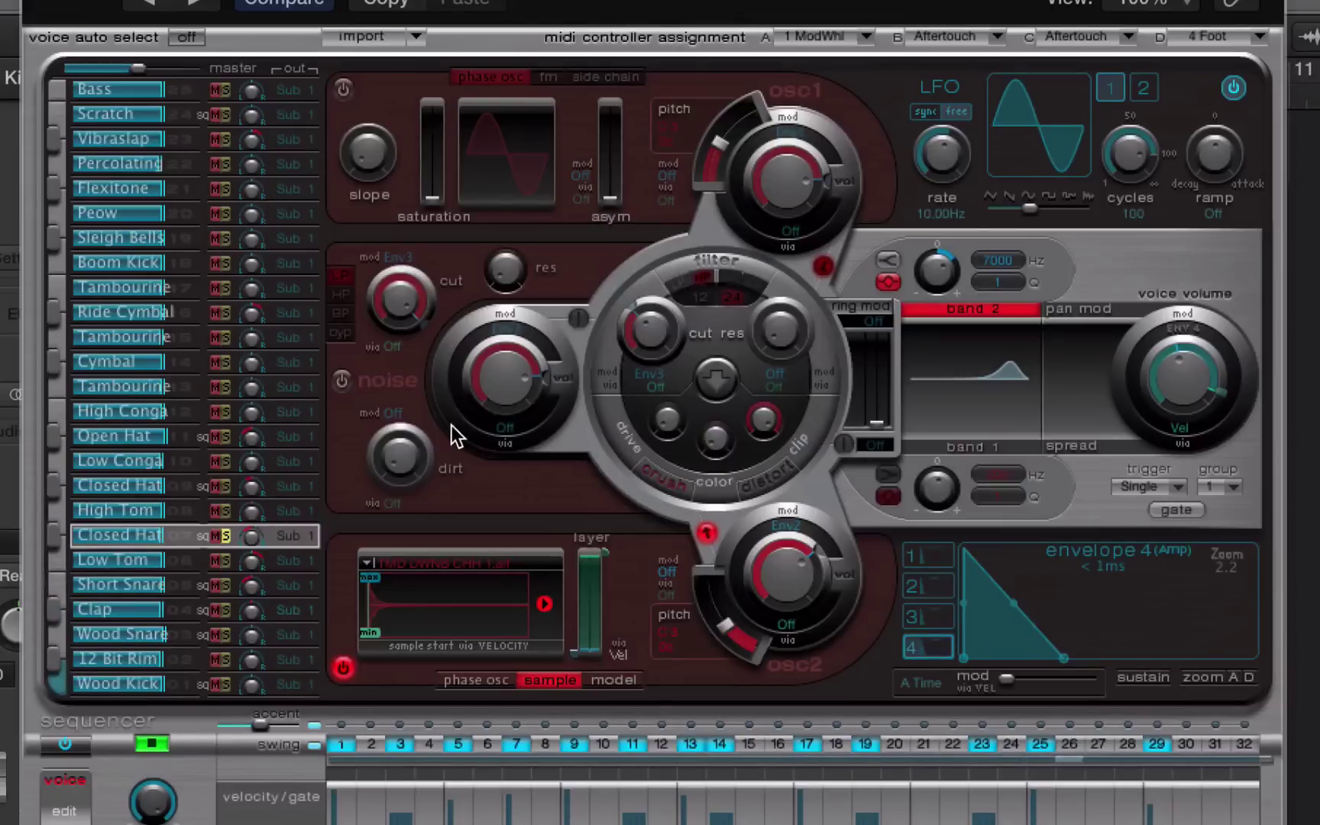
{"action": "left_click", "coordinate": [343, 381]}
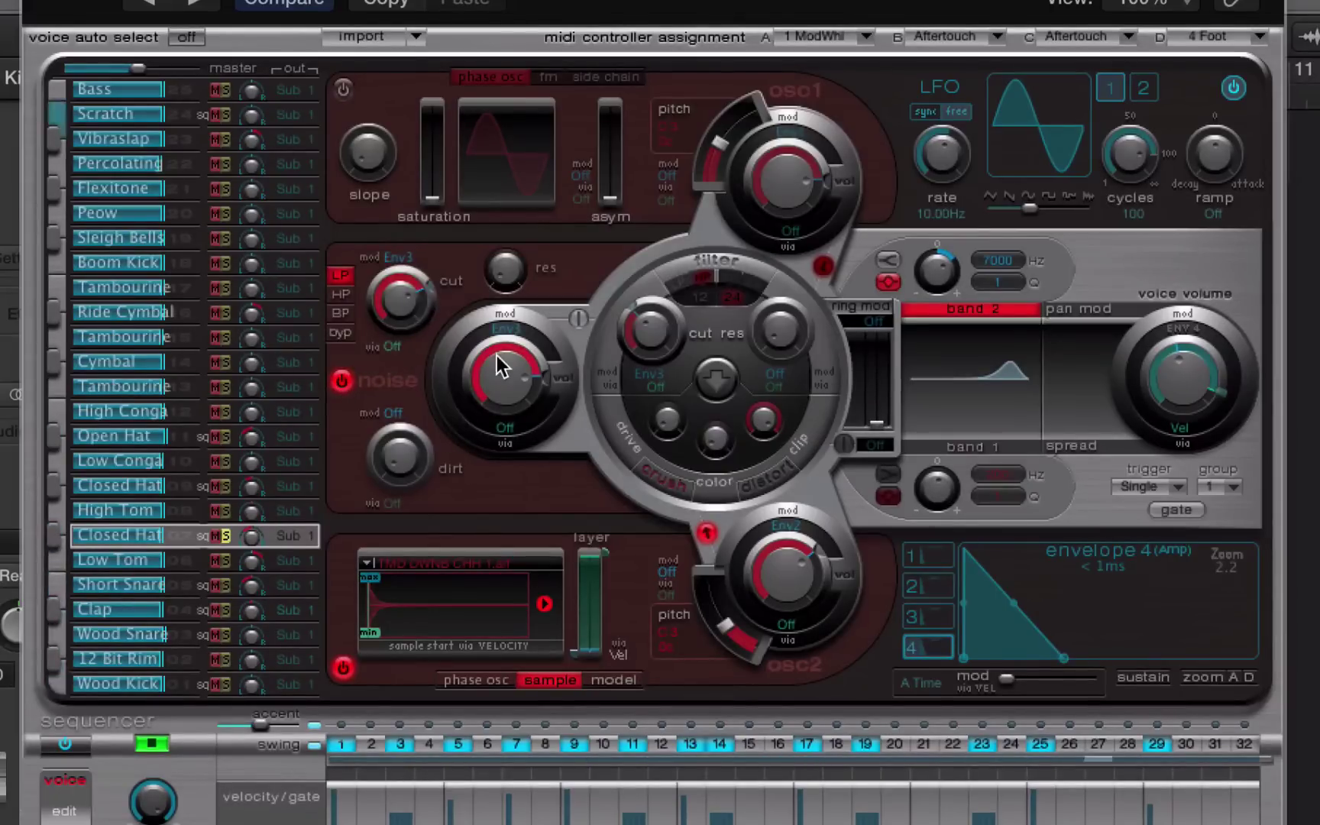
{"action": "left_click_drag", "start_coordinate": [496, 355], "coordinate": [491, 392]}
Shorten the Closed Hat's amp envelope decay to 210 ms, then lower the noise cutoff and slightly raise the noise volume.
{"action": "left_click_drag", "start_coordinate": [1062, 657], "coordinate": [1015, 680]}
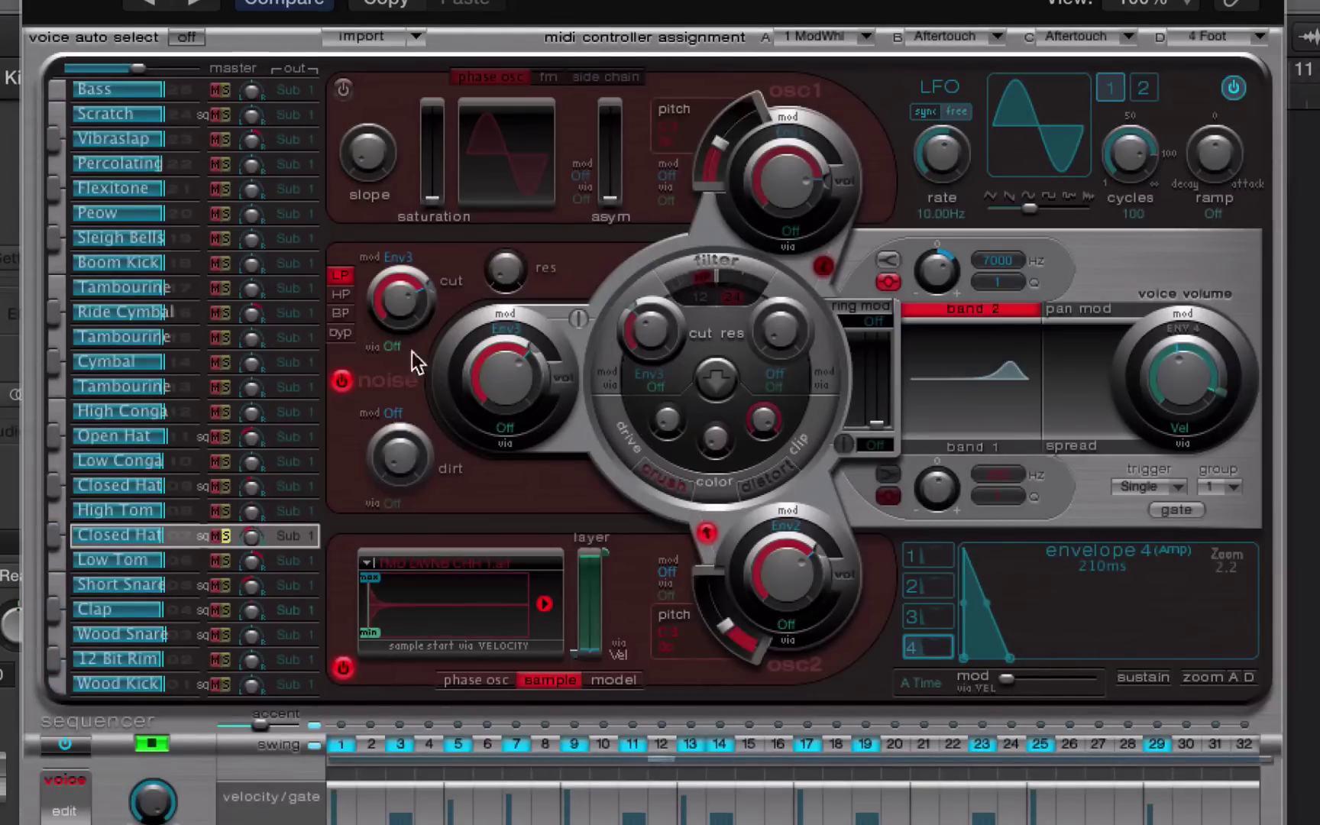
{"action": "left_click_drag", "start_coordinate": [386, 302], "coordinate": [386, 325]}
{"action": "left_click_drag", "start_coordinate": [498, 388], "coordinate": [498, 375]}
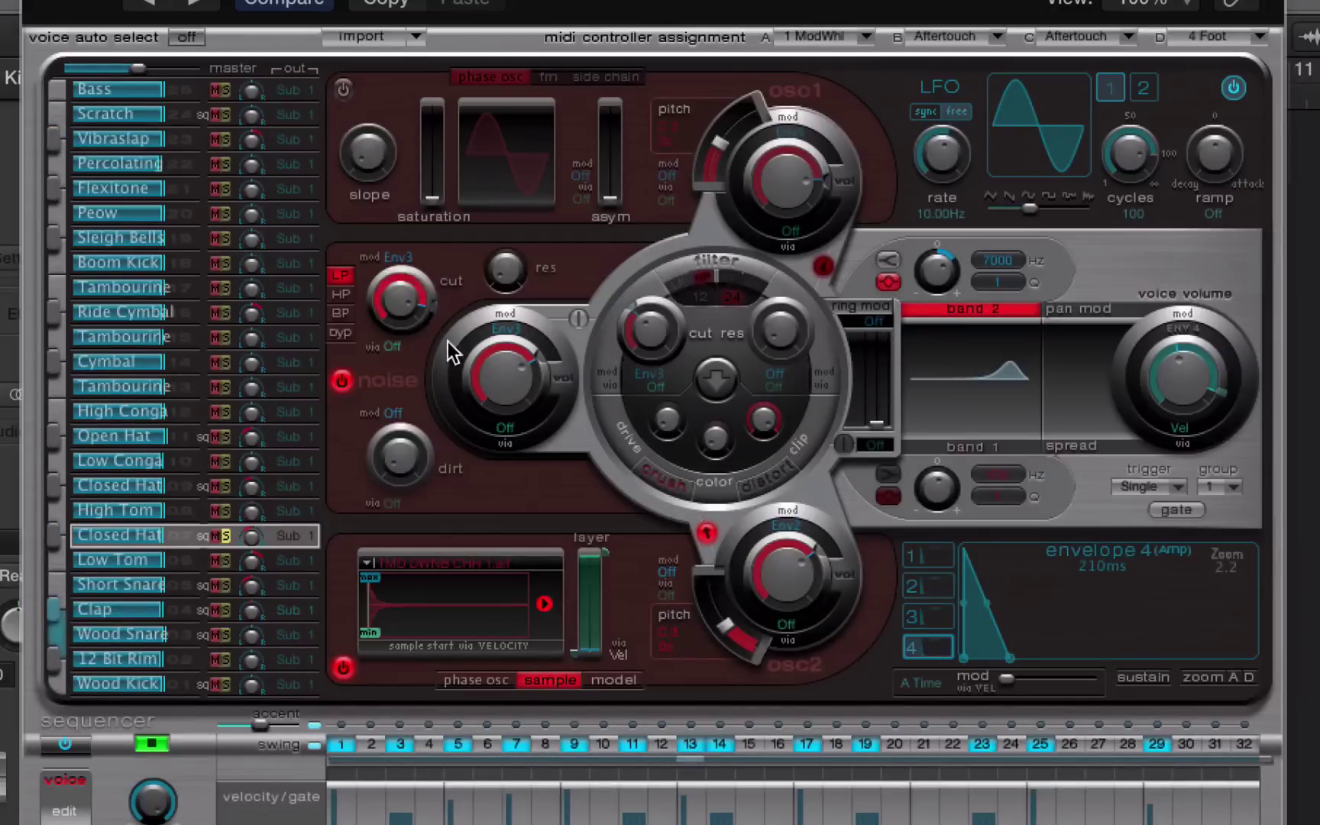
Switch the Closed Hat's noise filter to high-pass and lower the noise cutoff and volume.
{"action": "left_click", "coordinate": [341, 294]}
{"action": "left_click_drag", "start_coordinate": [398, 295], "coordinate": [392, 322]}
{"action": "left_click_drag", "start_coordinate": [495, 360], "coordinate": [500, 420]}
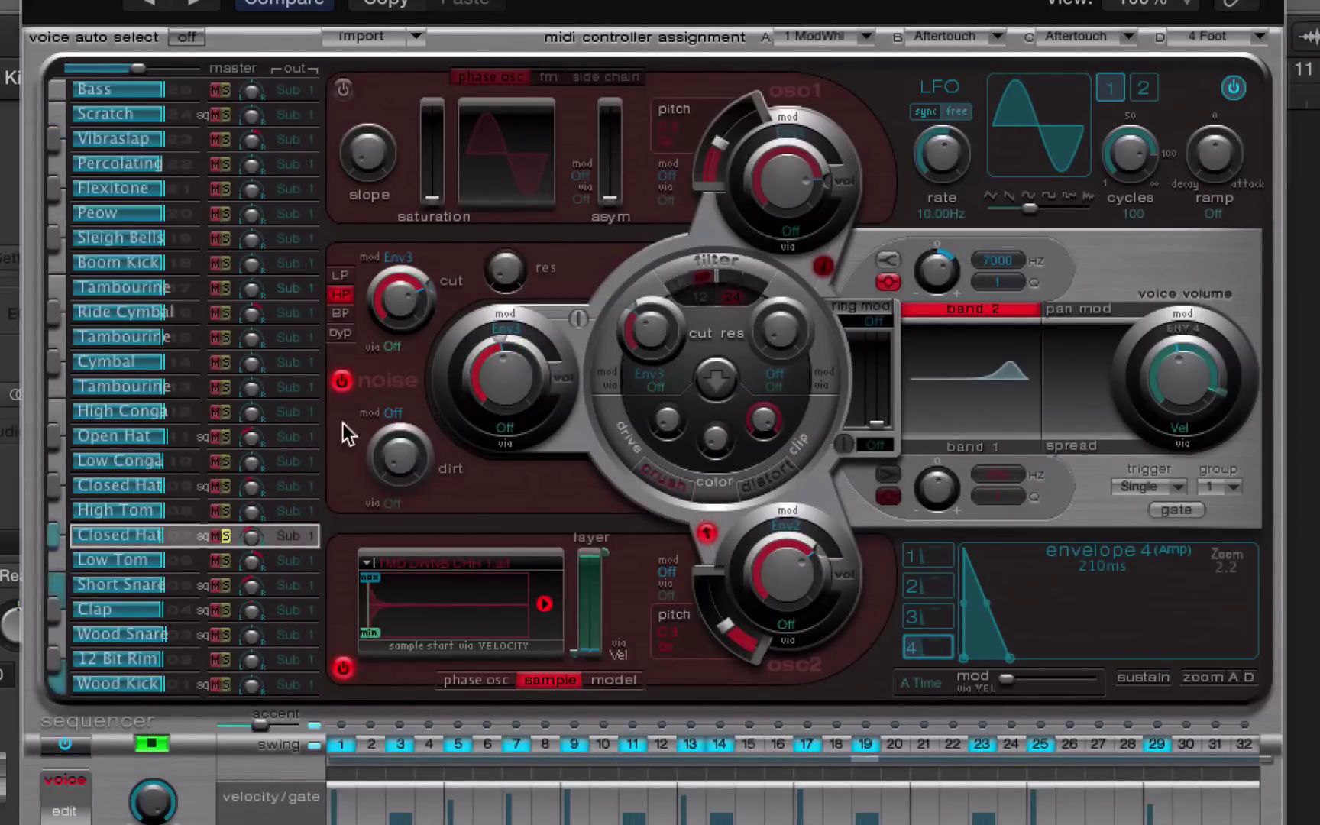
Switch the Closed Hat's noise generator off and on to compare, and unsolo the voice.
{"action": "left_click", "coordinate": [336, 382]}
{"action": "left_click", "coordinate": [336, 382]}
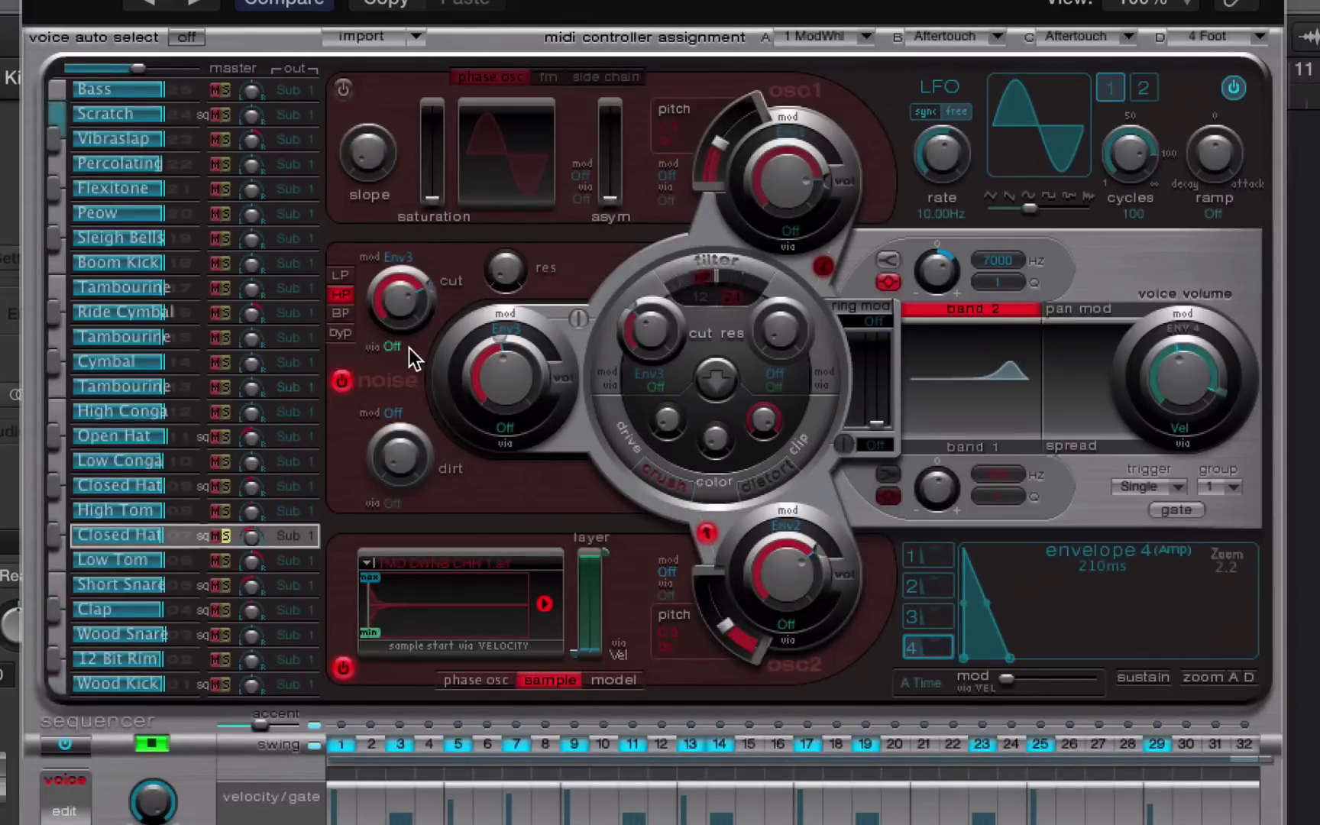
{"action": "left_click", "coordinate": [224, 536]}
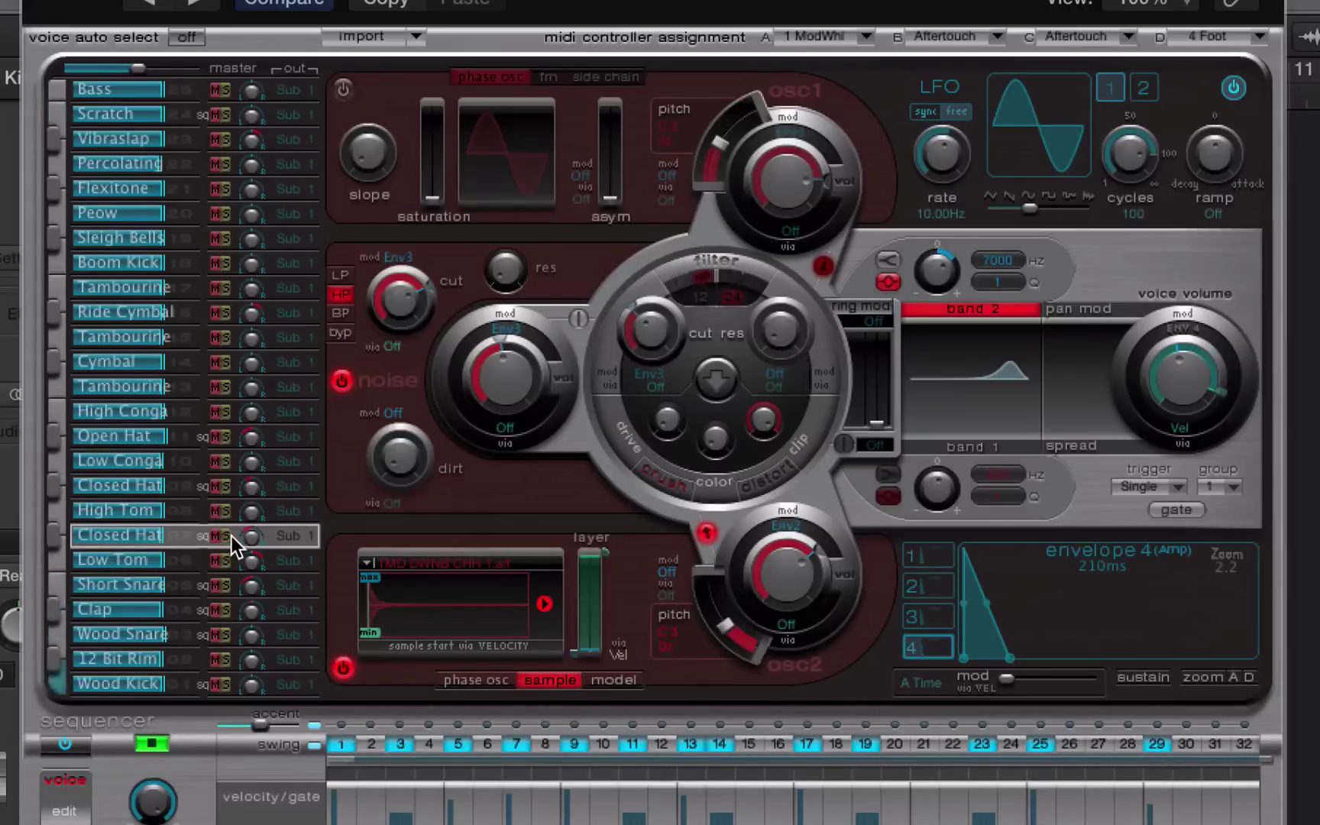